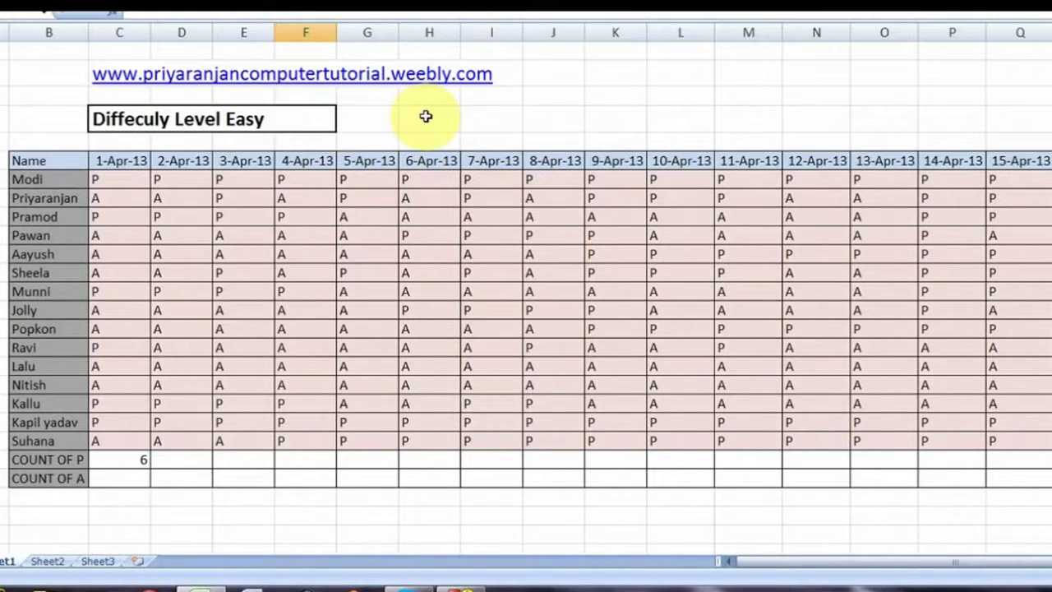
# Delete the COUNTIF result of 6 from cell C22, the 1-Apr-13 COUNT OF P entry
pyautogui.click(426, 118)
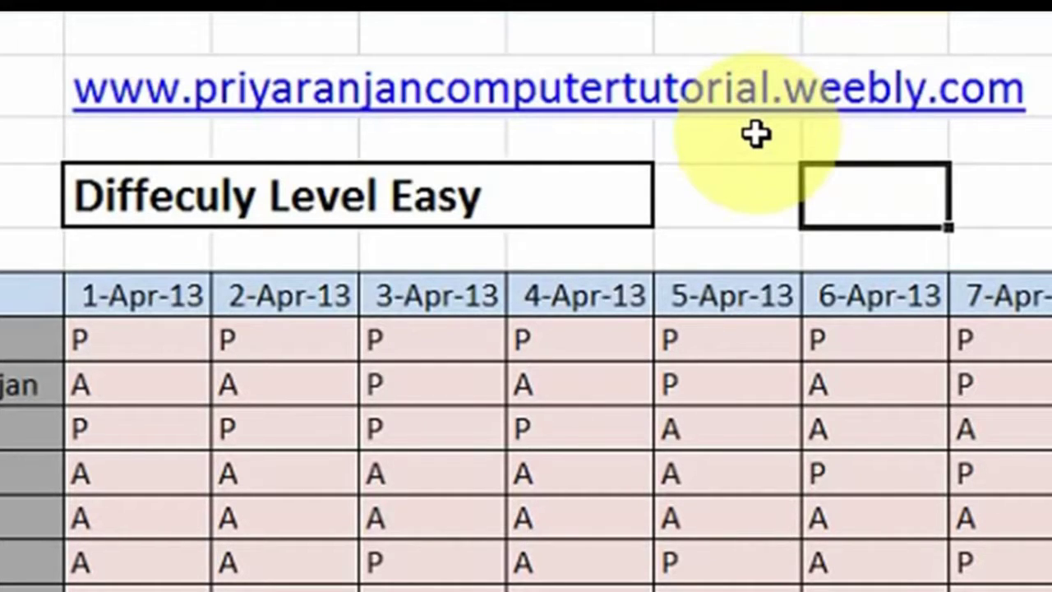
pyautogui.click(708, 197)
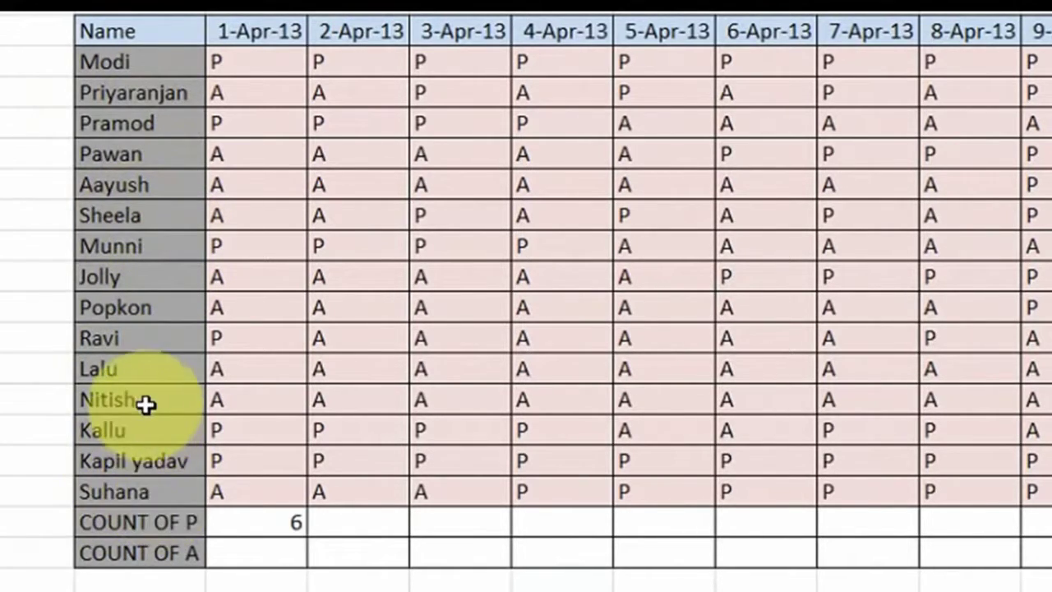
pyautogui.moveTo(149, 398); pyautogui.dragTo(141, 419)
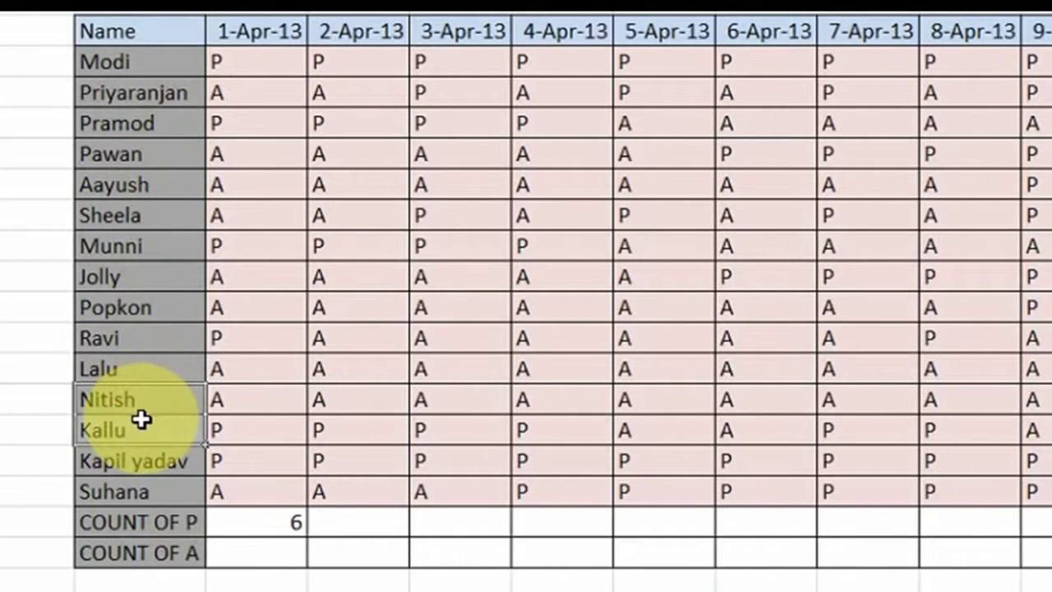
pyautogui.moveTo(164, 407); pyautogui.dragTo(132, 391)
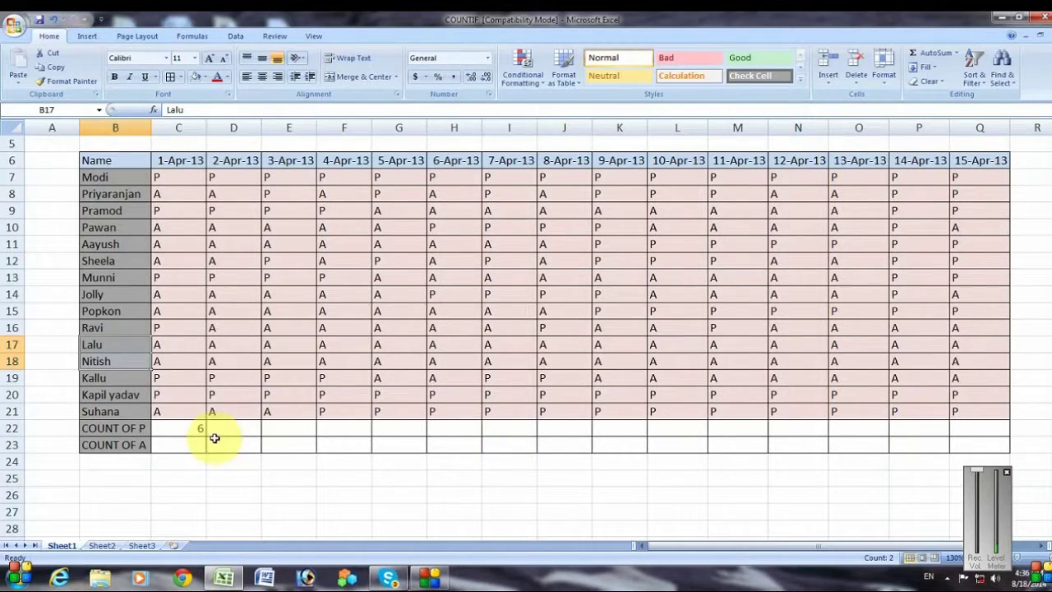
pyautogui.click(189, 430)
pyautogui.press('Delete')
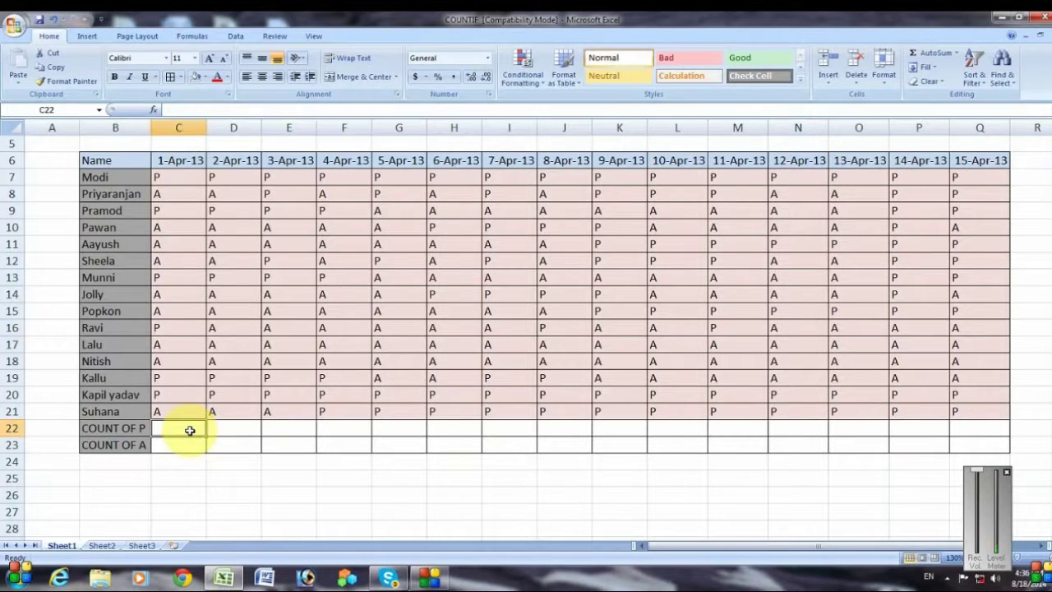
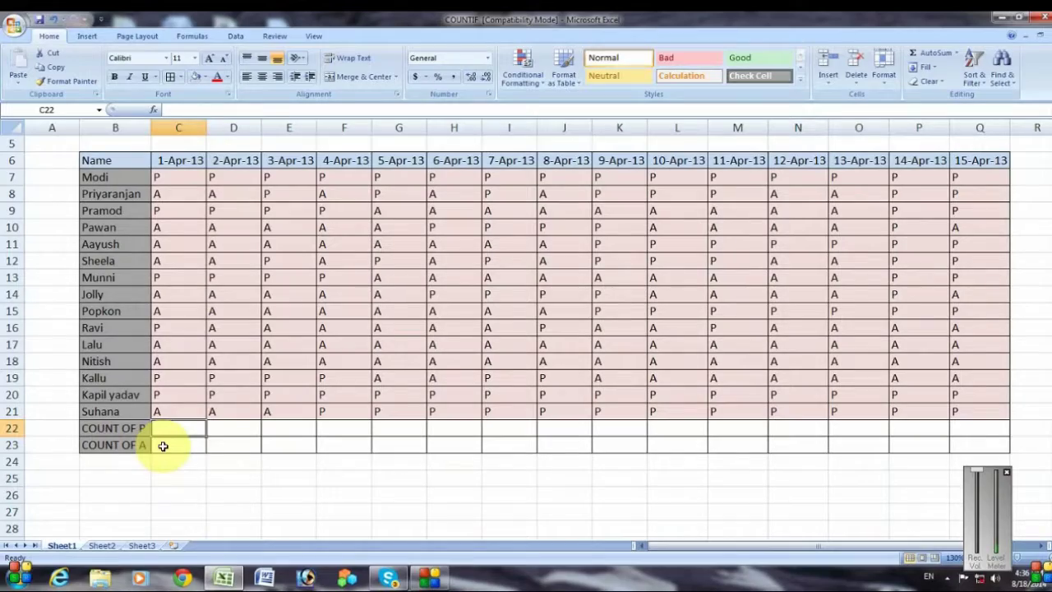
# Open and dismiss the Insert Function dialog from the Formulas tab, then start typing =countif
pyautogui.click(194, 35)
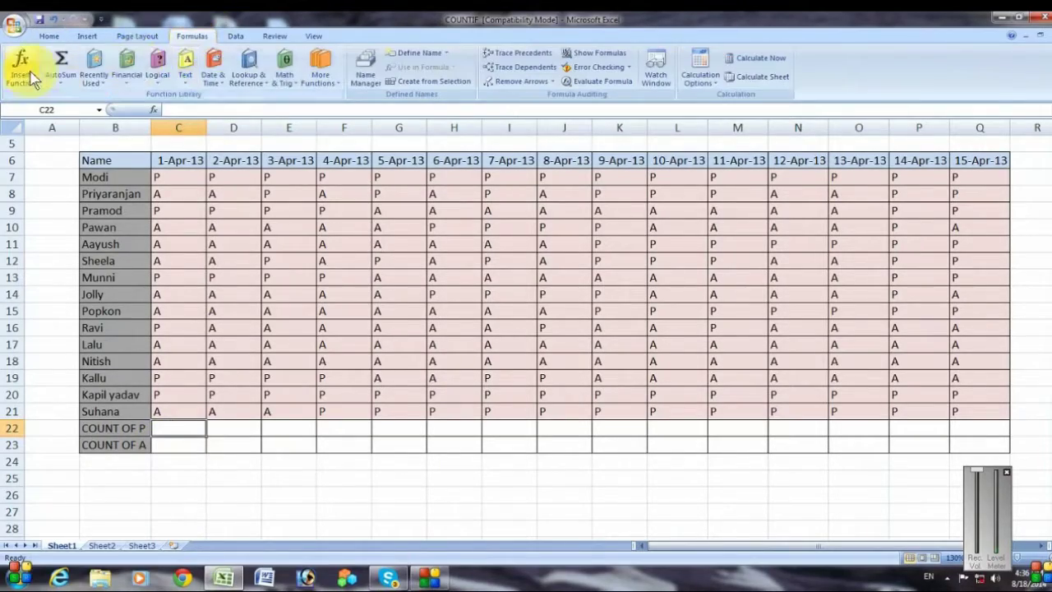
pyautogui.click(32, 80)
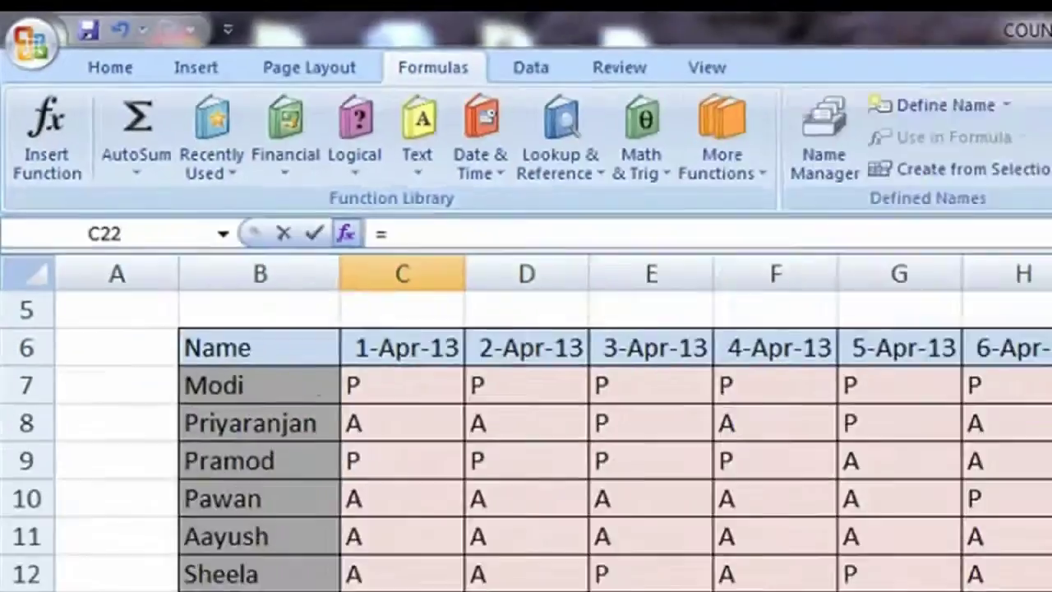
pyautogui.click(937, 38)
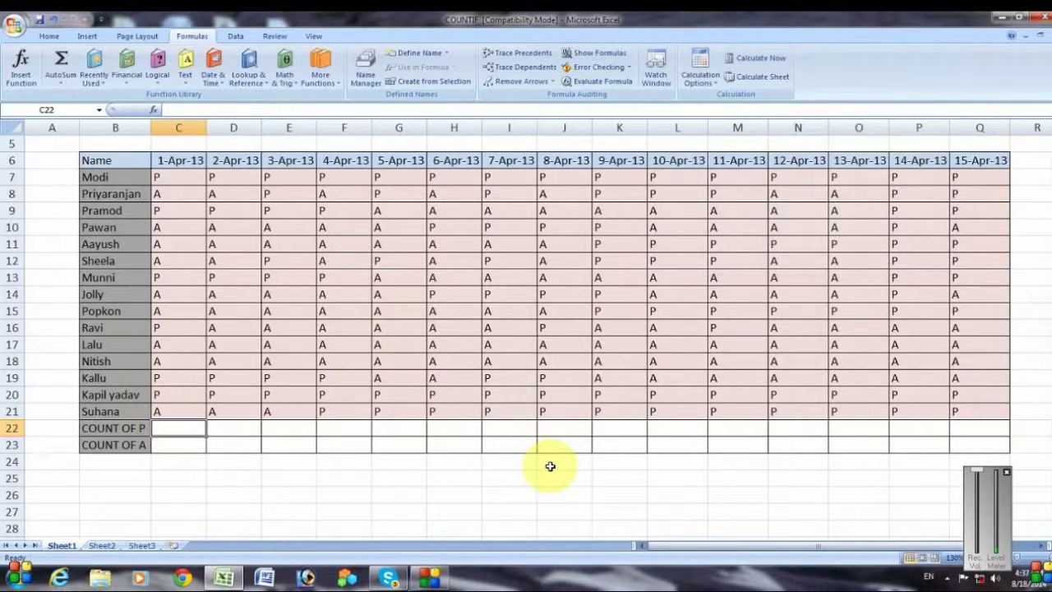
pyautogui.write('=')
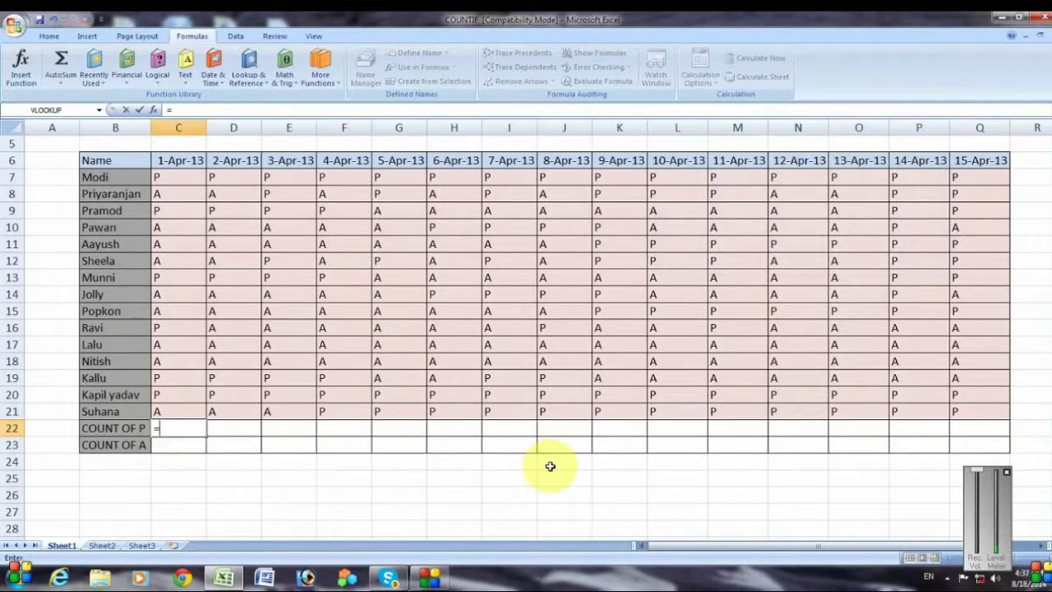
pyautogui.write('c')
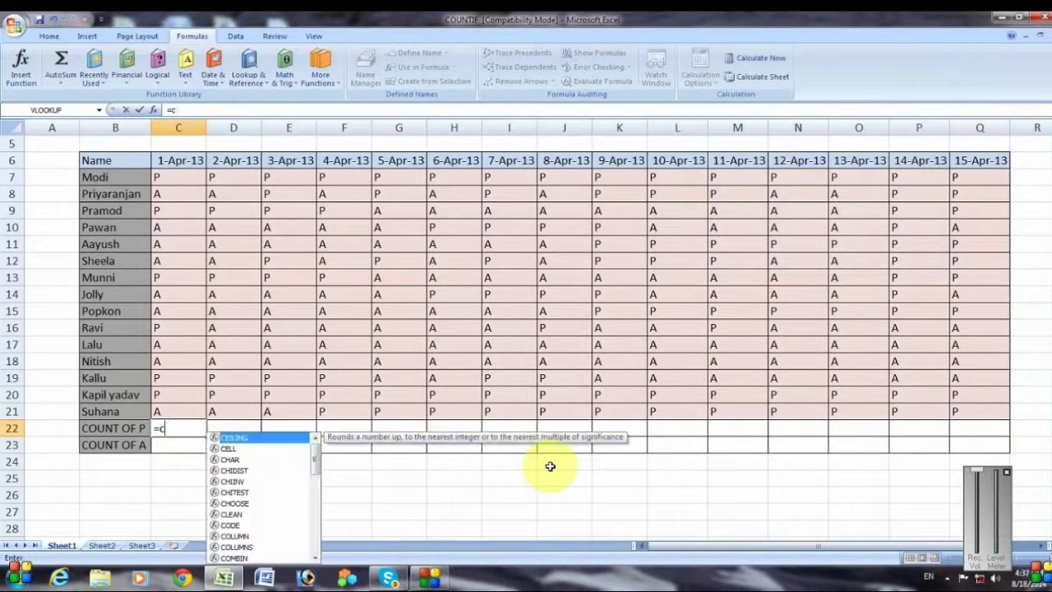
pyautogui.write('ountif')
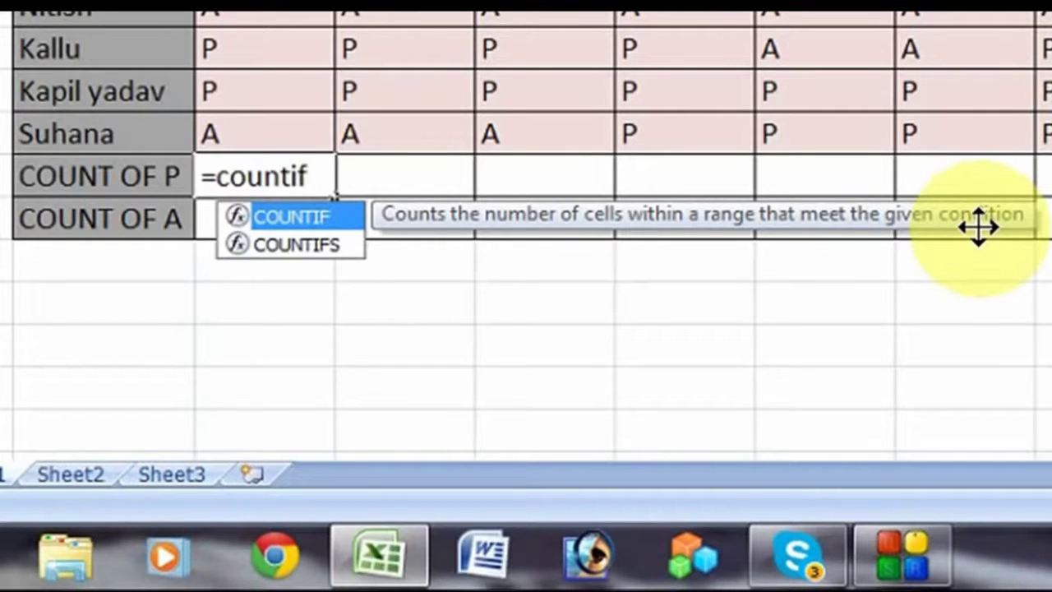
# Accept the COUNTIF autocomplete so the cell reads =COUNTIF(
pyautogui.press('Tab')
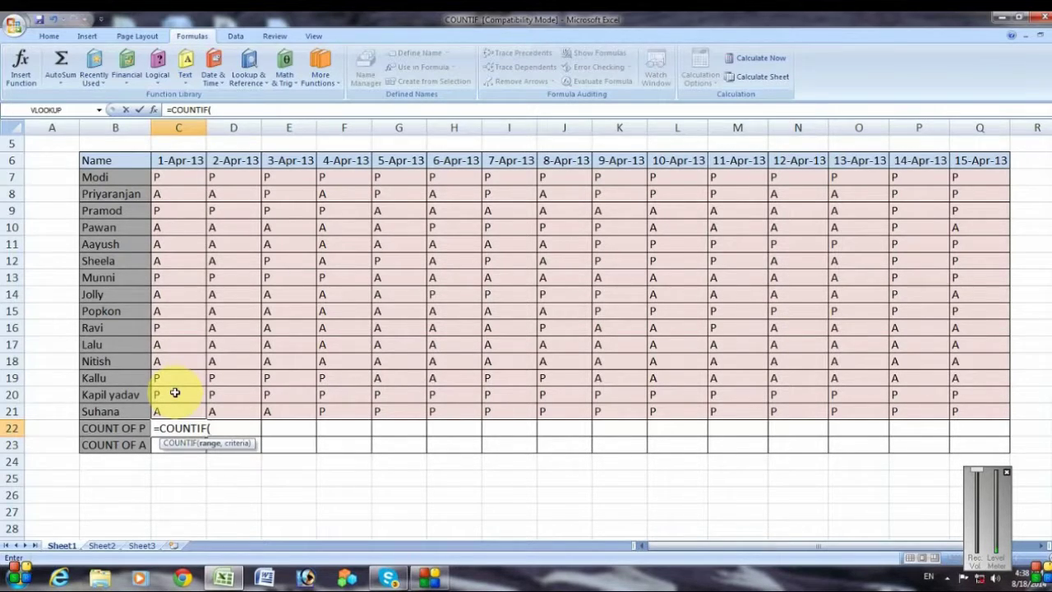
# Select C7:C21 as the COUNTIF range and add a comma before the criteria
pyautogui.click(176, 179)
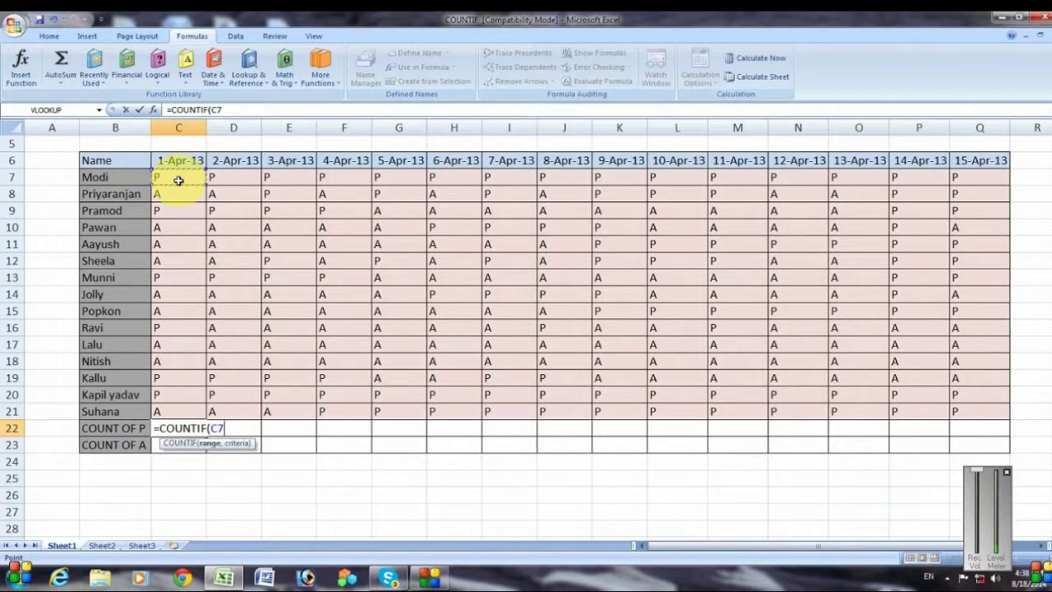
pyautogui.moveTo(179, 180); pyautogui.dragTo(189, 416)
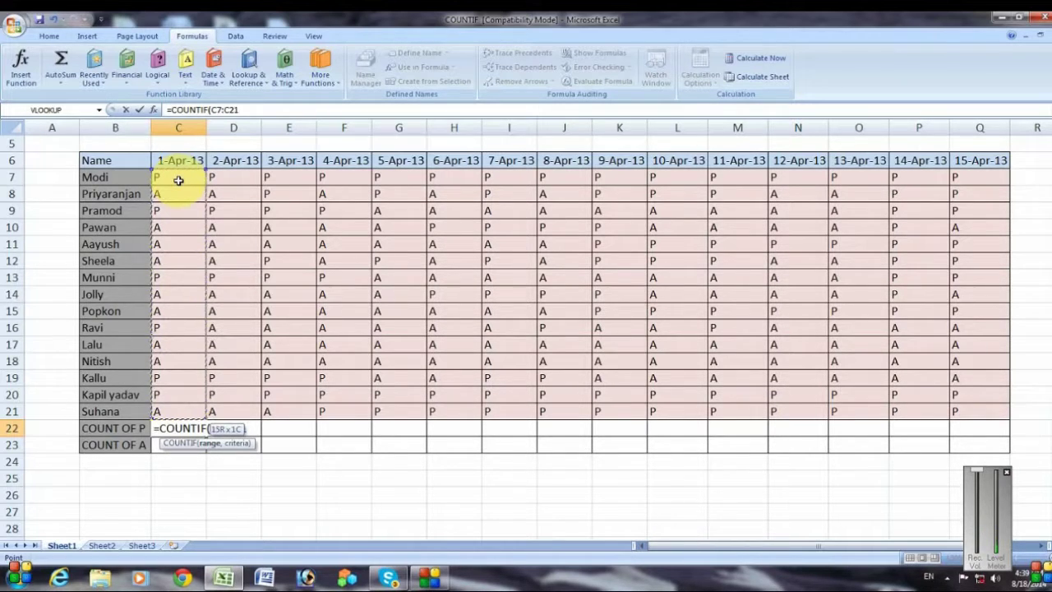
pyautogui.write(',')
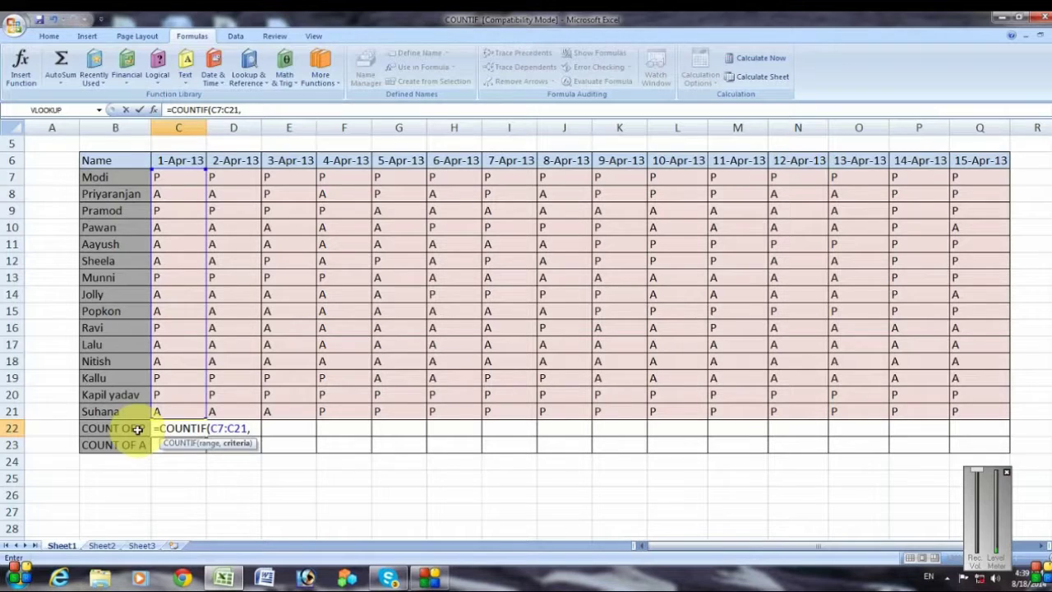
# Add the "P" criterion and commit =COUNTIF(C7:C21,"P")
pyautogui.write('"')
pyautogui.write('P')
pyautogui.write('"')
pyautogui.write(')')
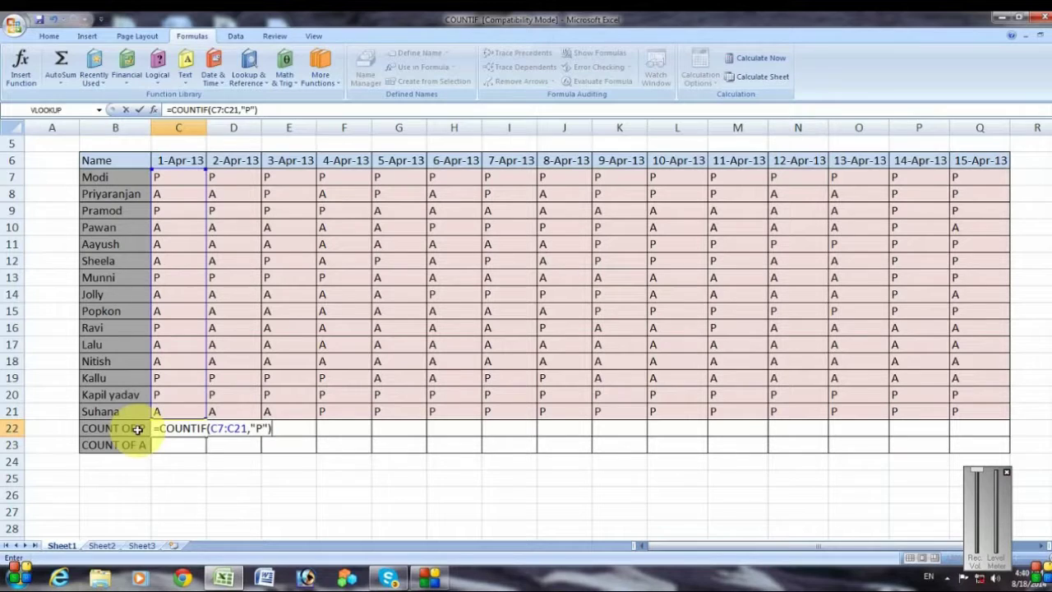
pyautogui.press('Return')
# Re-edit and recommit the formula so the count 6 shows, then check the first 1-Apr-13 entry
pyautogui.press('Up')
pyautogui.press('F2')
pyautogui.hotkey('ctrl', 'Return')
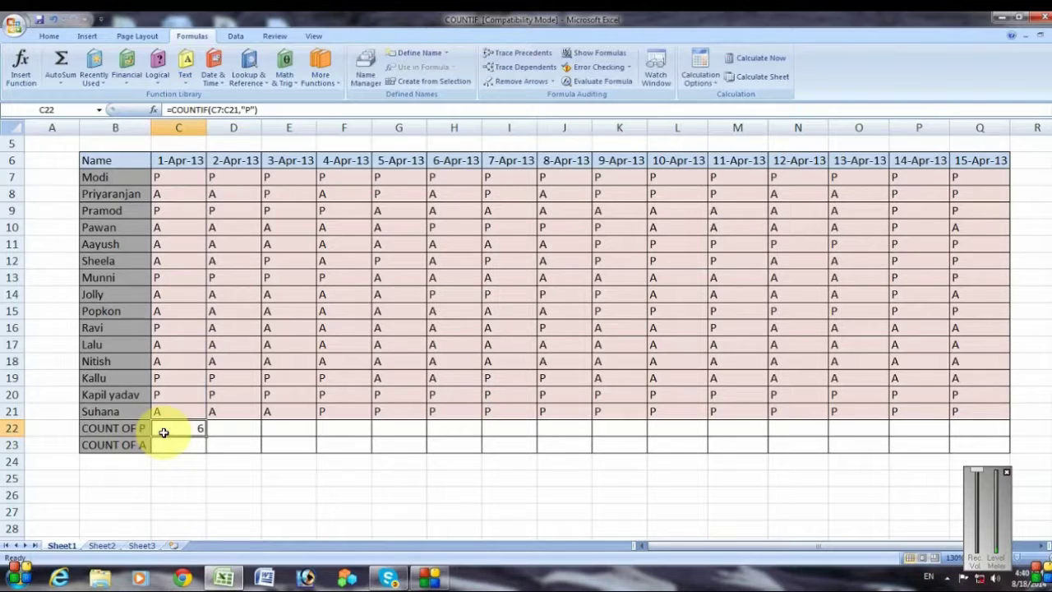
pyautogui.click(173, 174)
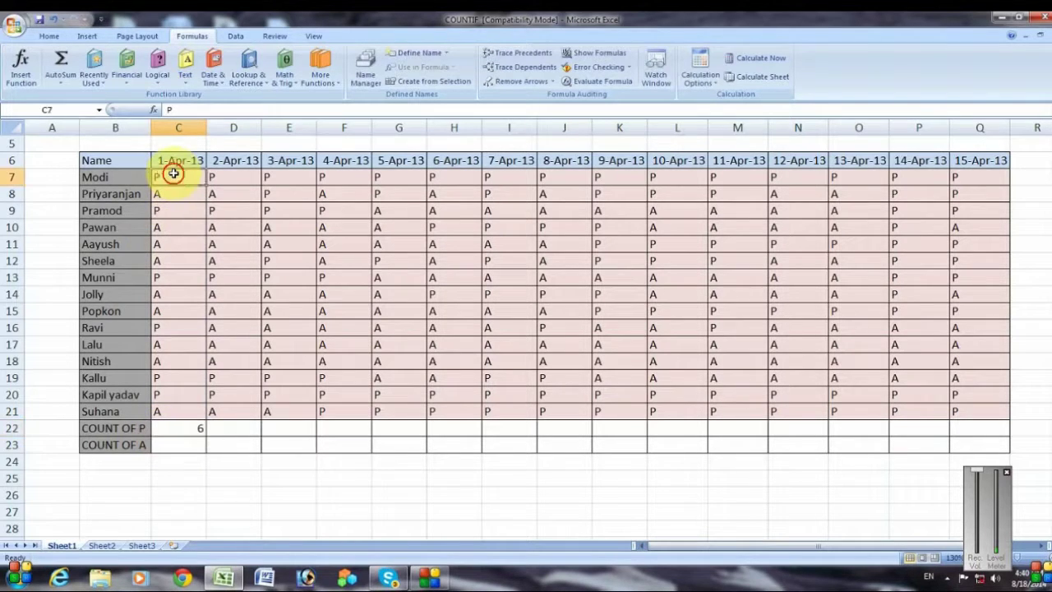
pyautogui.click(168, 211)
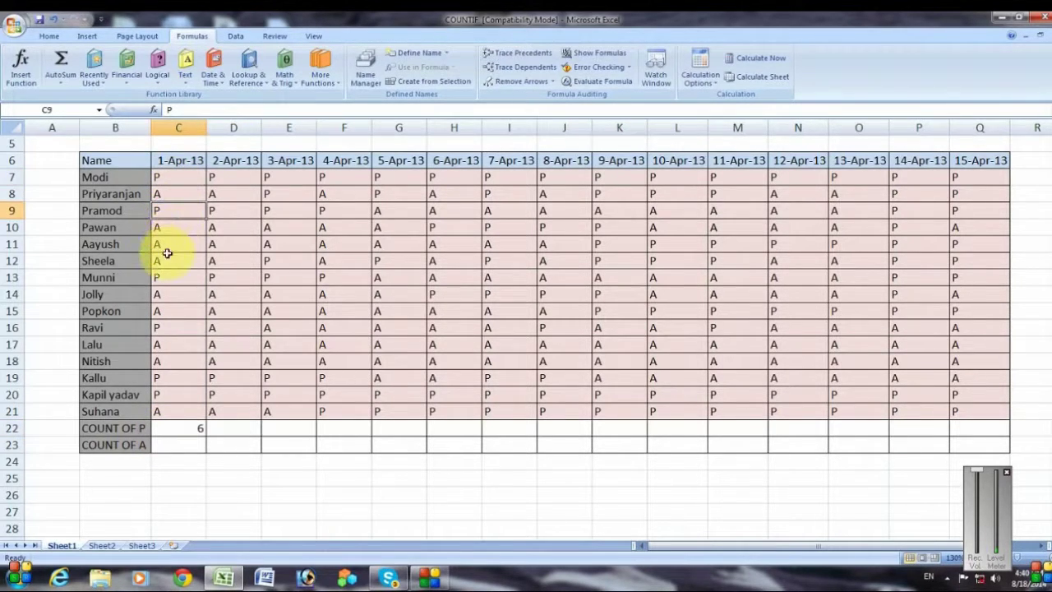
pyautogui.click(165, 278)
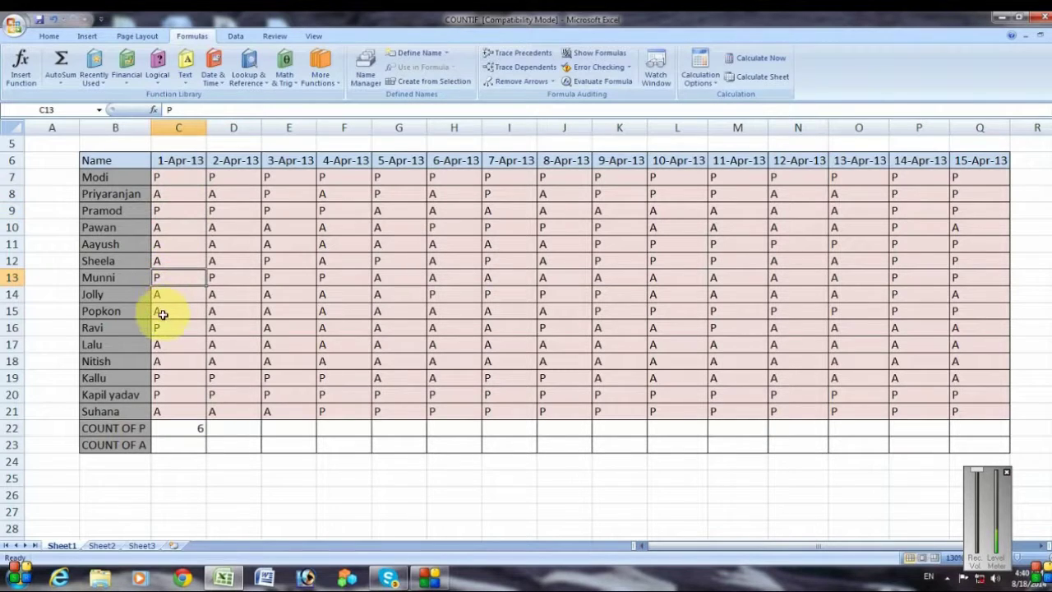
pyautogui.click(164, 327)
pyautogui.click(161, 376)
pyautogui.click(167, 393)
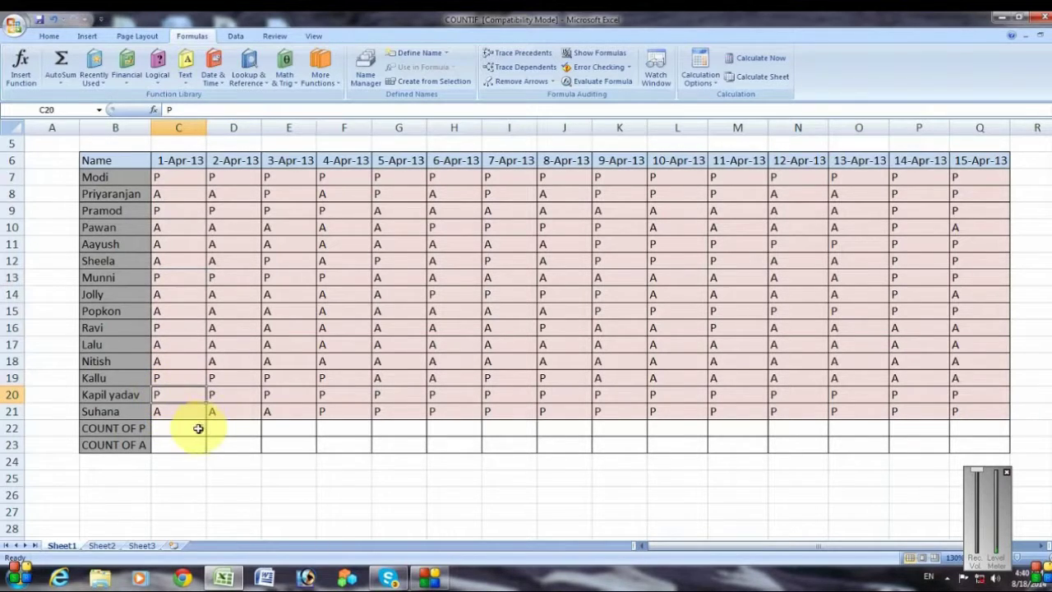
pyautogui.click(174, 442)
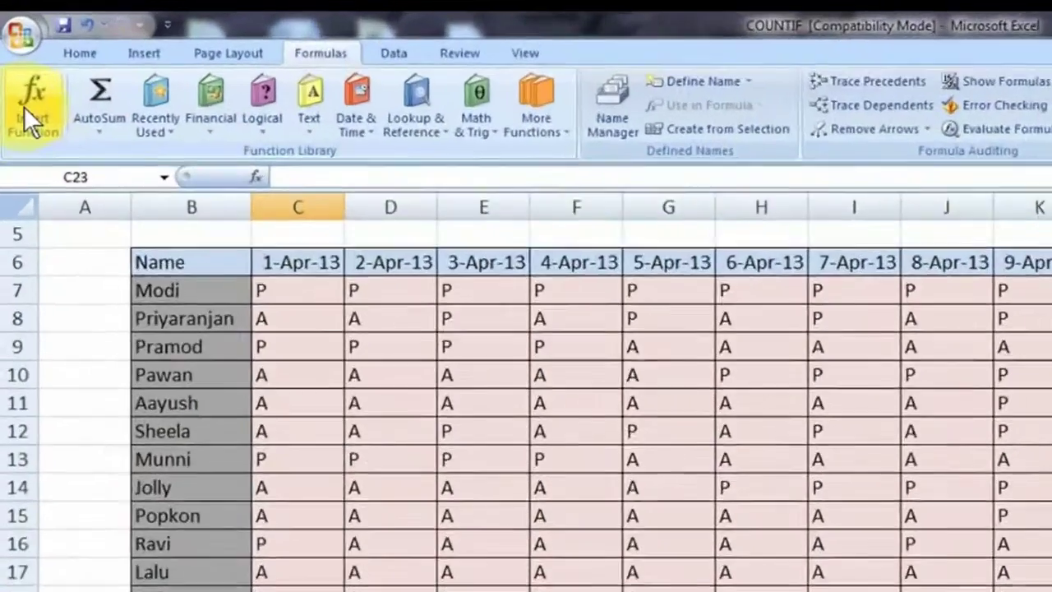
# Search Insert Function for countif and open COUNTIF's argument fields
pyautogui.click(21, 66)
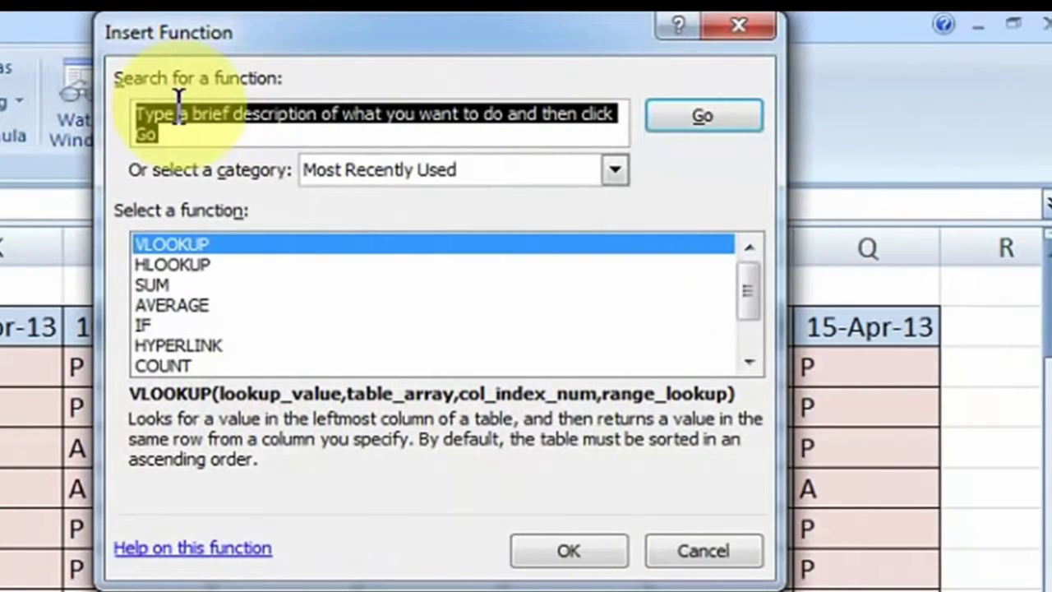
pyautogui.write('countif')
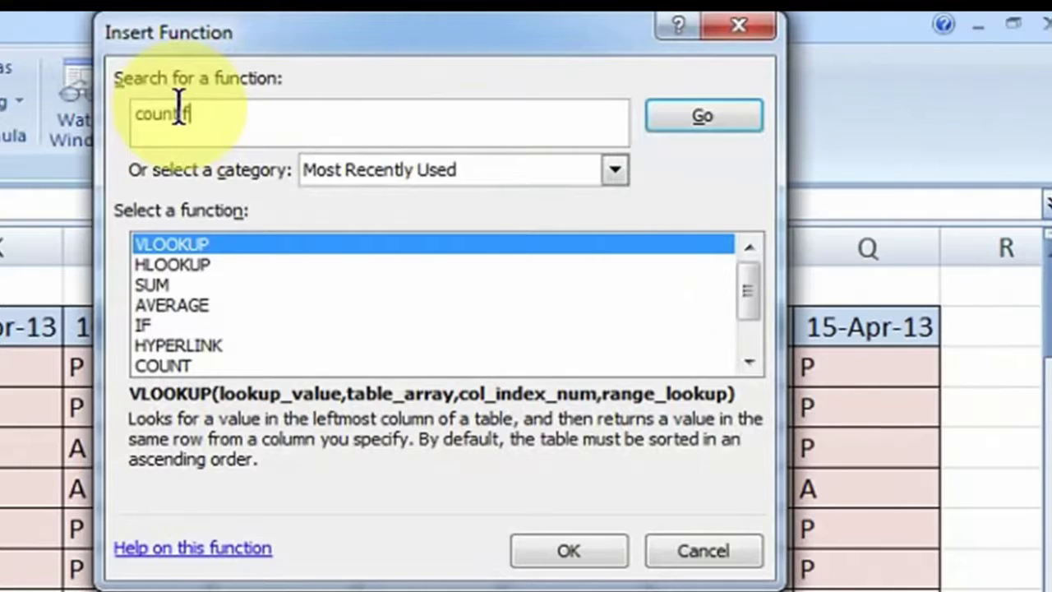
pyautogui.click(681, 118)
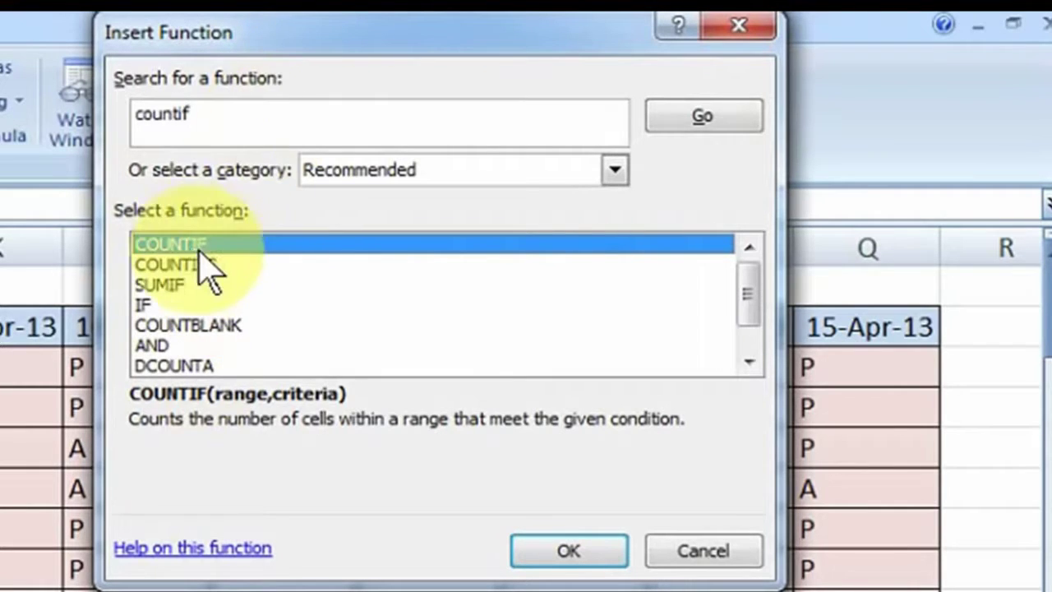
pyautogui.click(555, 550)
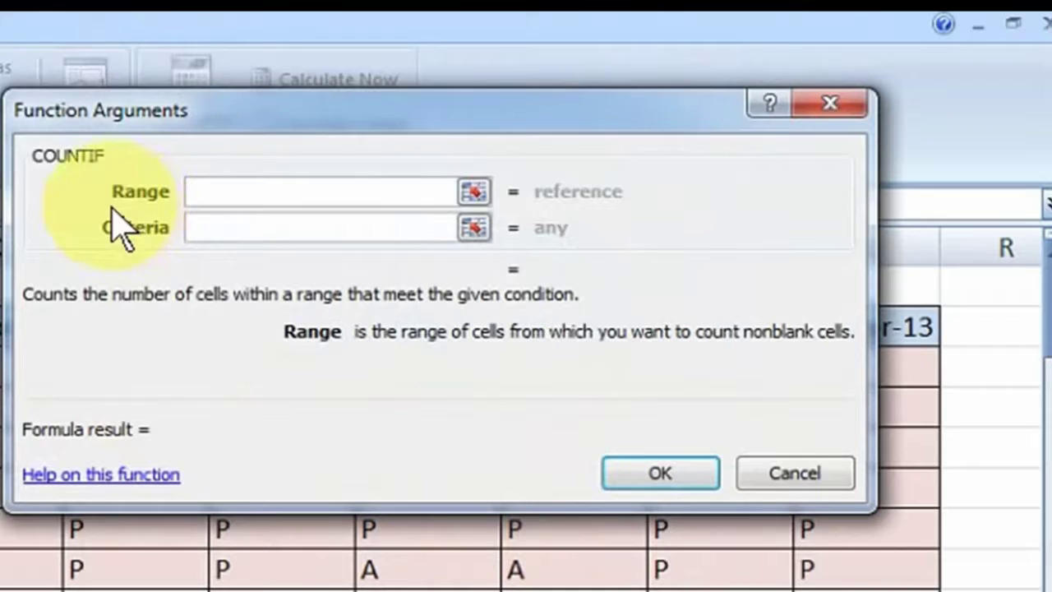
# Fill COUNTIF's Range with C7:C21 and its Criteria with a
pyautogui.moveTo(63, 114); pyautogui.dragTo(0, 107)
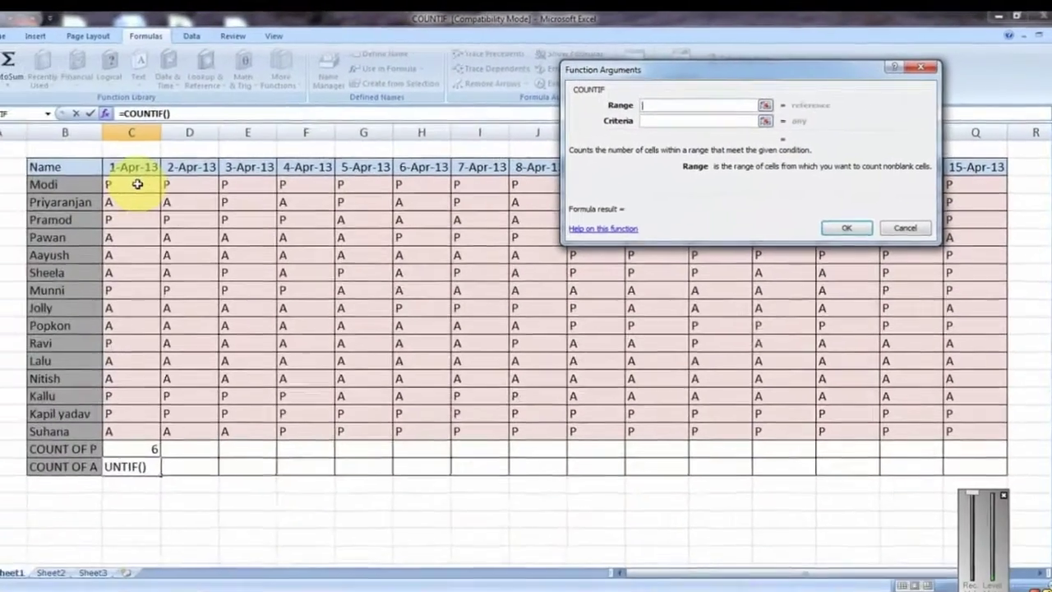
pyautogui.moveTo(178, 176); pyautogui.dragTo(170, 410)
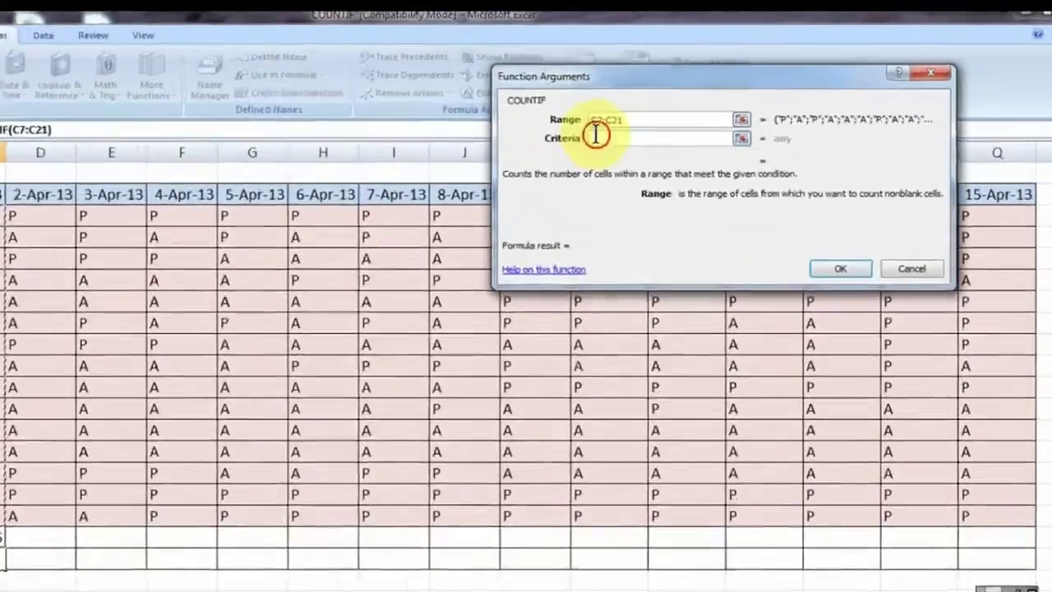
pyautogui.click(596, 136)
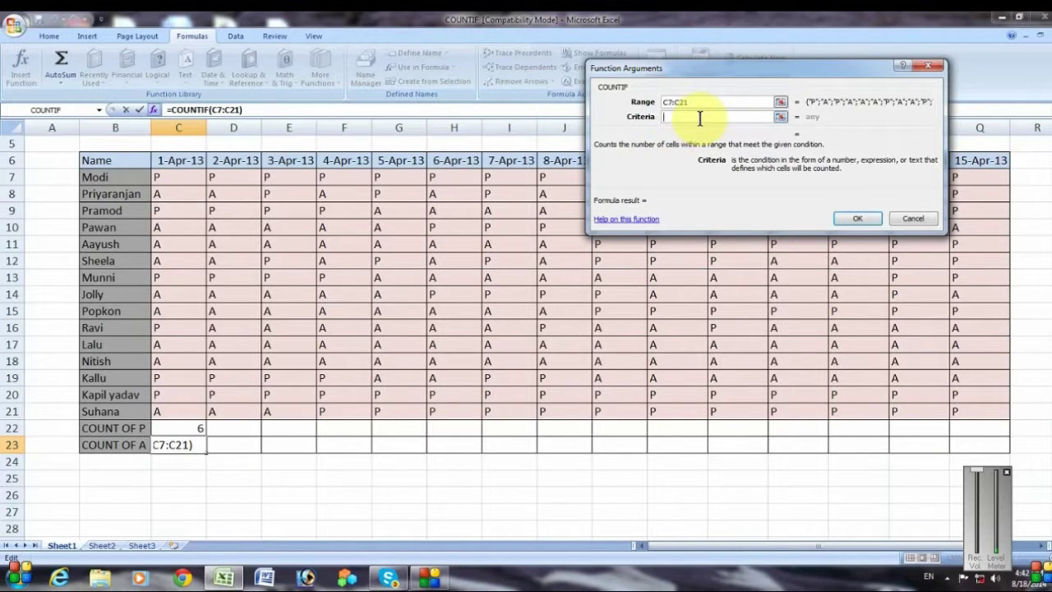
pyautogui.write('a')
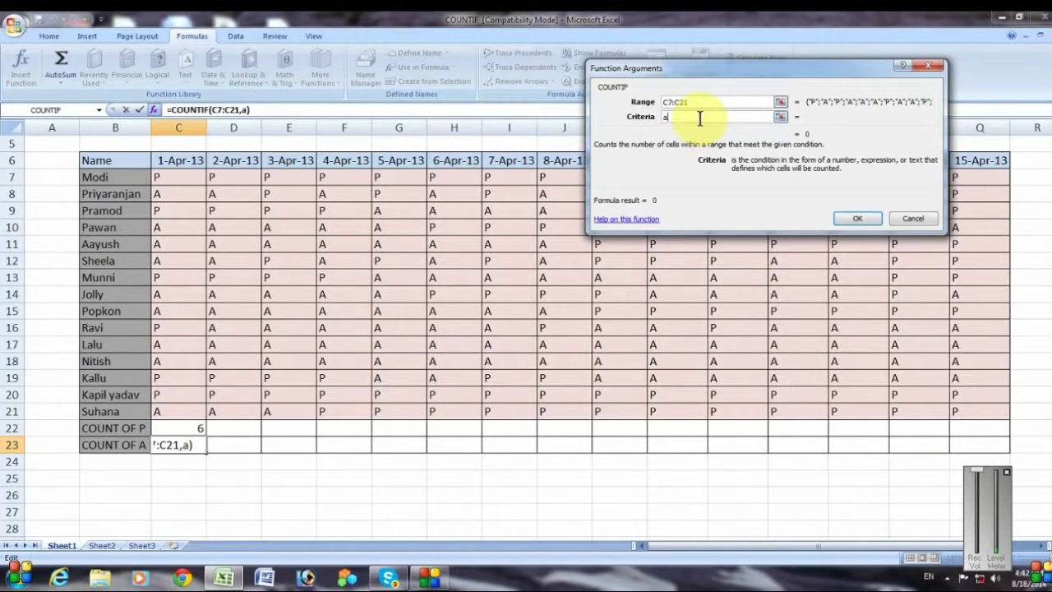
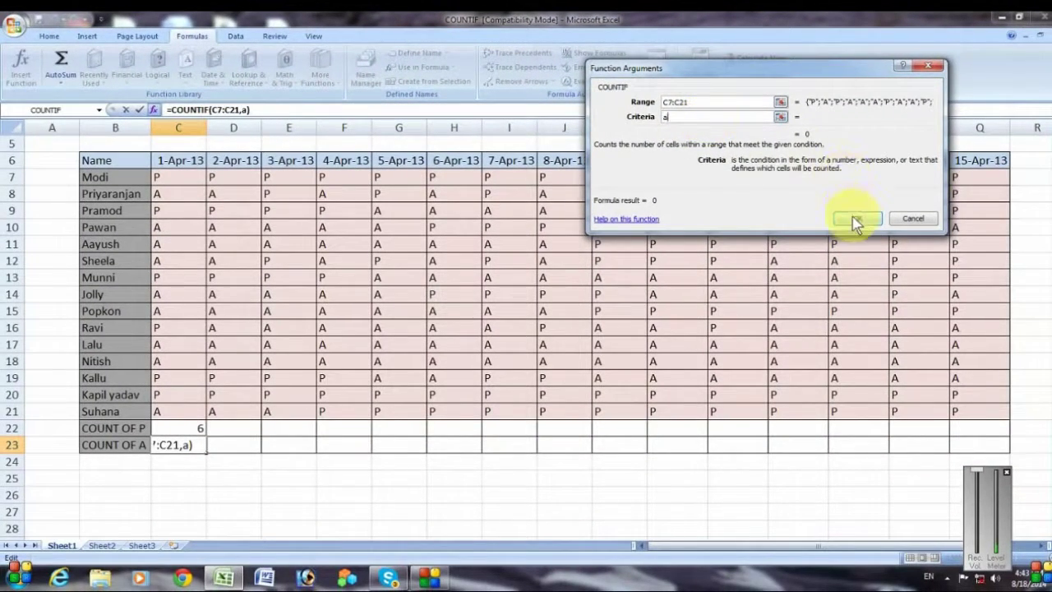
# Confirm "a" as the criterion so C23's absent count shows 9 for 1-Apr-13
pyautogui.click(855, 222)
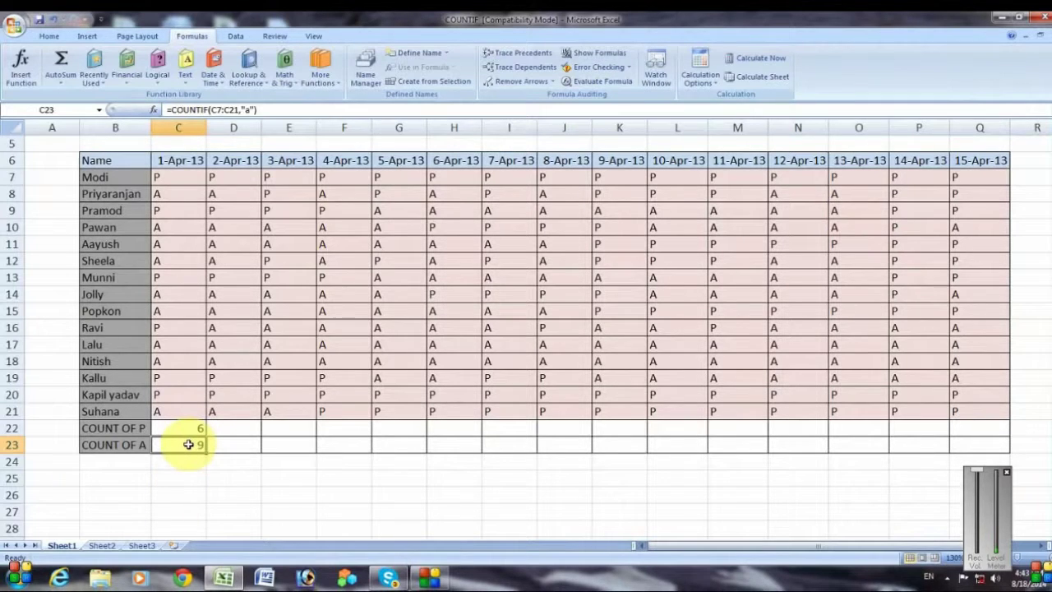
pyautogui.click(181, 198)
pyautogui.click(169, 227)
pyautogui.click(172, 247)
pyautogui.click(169, 262)
pyautogui.click(164, 293)
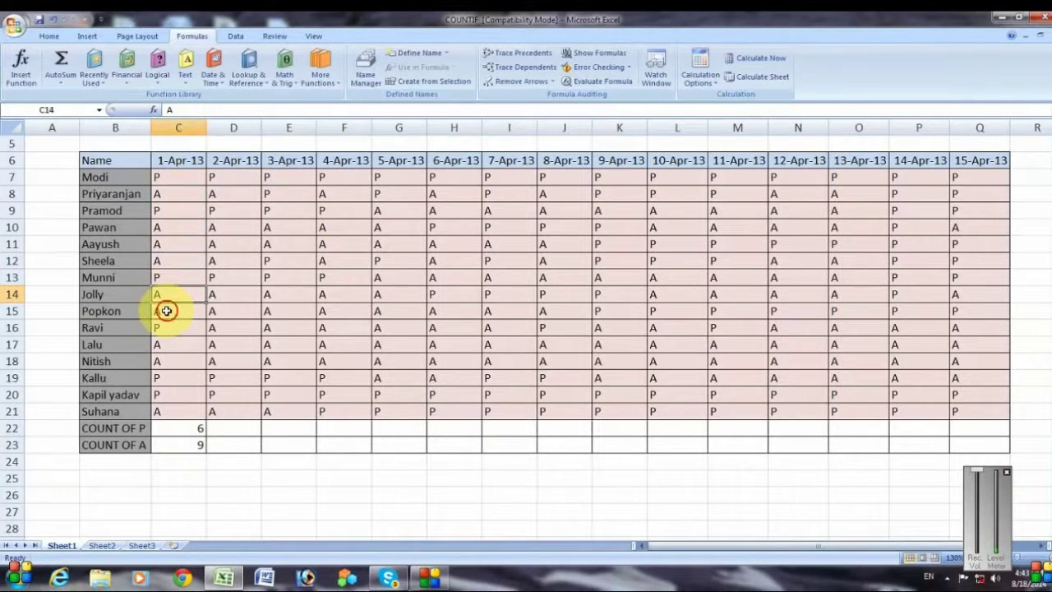
pyautogui.click(165, 307)
pyautogui.click(164, 341)
pyautogui.click(164, 362)
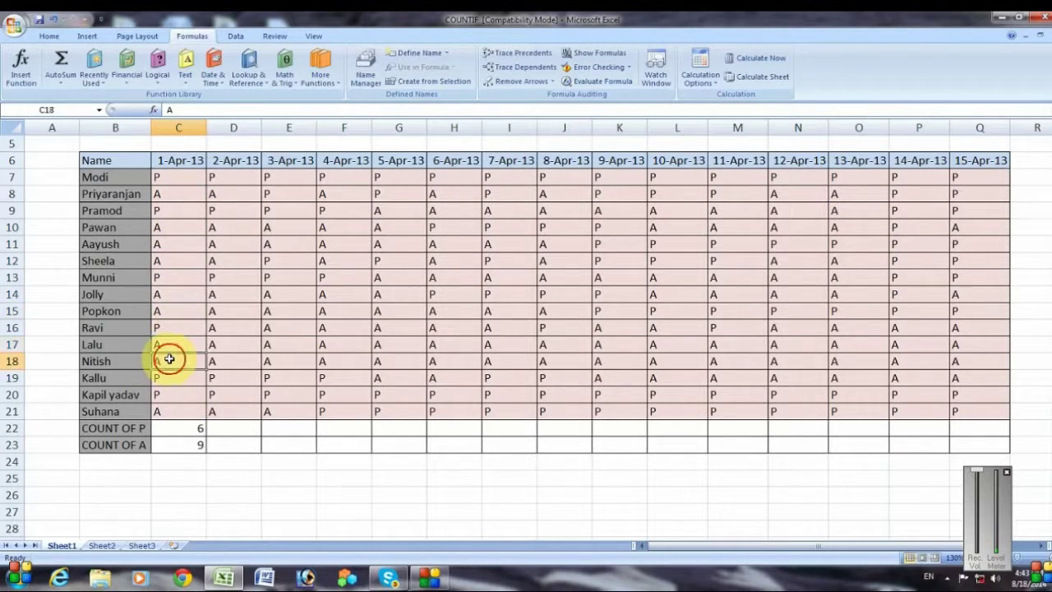
pyautogui.click(165, 411)
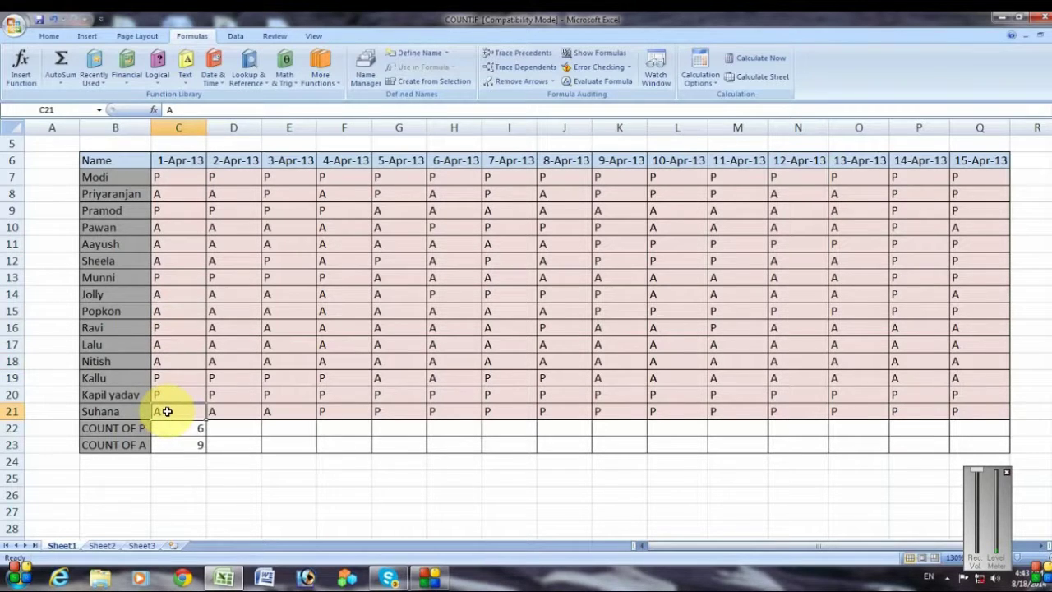
pyautogui.click(170, 446)
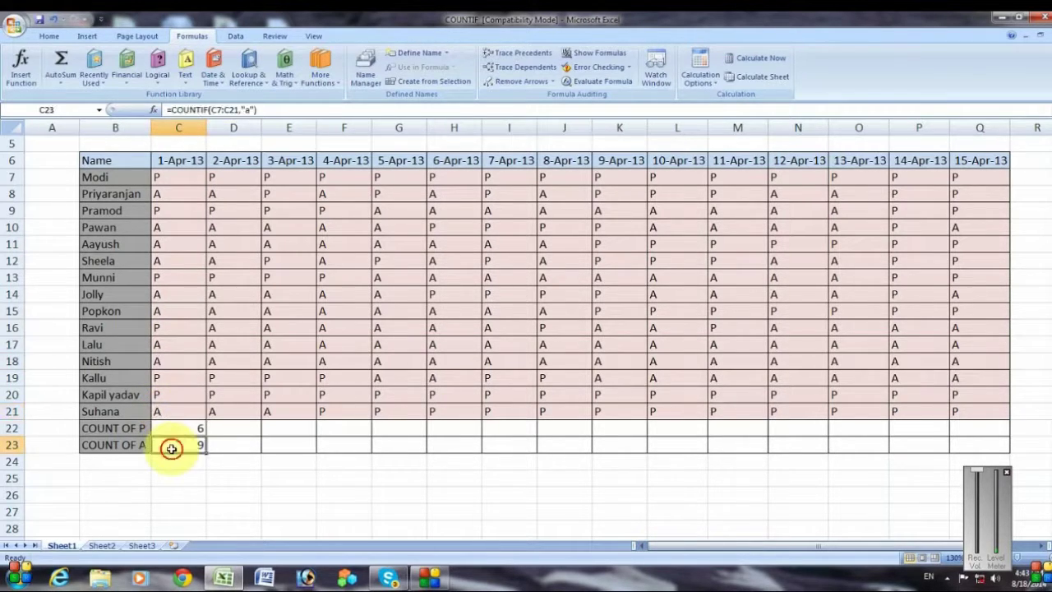
pyautogui.click(172, 429)
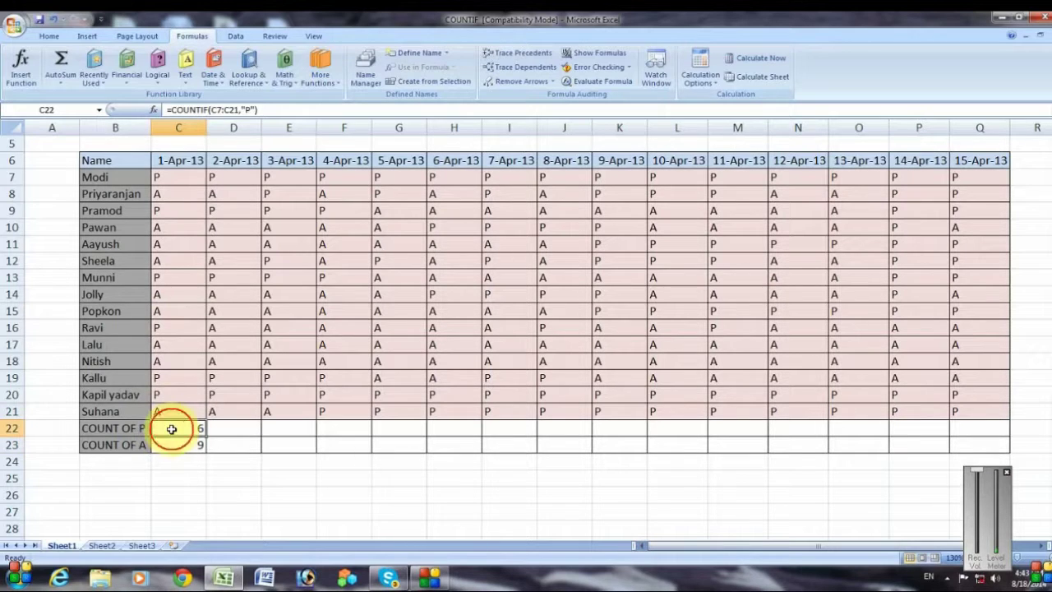
pyautogui.click(167, 446)
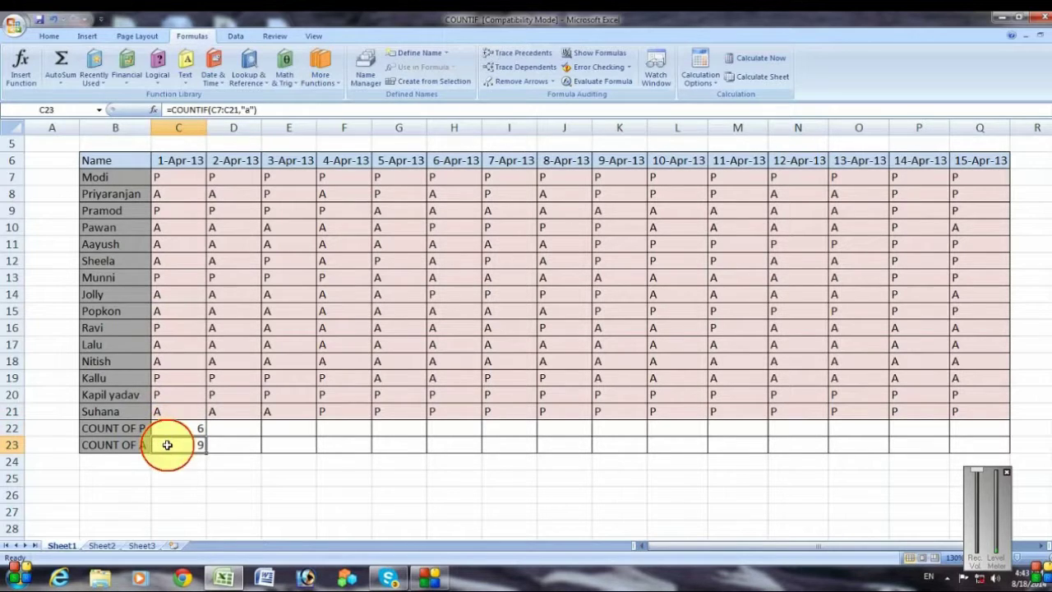
pyautogui.click(23, 72)
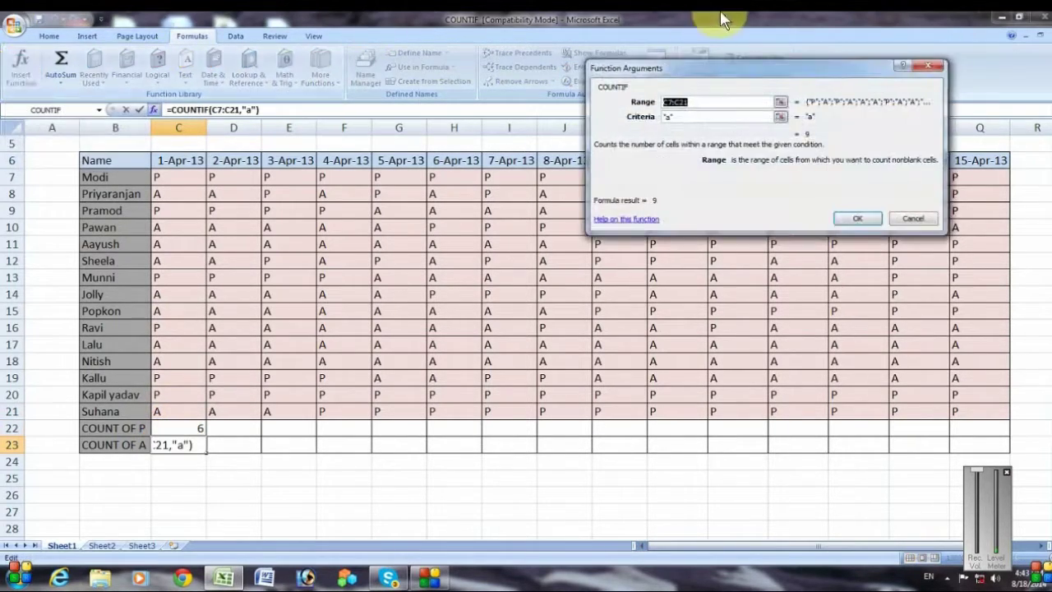
pyautogui.click(926, 66)
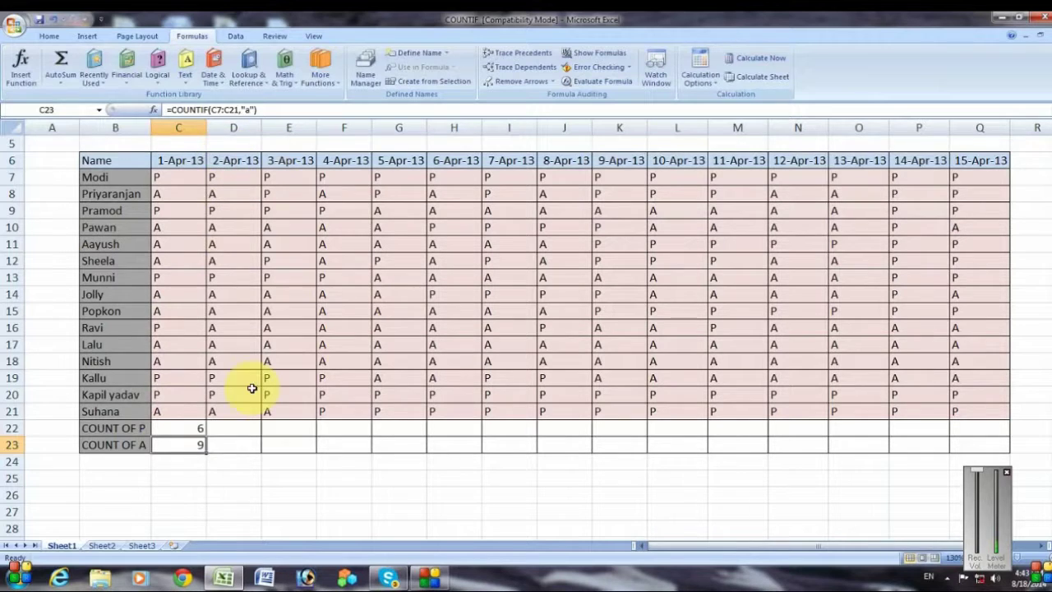
pyautogui.click(189, 428)
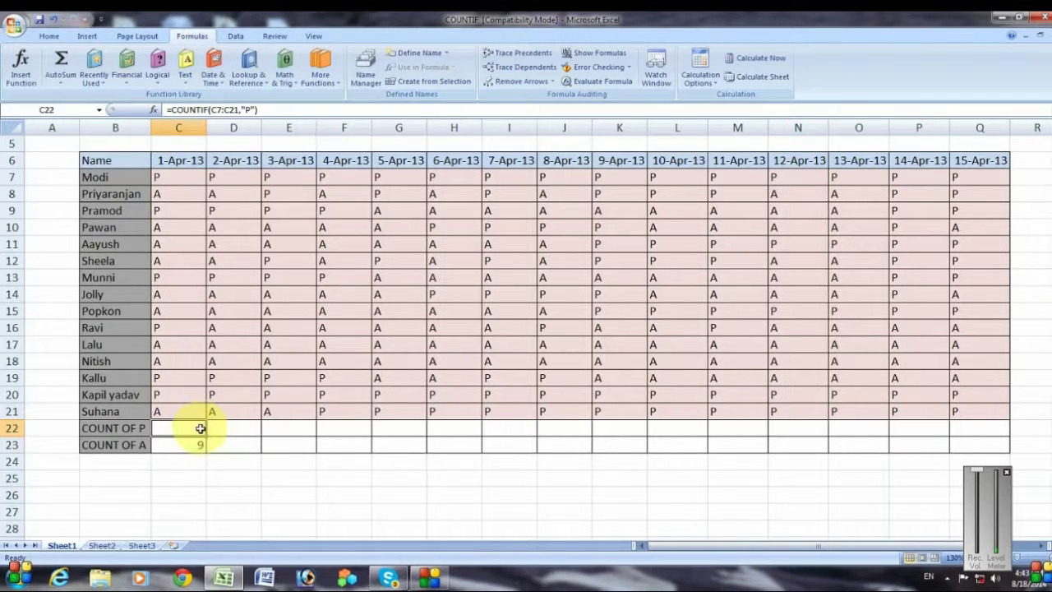
# Copy C22's present-count formula into D22, showing 5 present for 2-Apr-13
pyautogui.rightClick(201, 428)
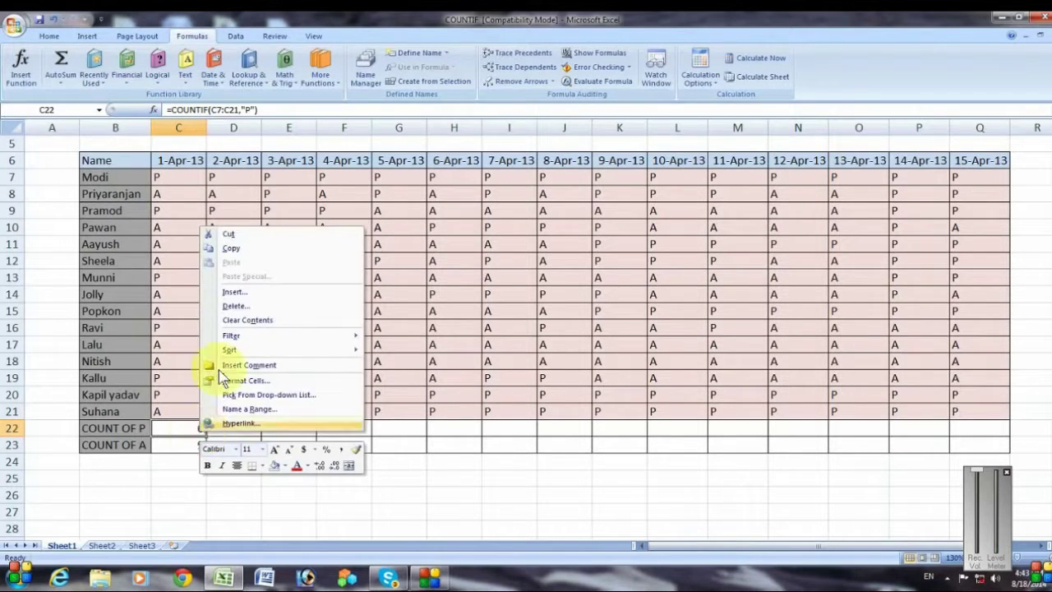
pyautogui.click(237, 254)
pyautogui.click(244, 427)
pyautogui.rightClick(244, 427)
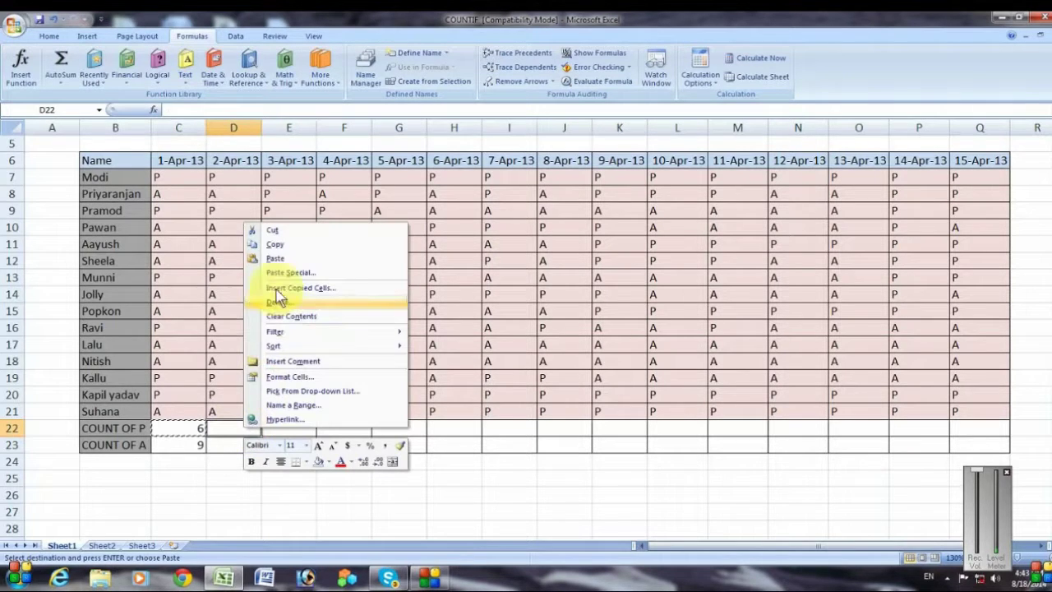
pyautogui.click(275, 258)
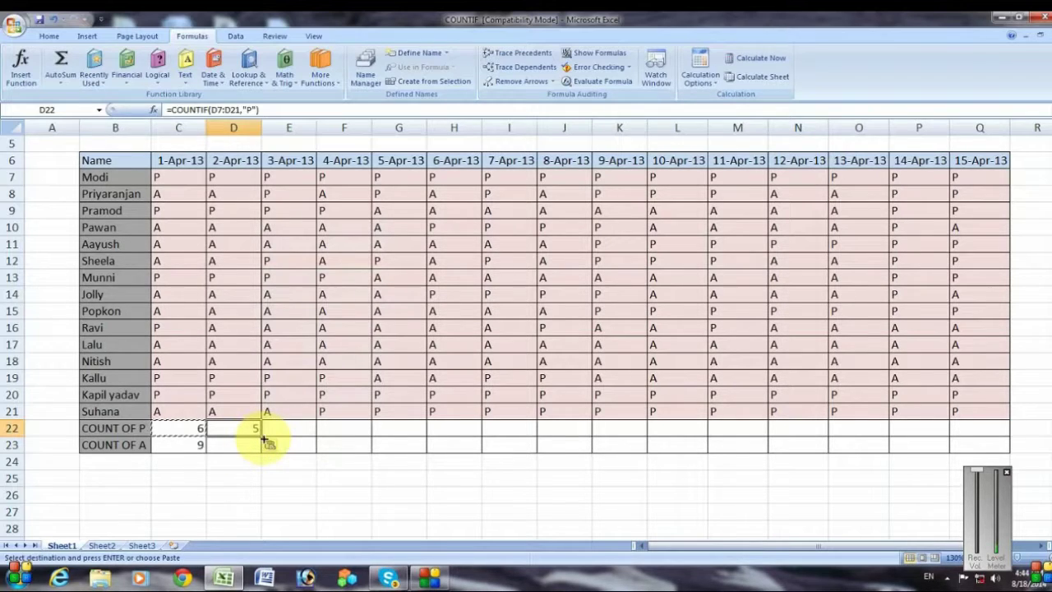
pyautogui.scroll(-1, 251, 441)
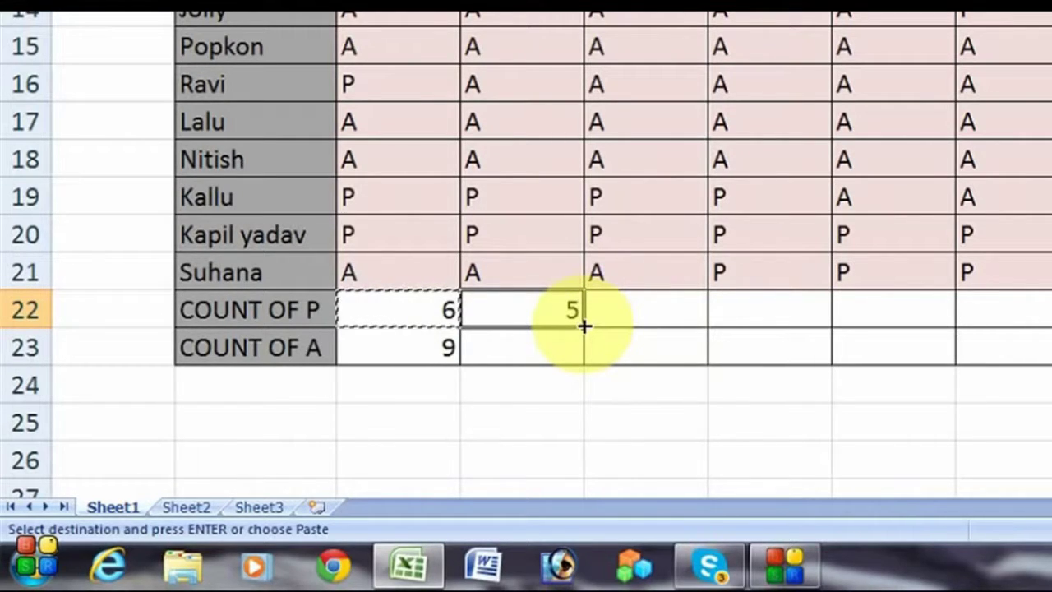
# Fill the present formula to F22 and the absent formula from C23 to F23 (9, 10, 8, 9)
pyautogui.moveTo(583, 325); pyautogui.dragTo(794, 334)
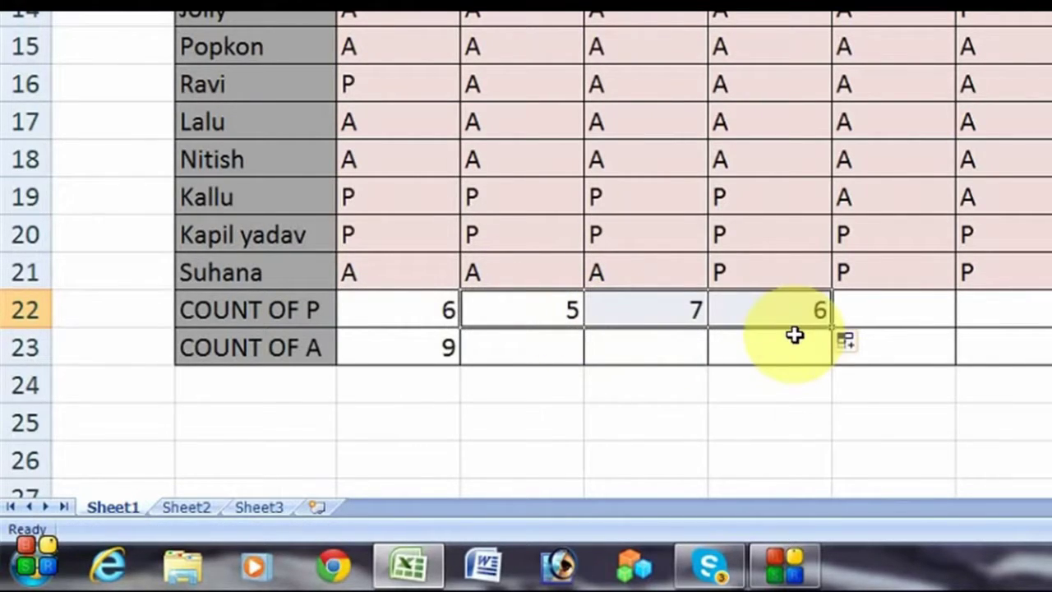
pyautogui.click(419, 352)
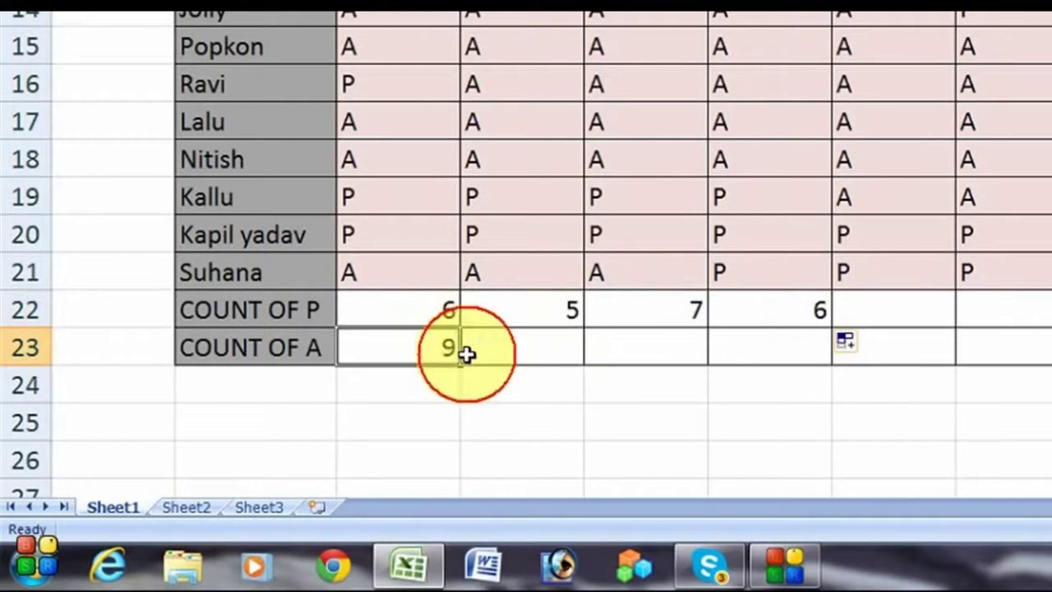
pyautogui.moveTo(459, 364); pyautogui.dragTo(784, 354)
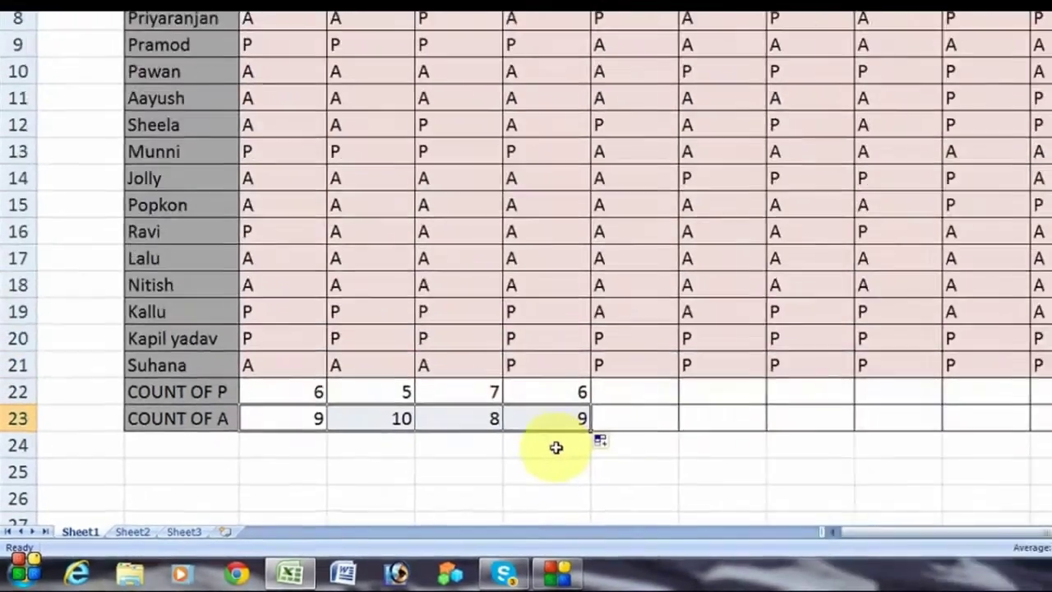
pyautogui.scroll(2, 428, 480)
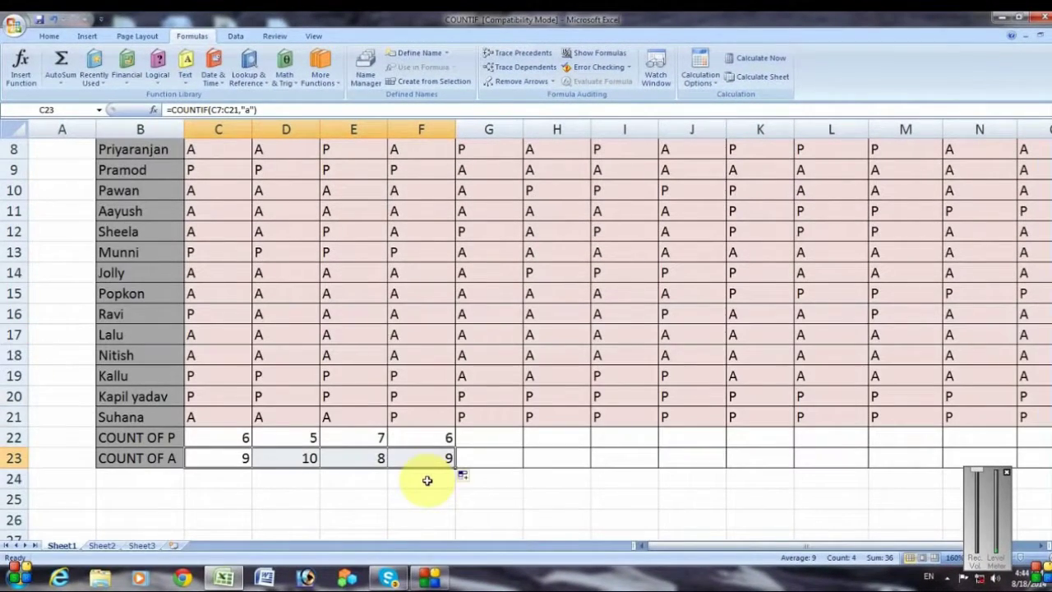
pyautogui.keyDown('ctrl'); pyautogui.scroll(-1, 428, 479); pyautogui.keyUp('ctrl')
pyautogui.keyDown('ctrl'); pyautogui.scroll(-1, 428, 480); pyautogui.keyUp('ctrl')
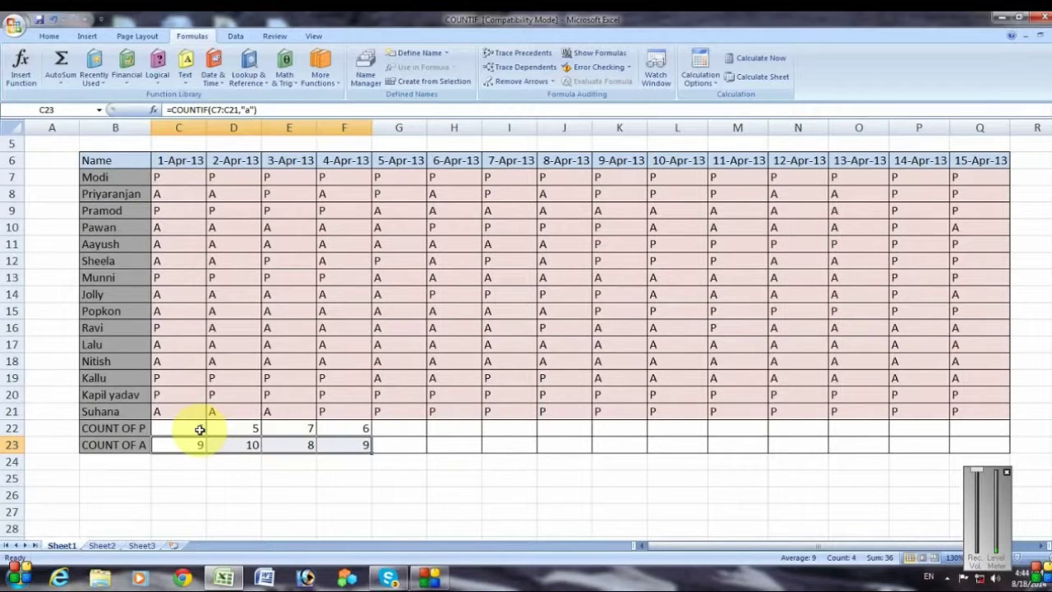
pyautogui.hotkey('ctrl', 'z')
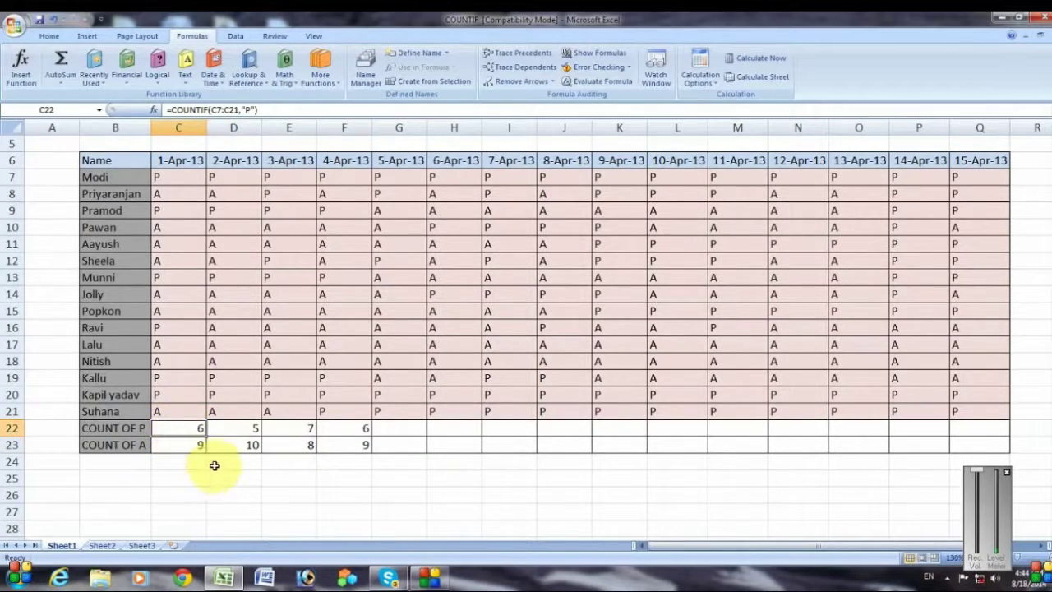
pyautogui.press('F2')
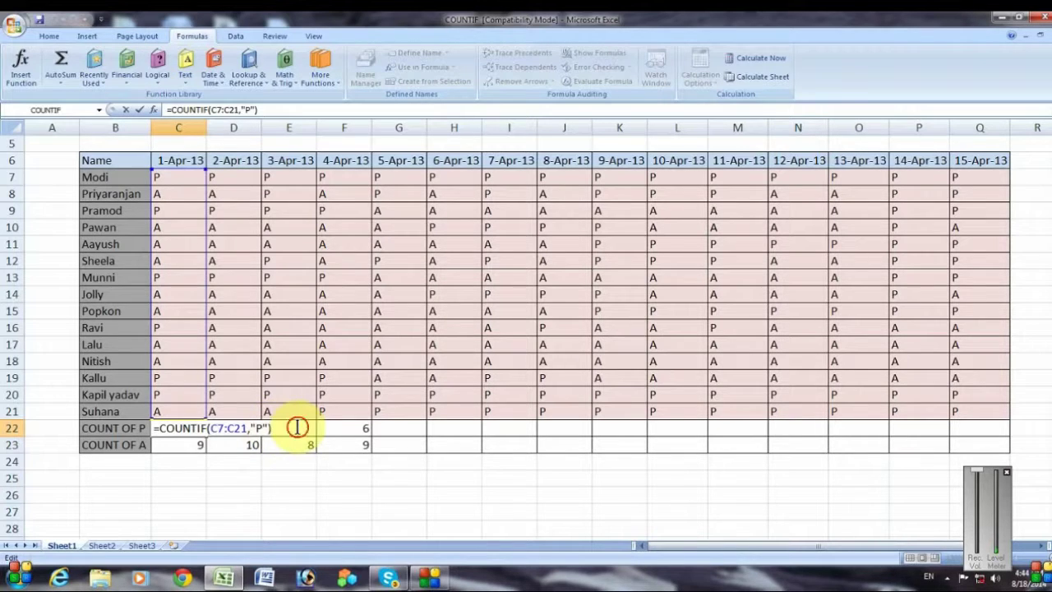
pyautogui.press('Return')
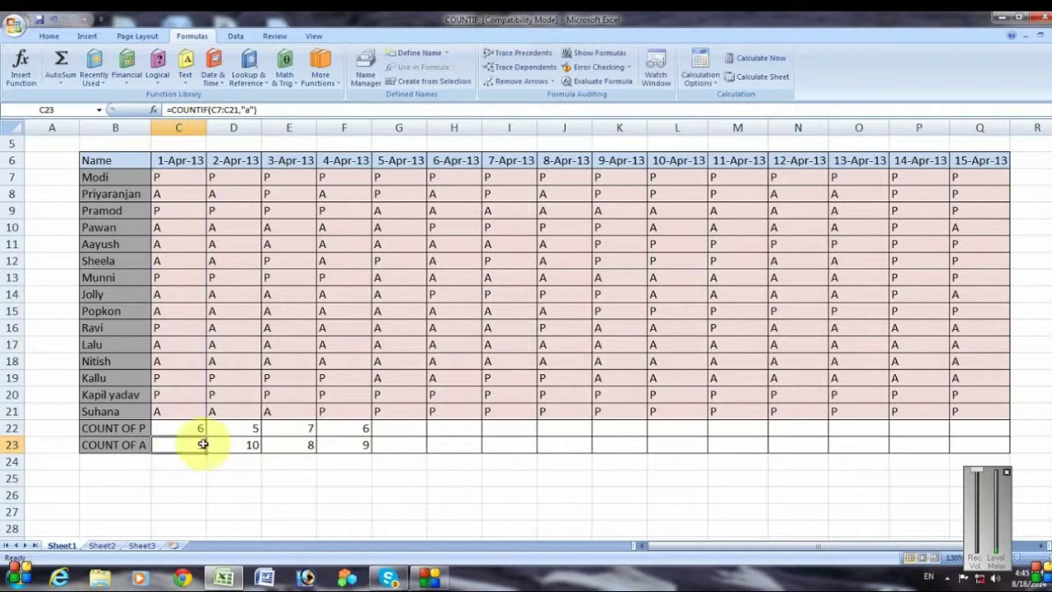
pyautogui.click(141, 474)
# Enter the criteria labels p in B25 and a in B26
pyautogui.write('p')
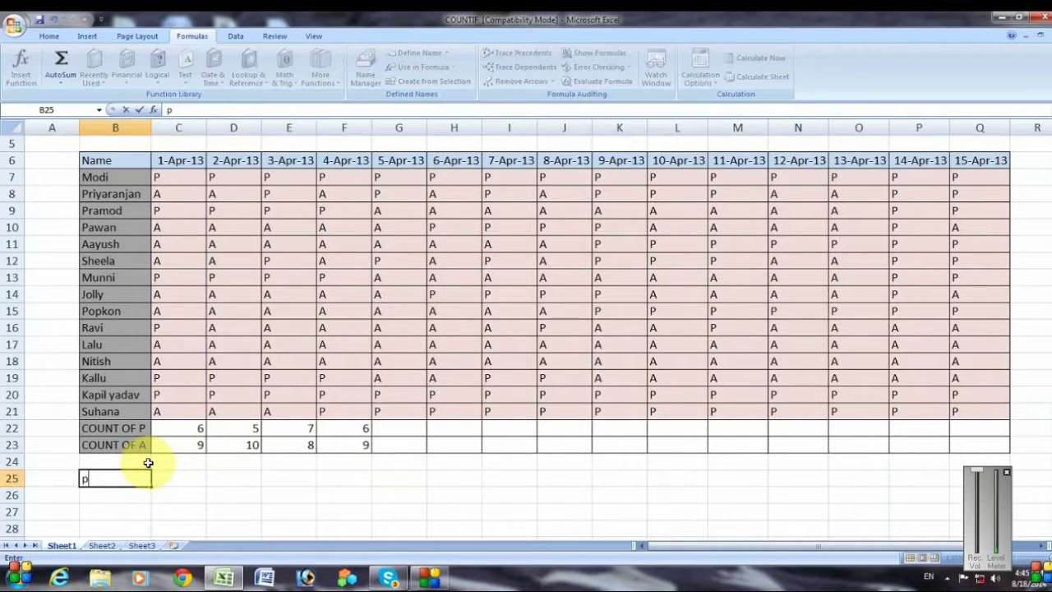
pyautogui.press('Return')
pyautogui.write('a')
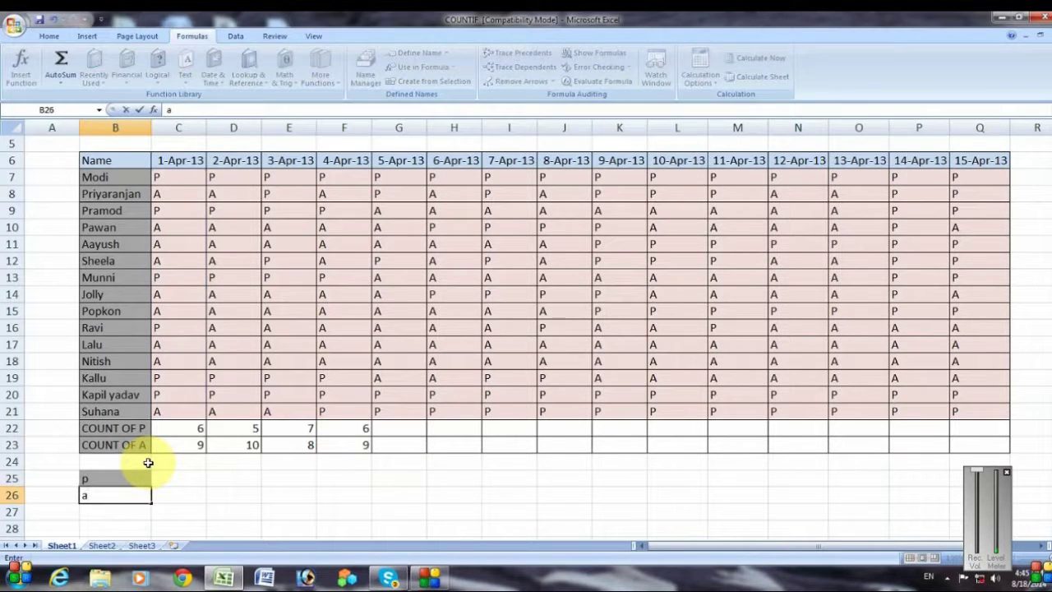
pyautogui.click(174, 476)
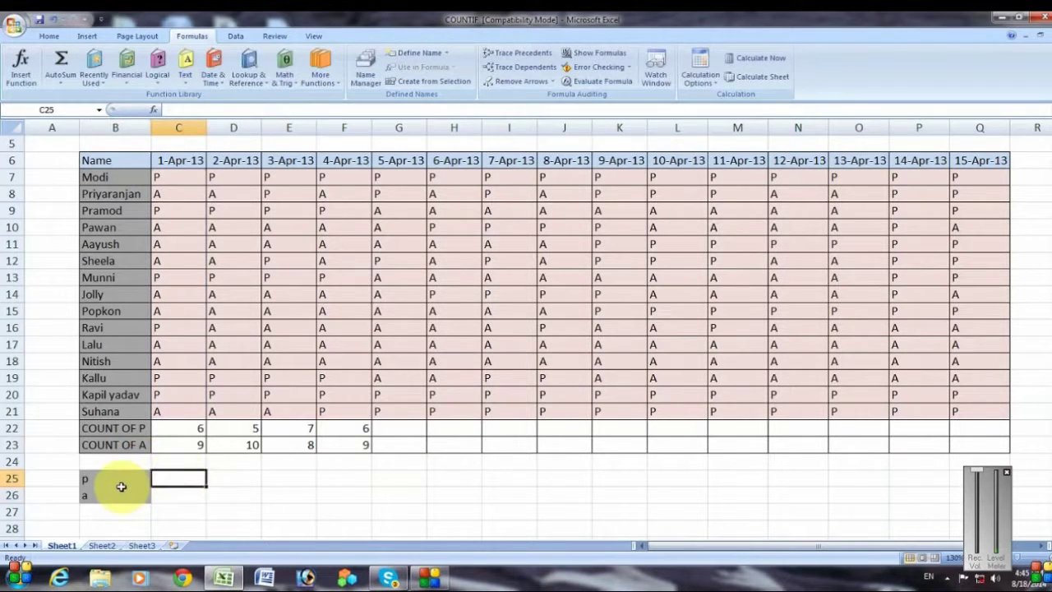
pyautogui.moveTo(120, 478); pyautogui.dragTo(119, 495)
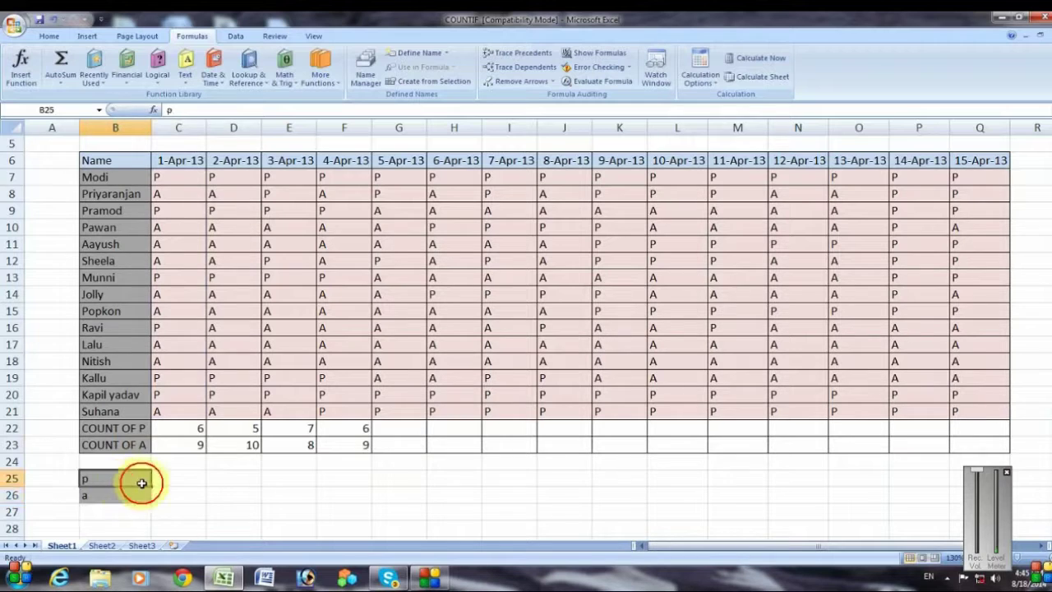
# Start a =countif formula in G22 for the 5-Apr-13 present count
pyautogui.click(185, 479)
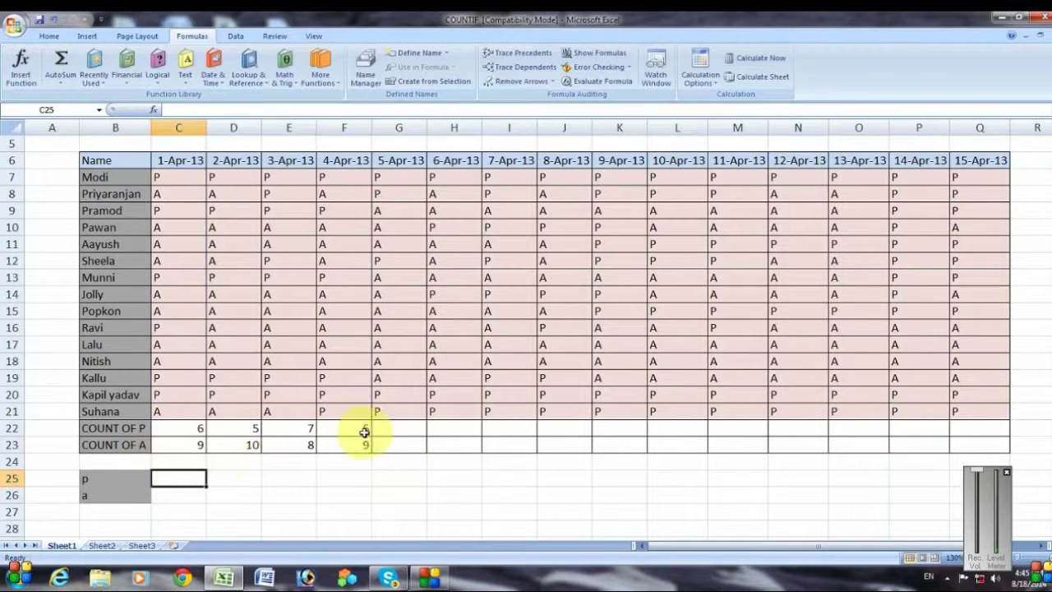
pyautogui.click(392, 428)
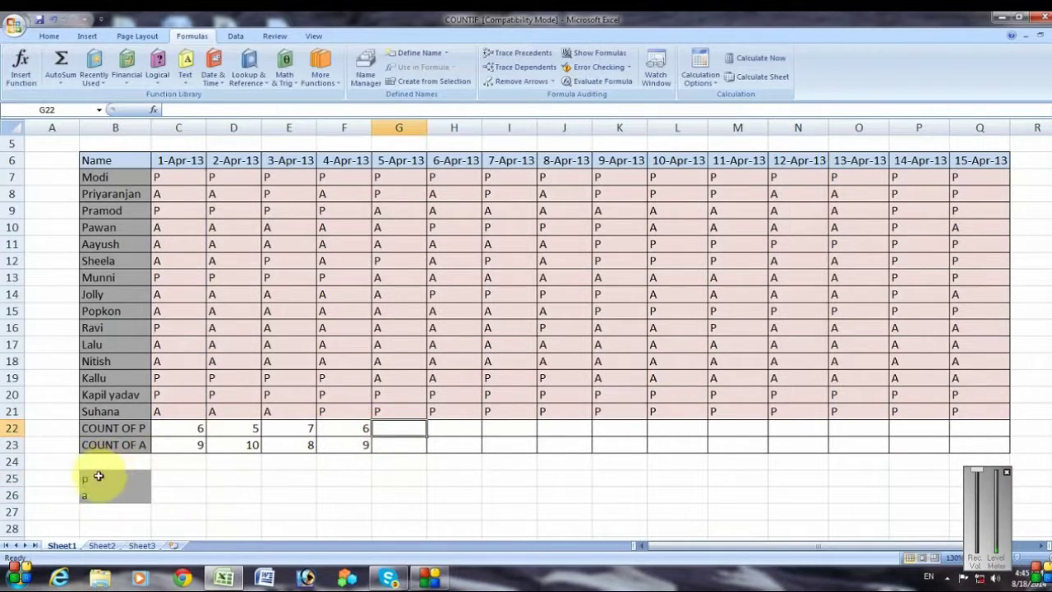
pyautogui.write('=')
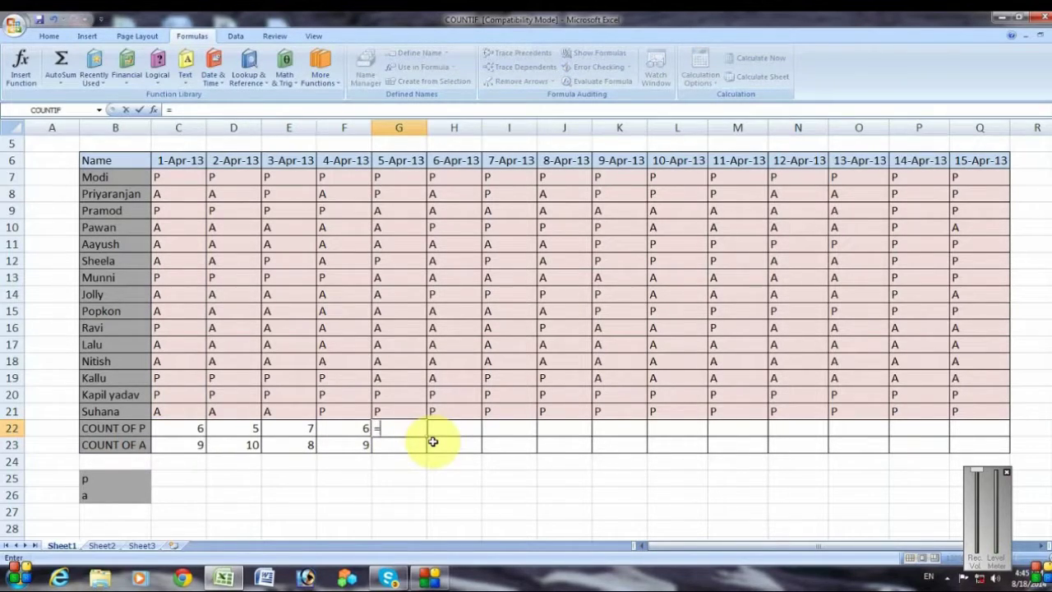
pyautogui.write('coun')
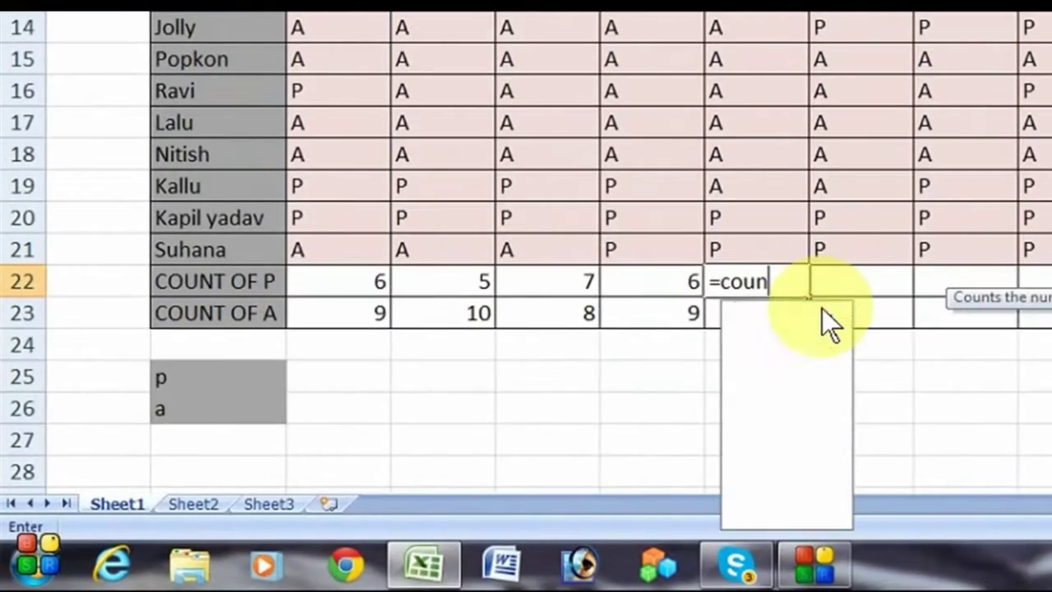
pyautogui.write('tif')
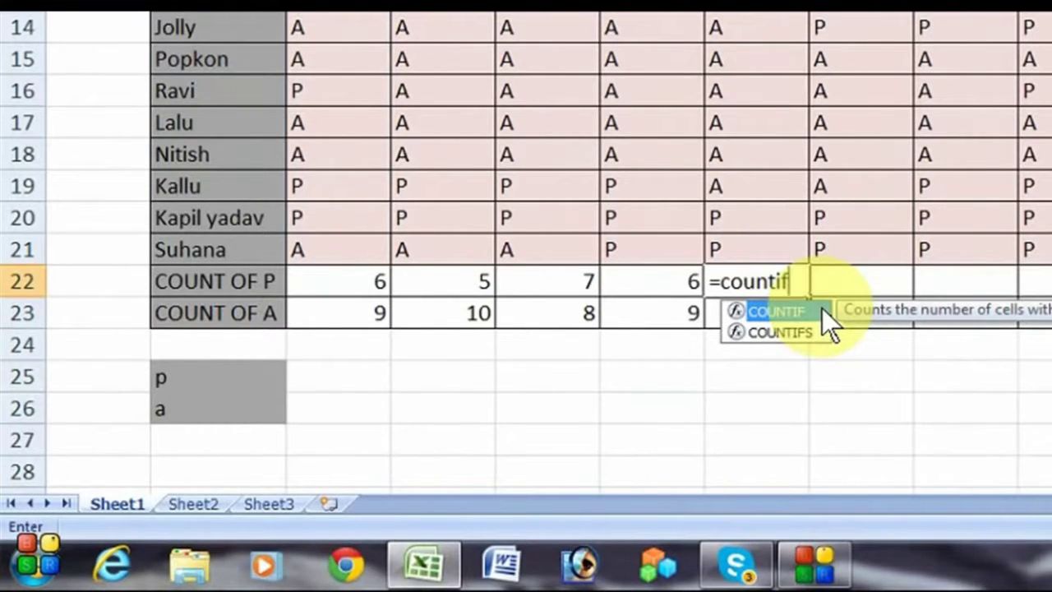
# Set G22's COUNTIF range to G7:G21, leaving the criterion to follow
pyautogui.doubleClick(822, 308)
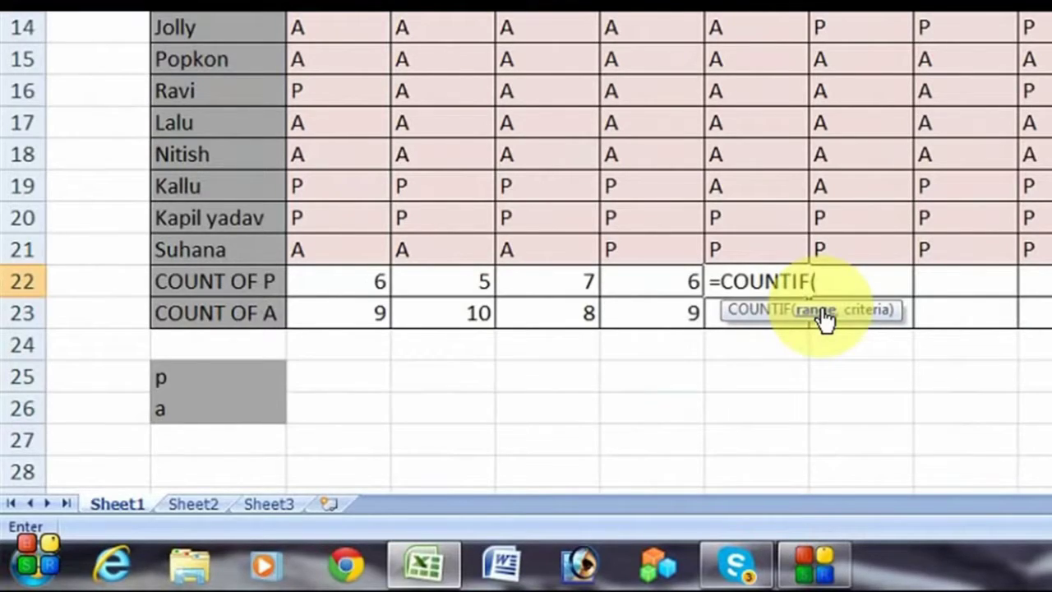
pyautogui.moveTo(399, 177); pyautogui.dragTo(401, 407)
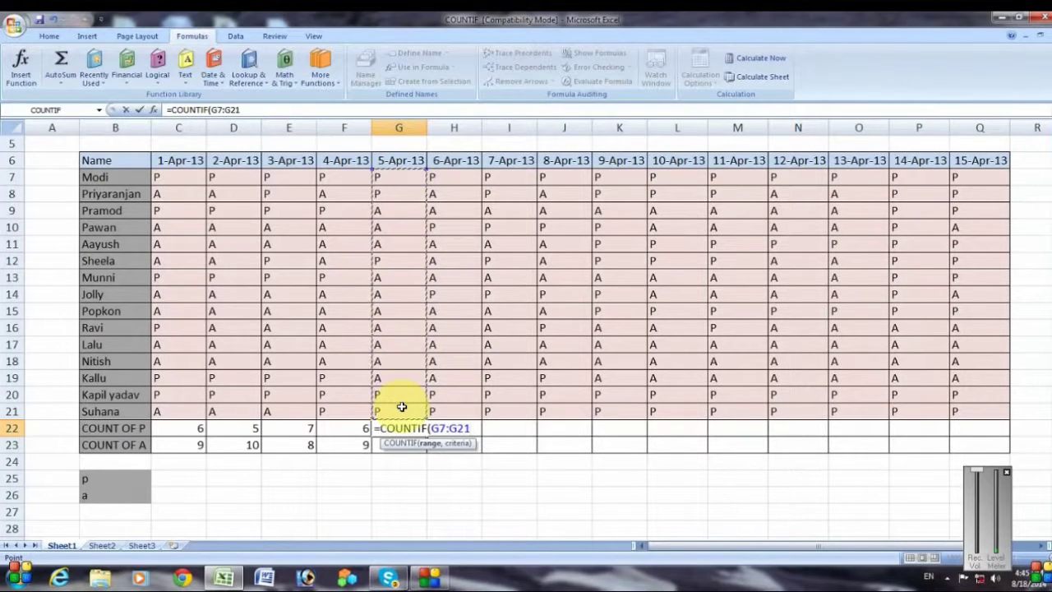
pyautogui.write(',')
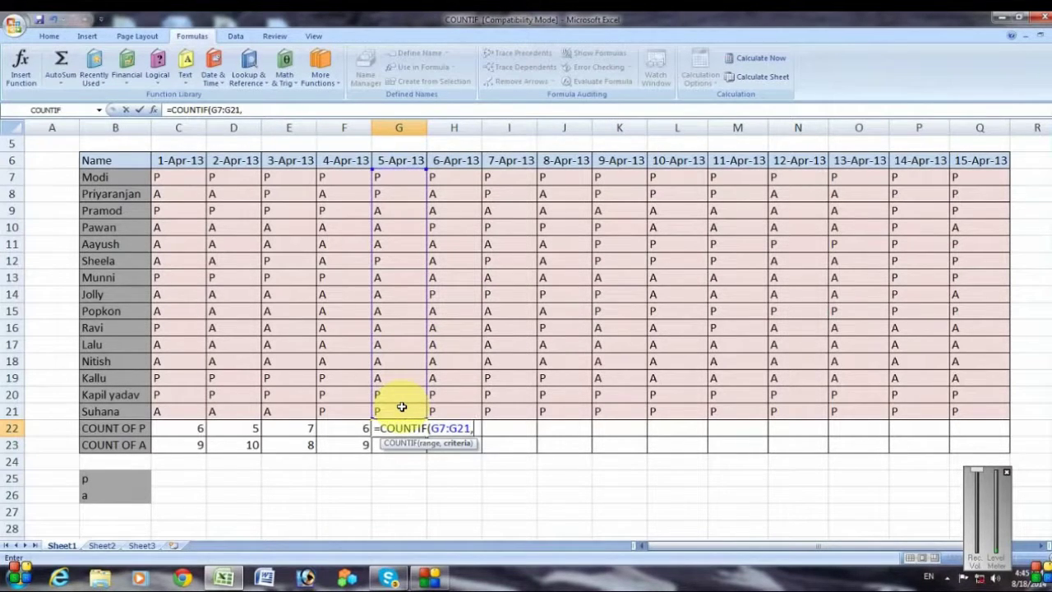
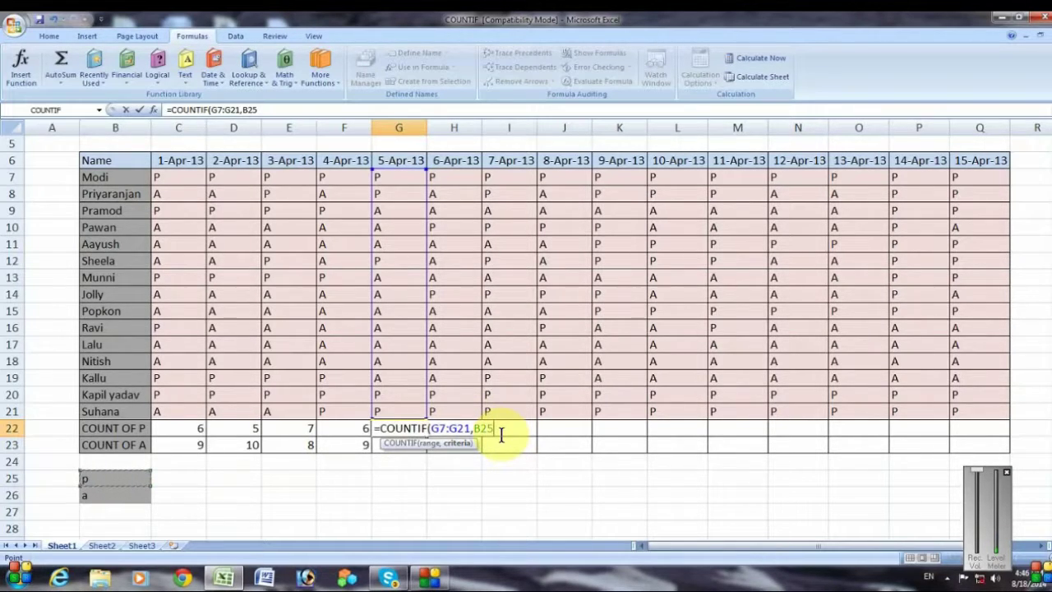
# Complete =COUNTIF(G7:G21,B25) in G22 so 5-Apr-13 shows 5 present
pyautogui.write(')')
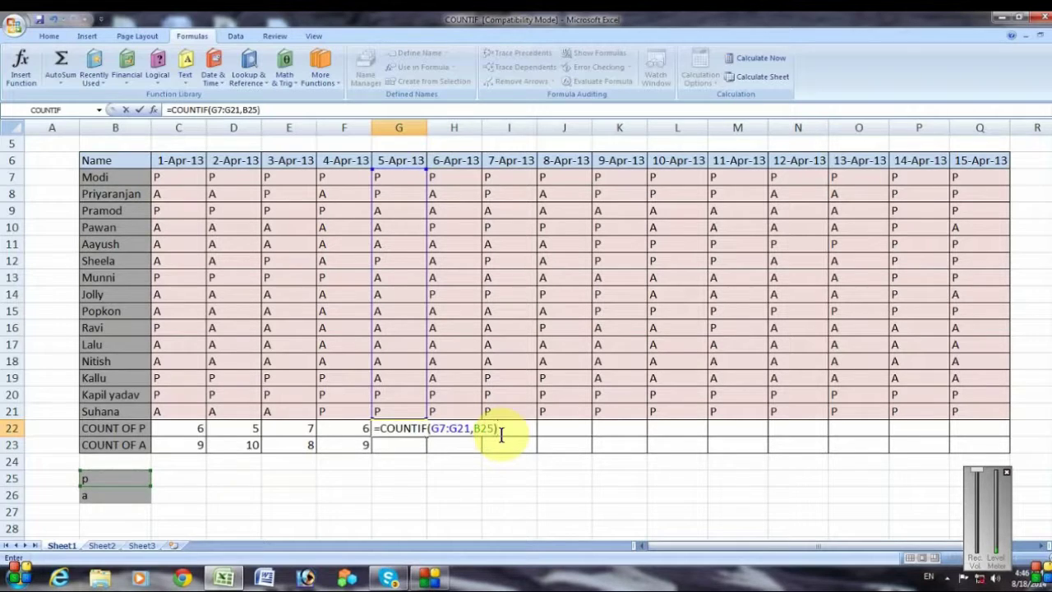
pyautogui.press('Return')
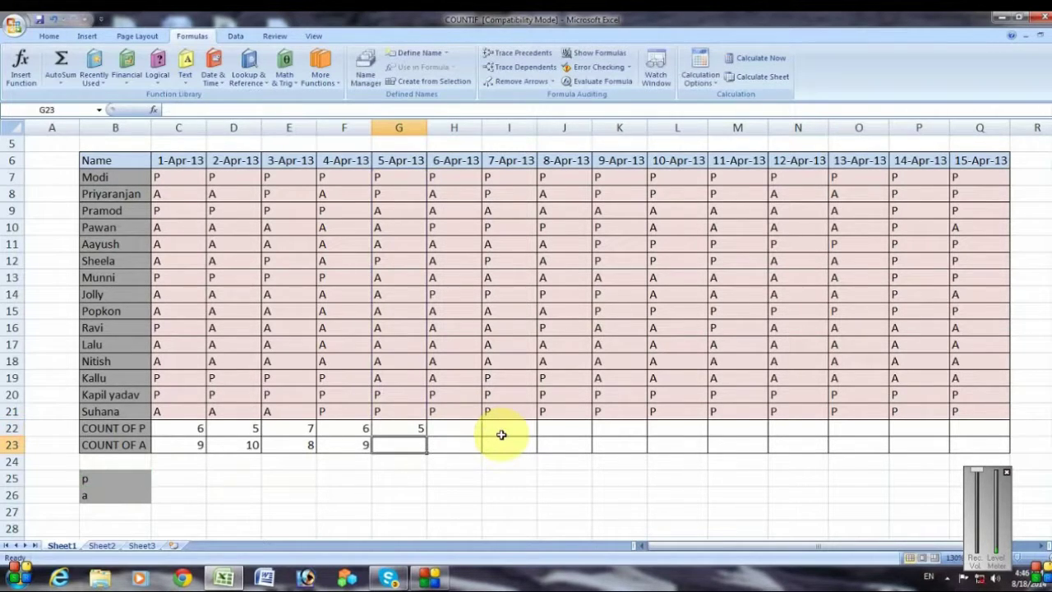
pyautogui.click(408, 427)
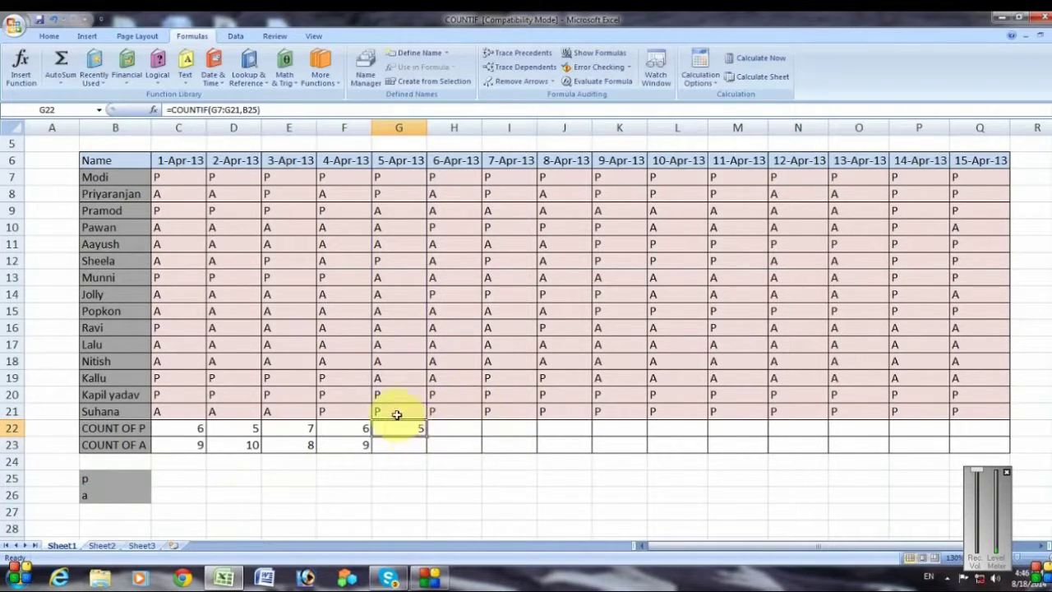
# Review the 5-Apr-13 entries against G22's formula, then start a function in G23
pyautogui.click(401, 178)
pyautogui.click(402, 195)
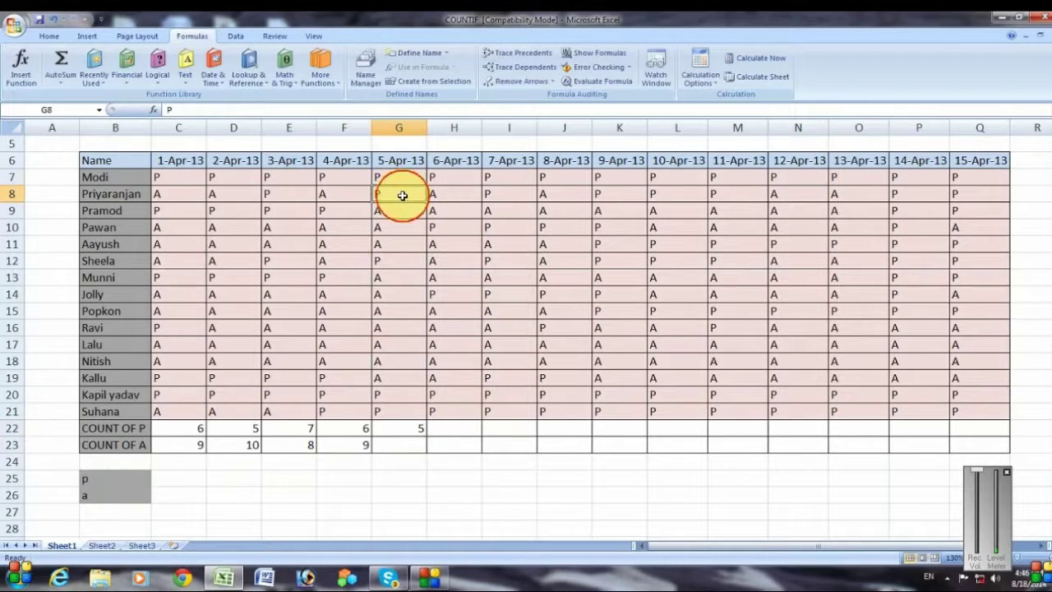
pyautogui.click(394, 261)
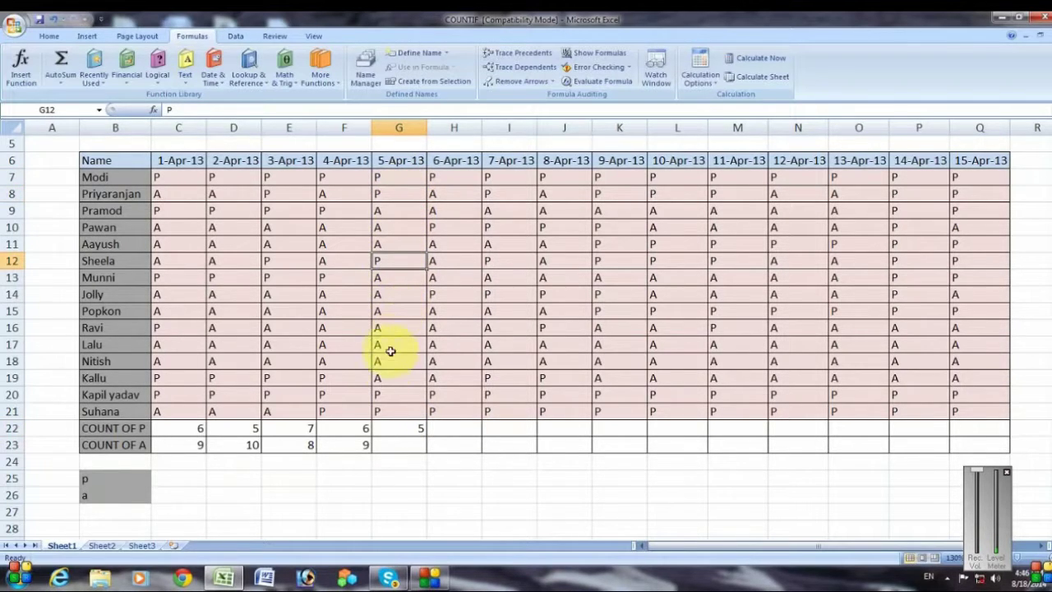
pyautogui.click(394, 410)
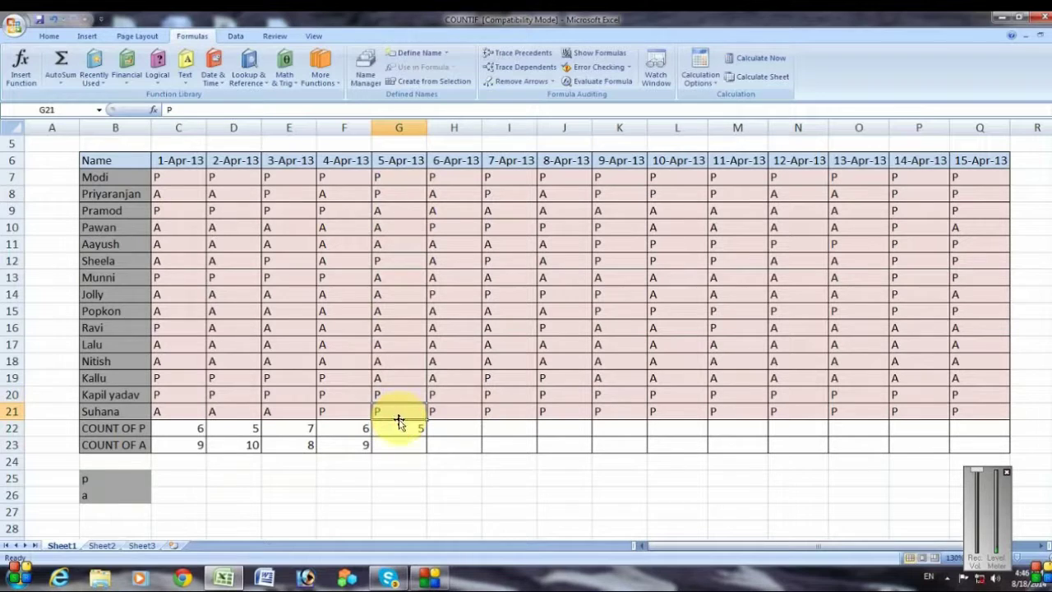
pyautogui.click(400, 429)
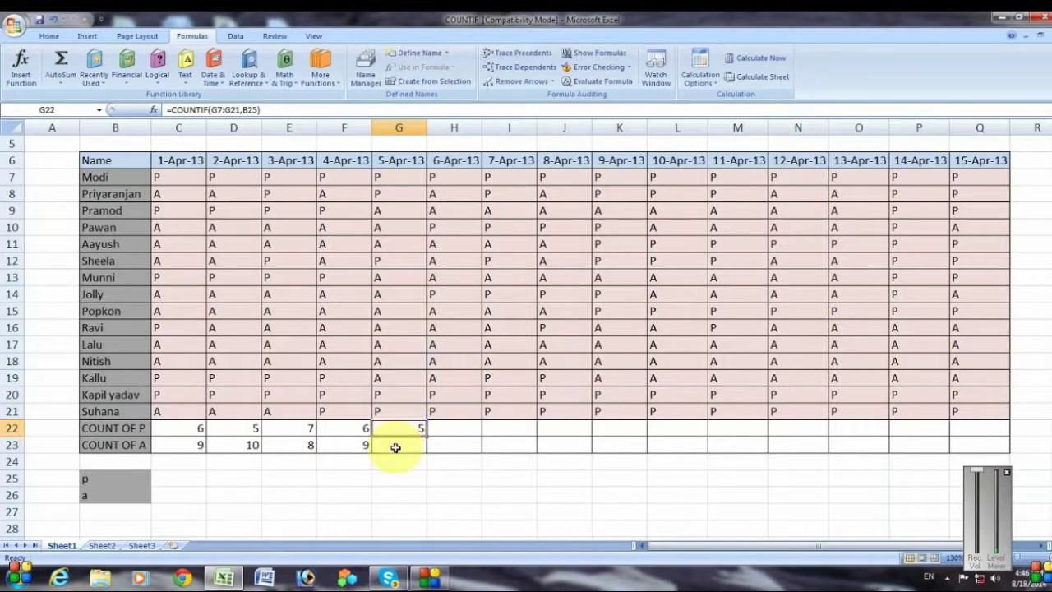
pyautogui.click(390, 444)
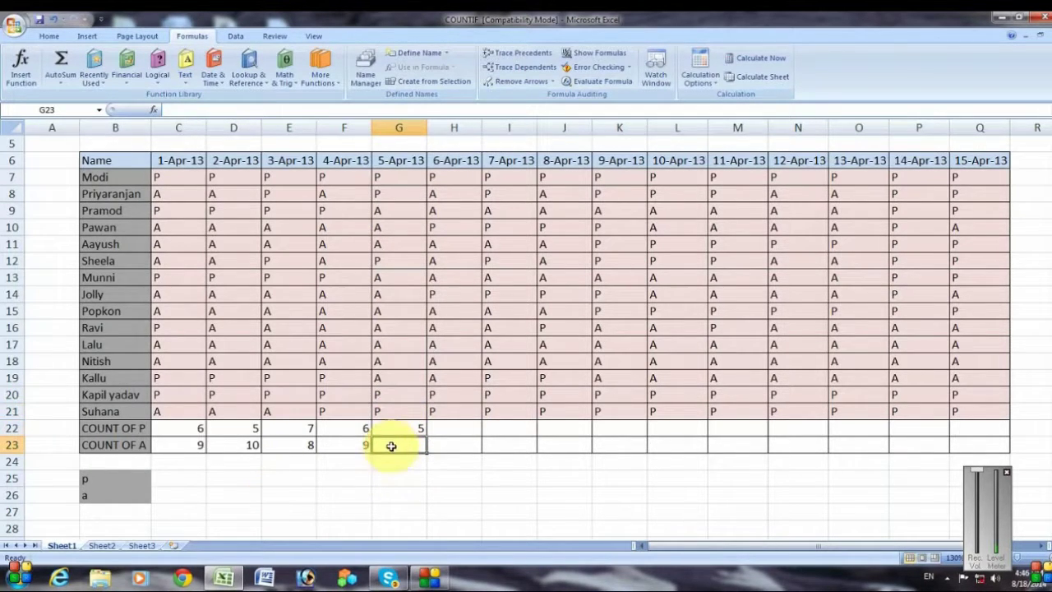
pyautogui.click(23, 67)
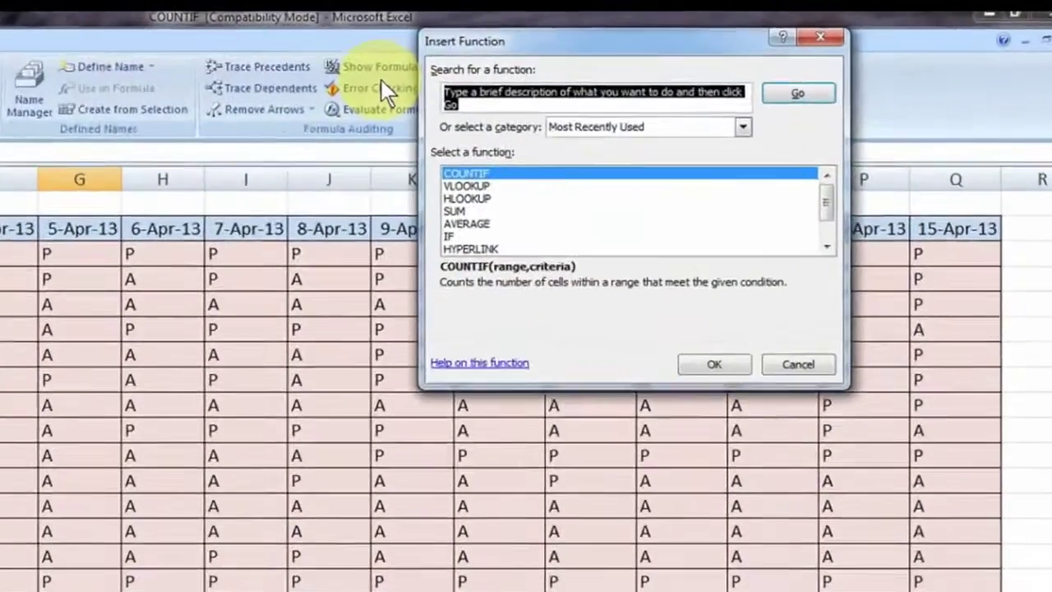
# Build =COUNTIF(G7:G21,B26) in G23 through Insert Function, giving 10 absent for 5-Apr-13
pyautogui.write('count')
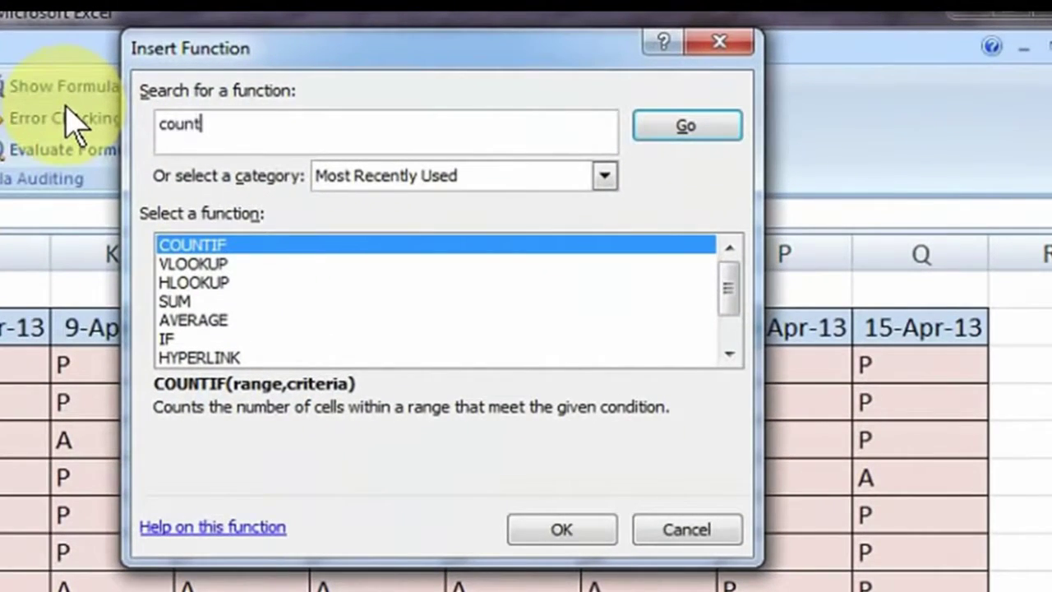
pyautogui.write('if')
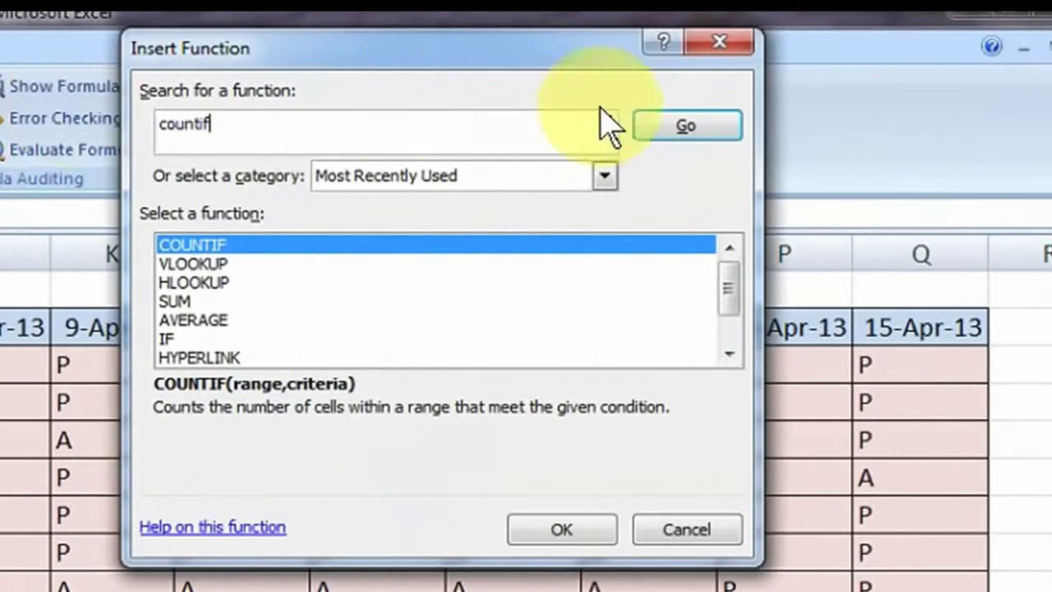
pyautogui.click(663, 128)
pyautogui.click(552, 533)
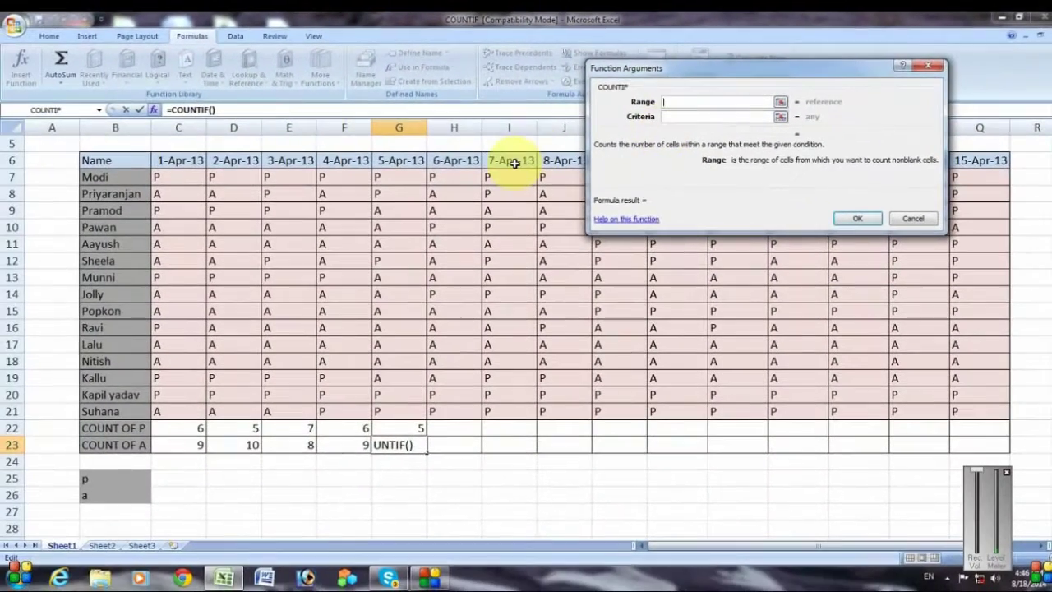
pyautogui.moveTo(402, 177); pyautogui.dragTo(384, 409)
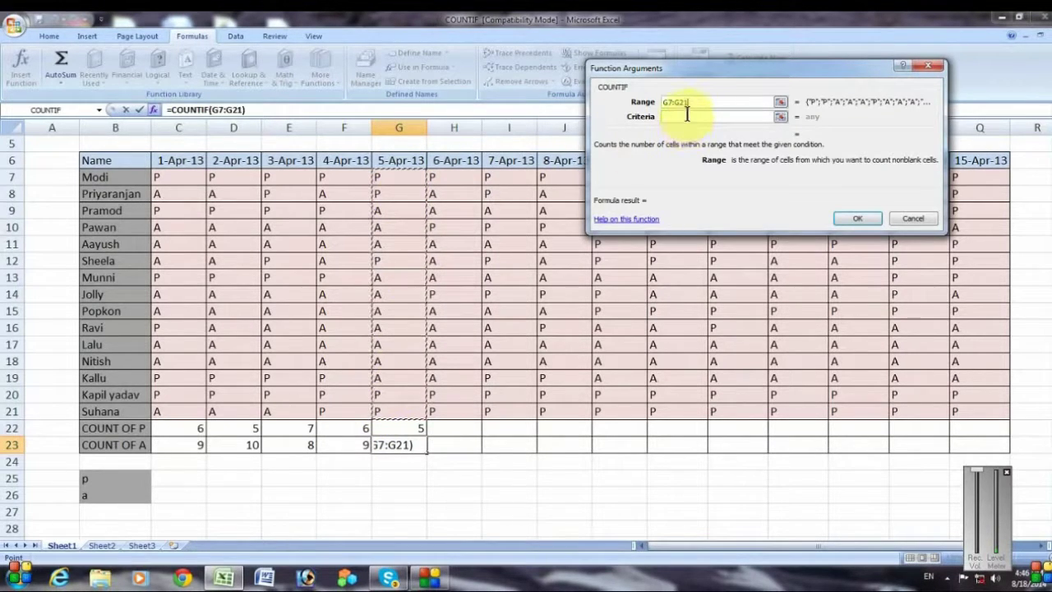
pyautogui.click(689, 116)
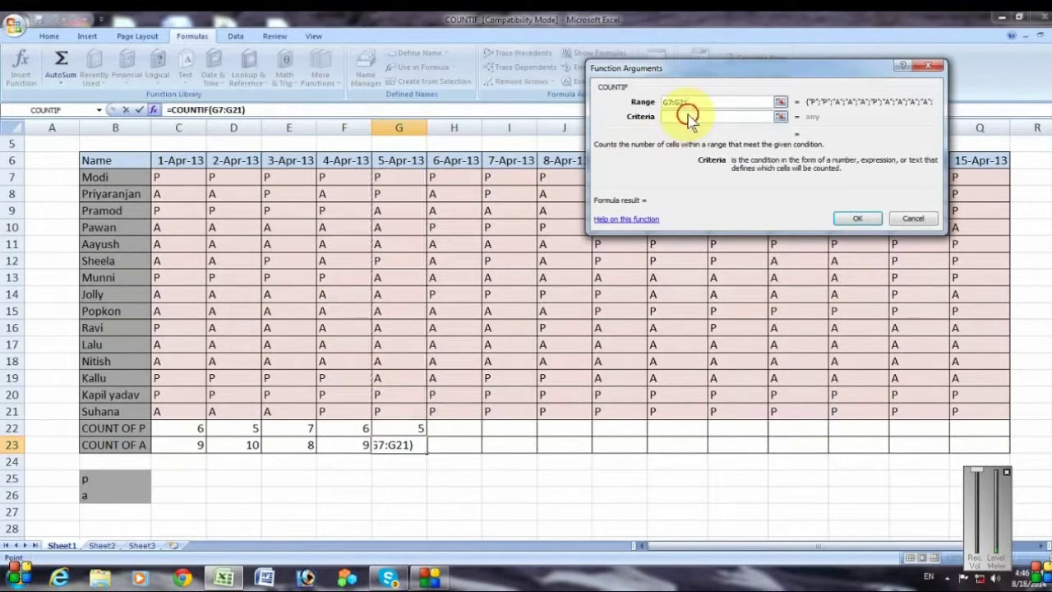
pyautogui.click(99, 498)
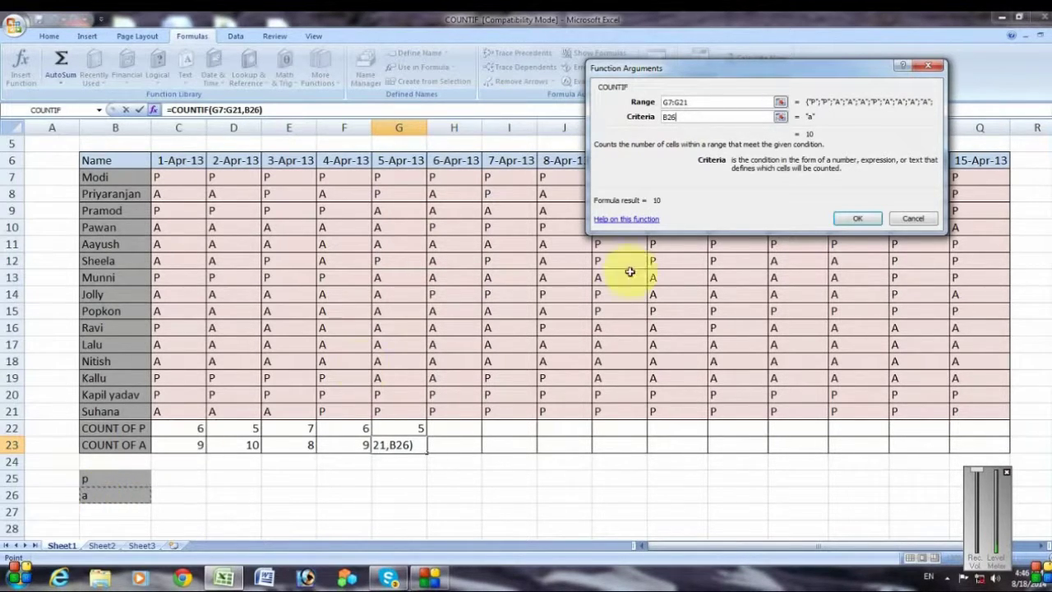
pyautogui.click(863, 218)
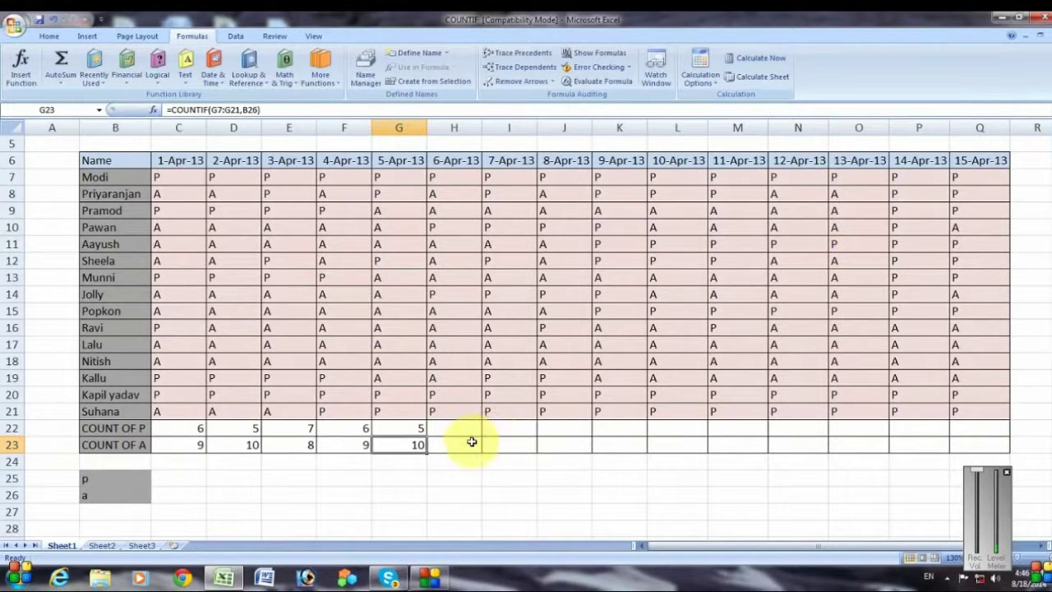
pyautogui.hotkey('ctrl', 'Up')
pyautogui.press('Down')
pyautogui.press('Down')
pyautogui.press('Down')
pyautogui.press('Down')
pyautogui.press('Down')
pyautogui.press('Down')
pyautogui.press('Down')
pyautogui.press('Down')
pyautogui.press('Down')
pyautogui.press('Down')
pyautogui.press('Down')
pyautogui.press('Down')
pyautogui.press('Down')
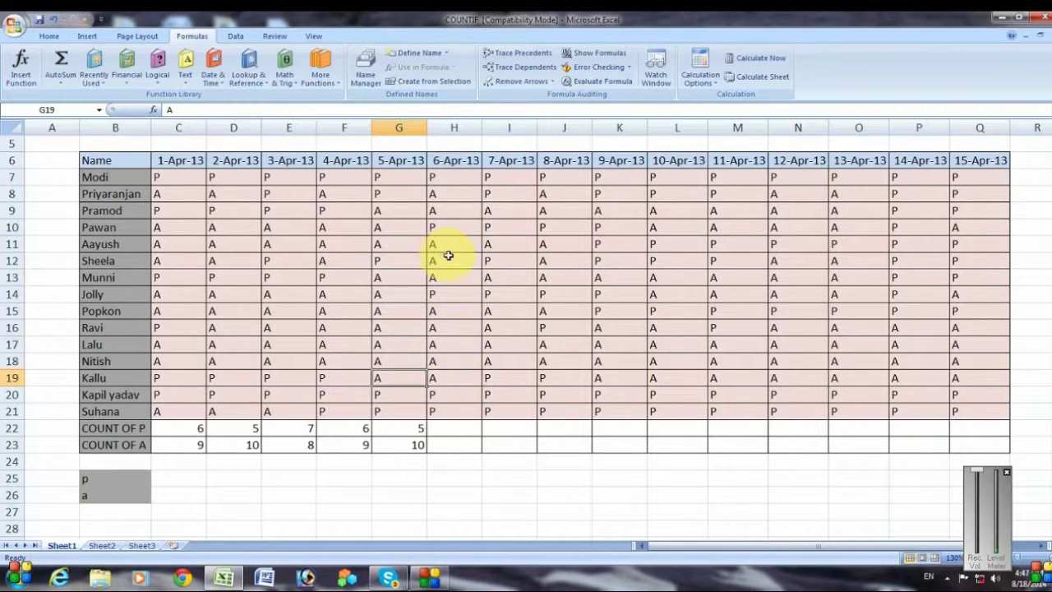
# Fill the G22:G23 count formulas right through column J and check the copies in H22 and J22
pyautogui.scroll(-1, 453, 359)
pyautogui.moveTo(397, 375); pyautogui.dragTo(428, 404)
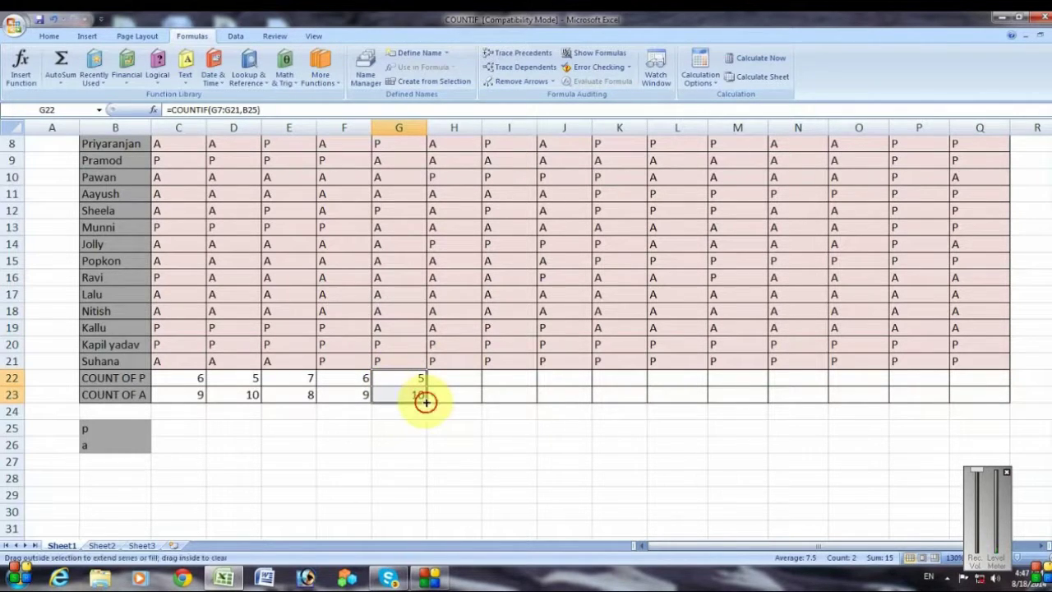
pyautogui.moveTo(425, 401); pyautogui.dragTo(585, 399)
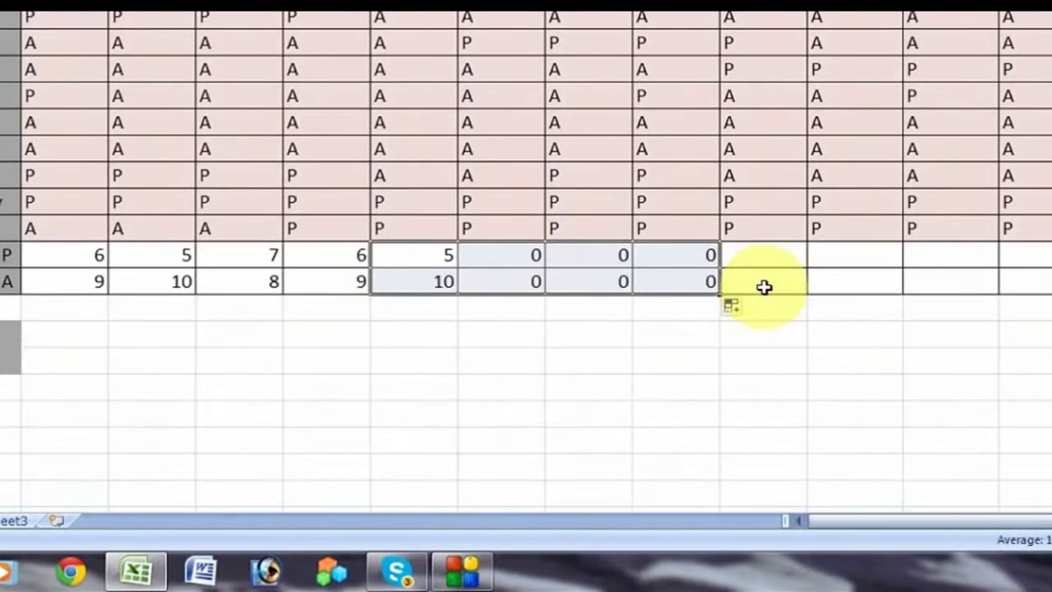
pyautogui.click(506, 305)
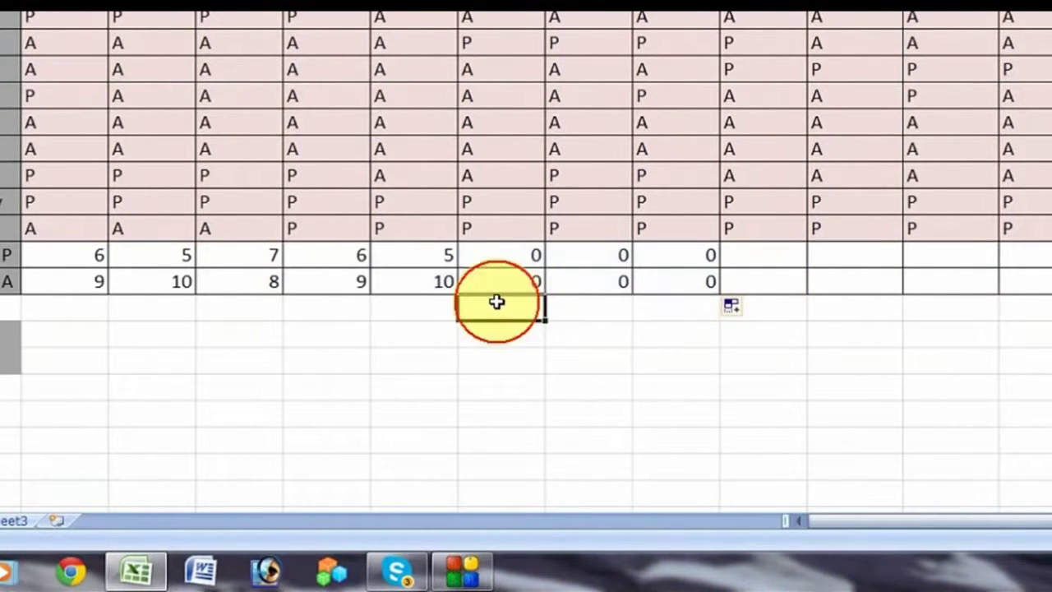
pyautogui.click(503, 258)
pyautogui.click(657, 255)
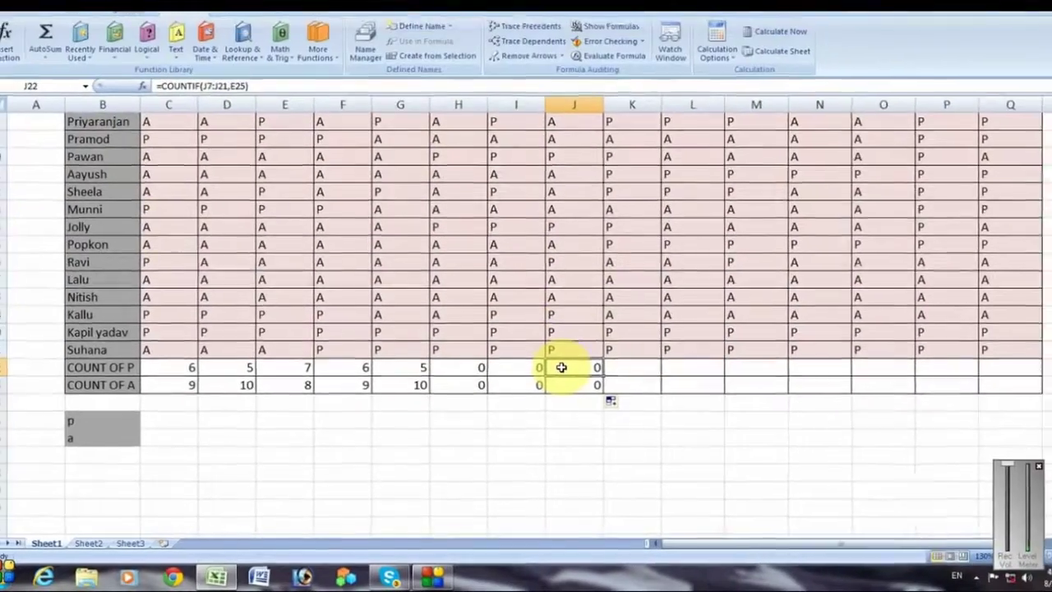
# Inspect the copied COUNTIF formulas in H22 and I22 without changing them
pyautogui.scroll(-3, 552, 377)
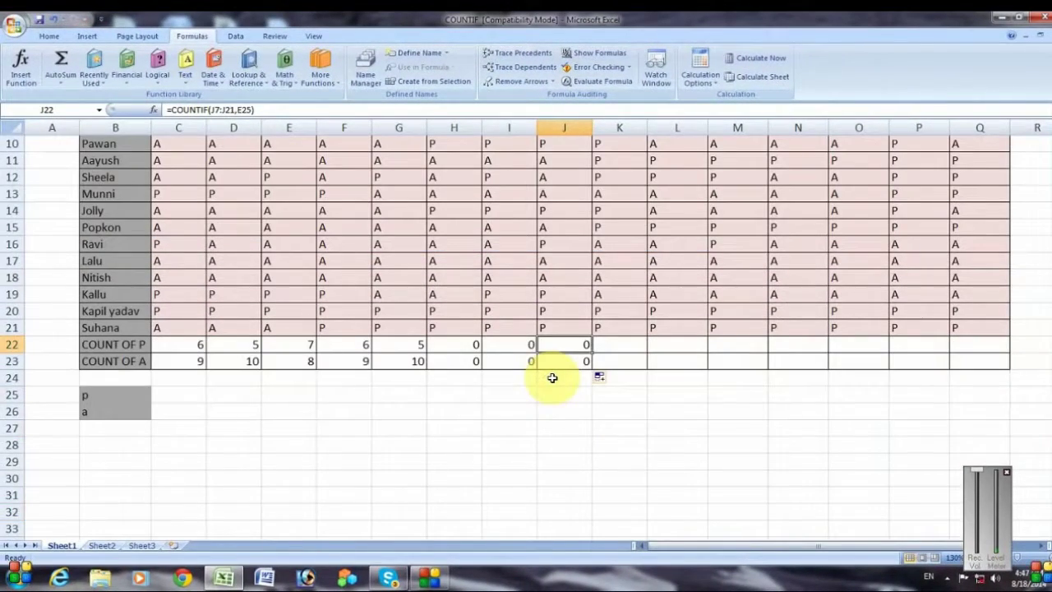
pyautogui.scroll(1, 552, 377)
pyautogui.scroll(1, 552, 377)
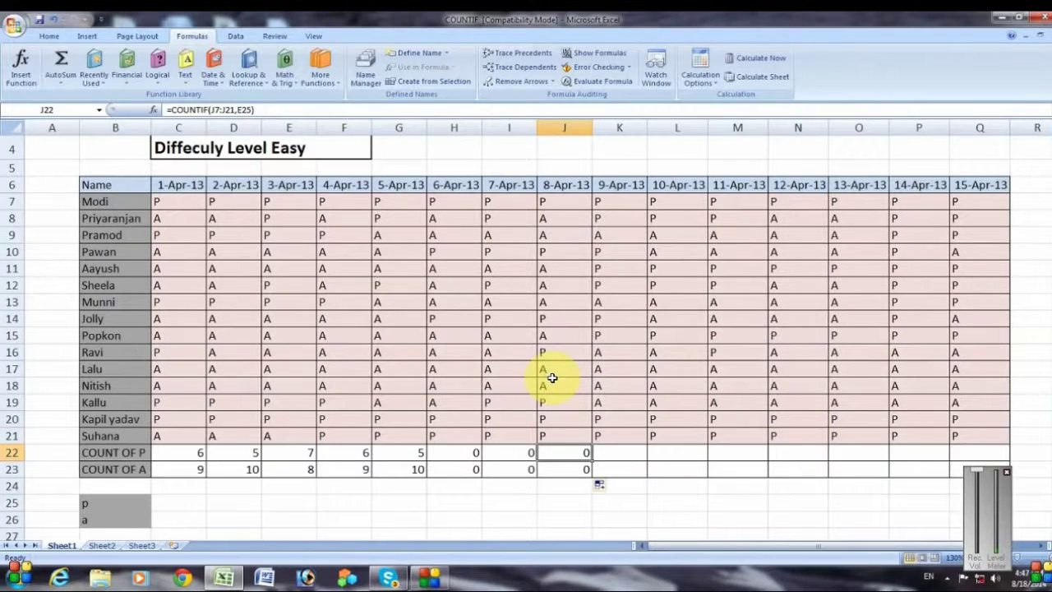
pyautogui.click(456, 450)
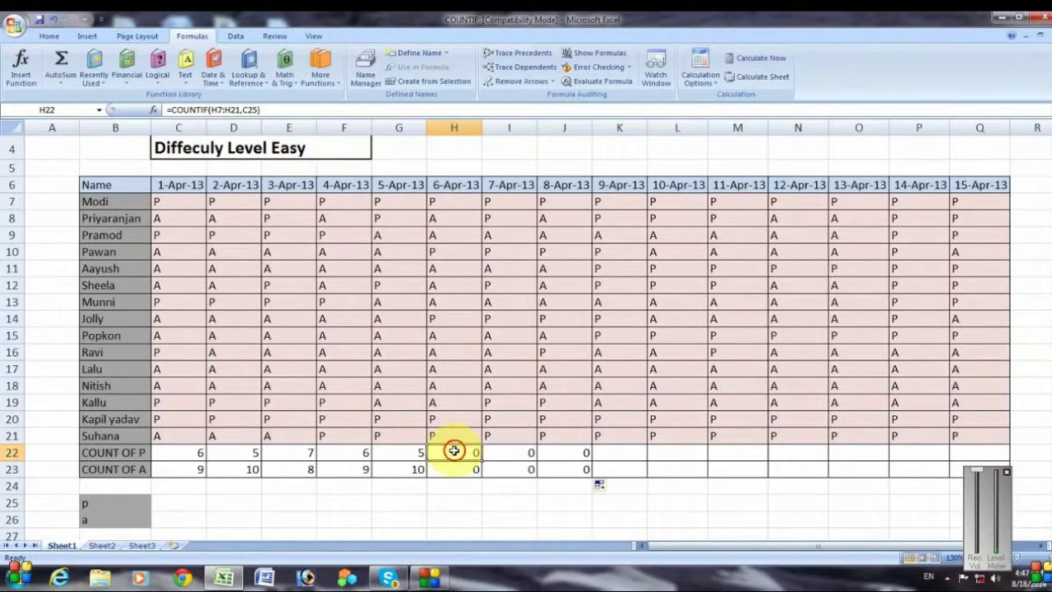
pyautogui.doubleClick(458, 449)
pyautogui.scroll(-1, 453, 450)
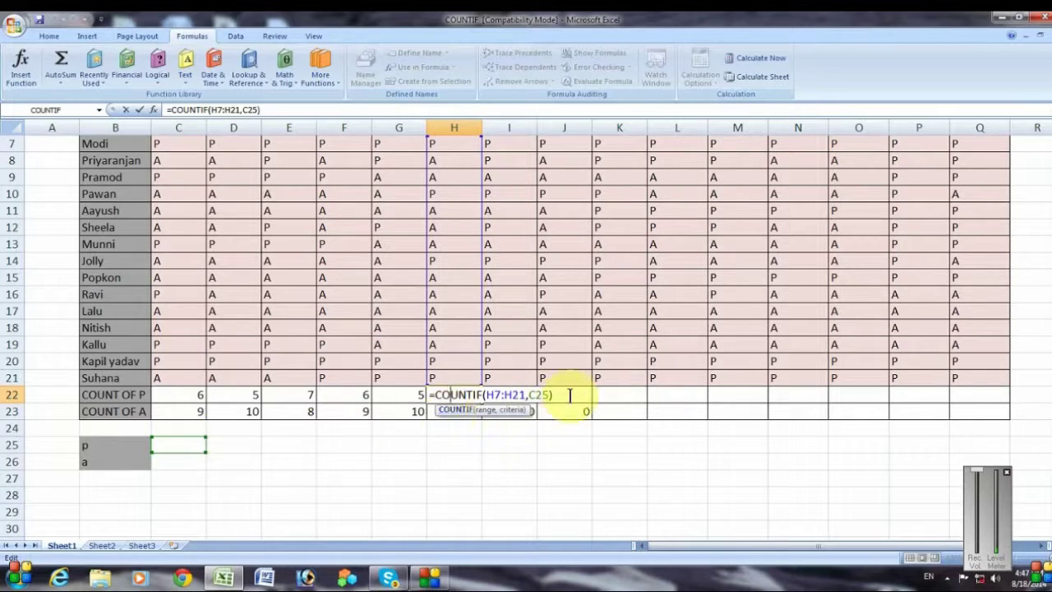
pyautogui.click(514, 413)
pyautogui.doubleClick(507, 395)
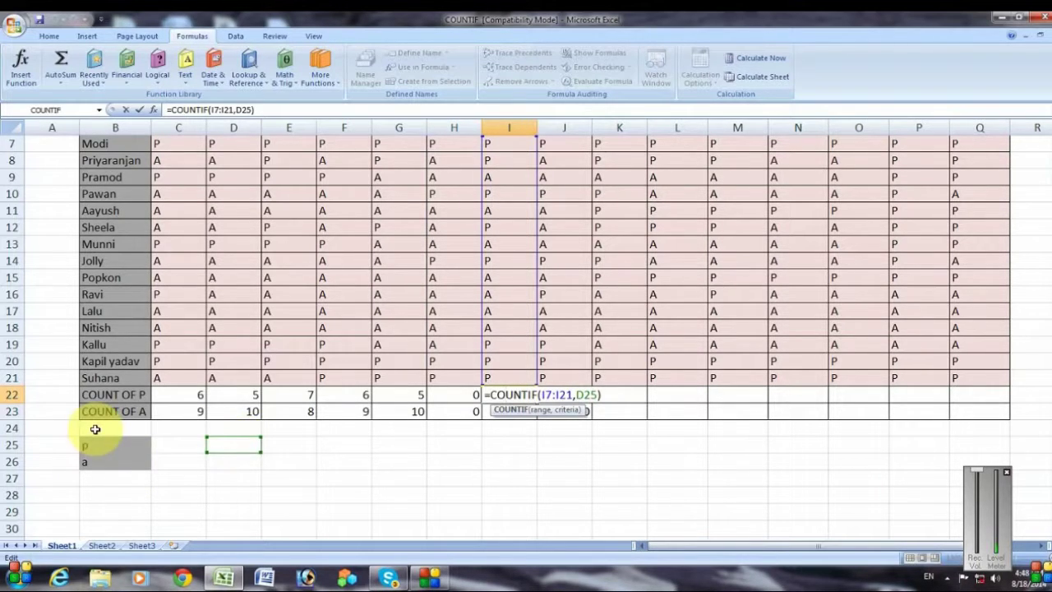
pyautogui.click(609, 395)
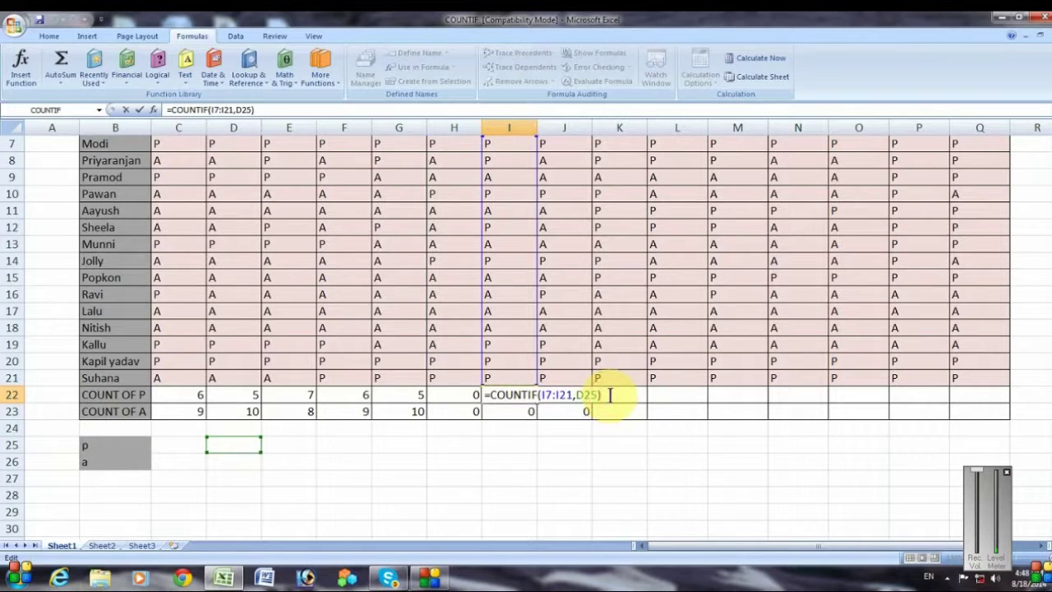
pyautogui.press('Return')
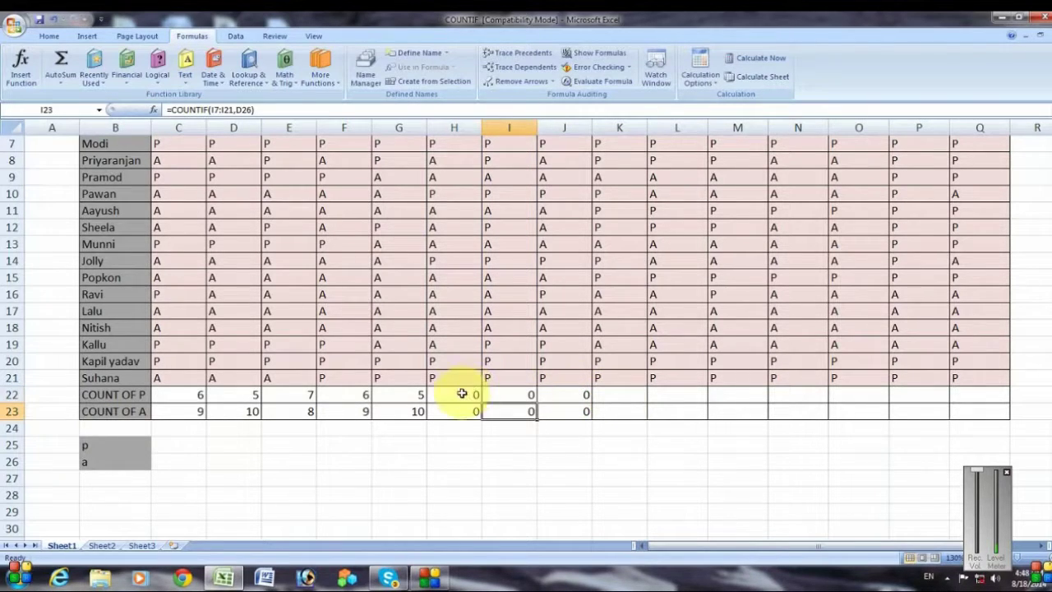
# Highlight H22's shifted C25 criteria reference, leaving the formula unchanged
pyautogui.doubleClick(462, 394)
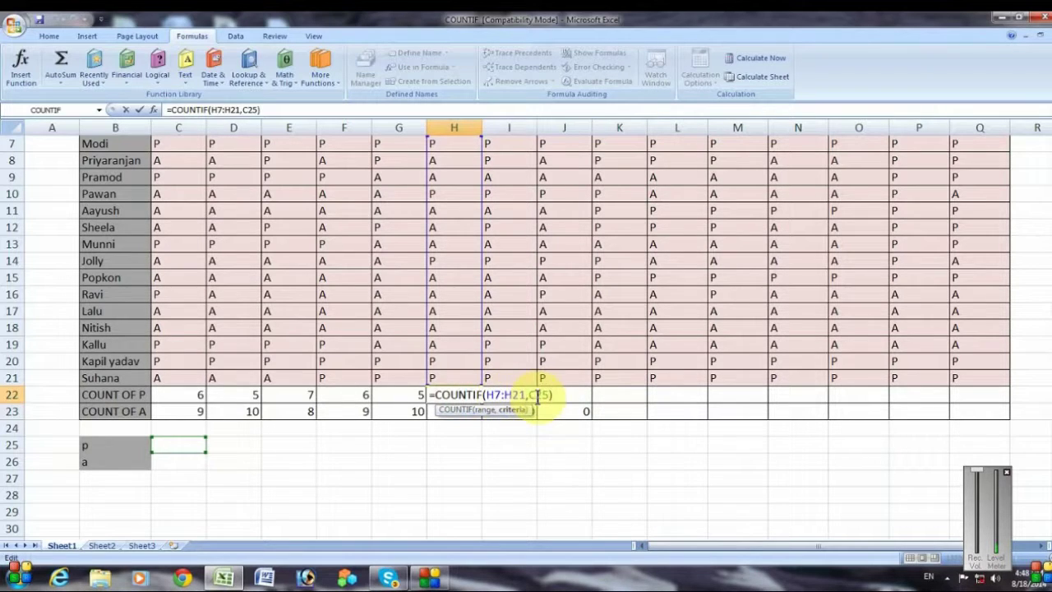
pyautogui.click(544, 395)
pyautogui.moveTo(543, 395); pyautogui.dragTo(530, 397)
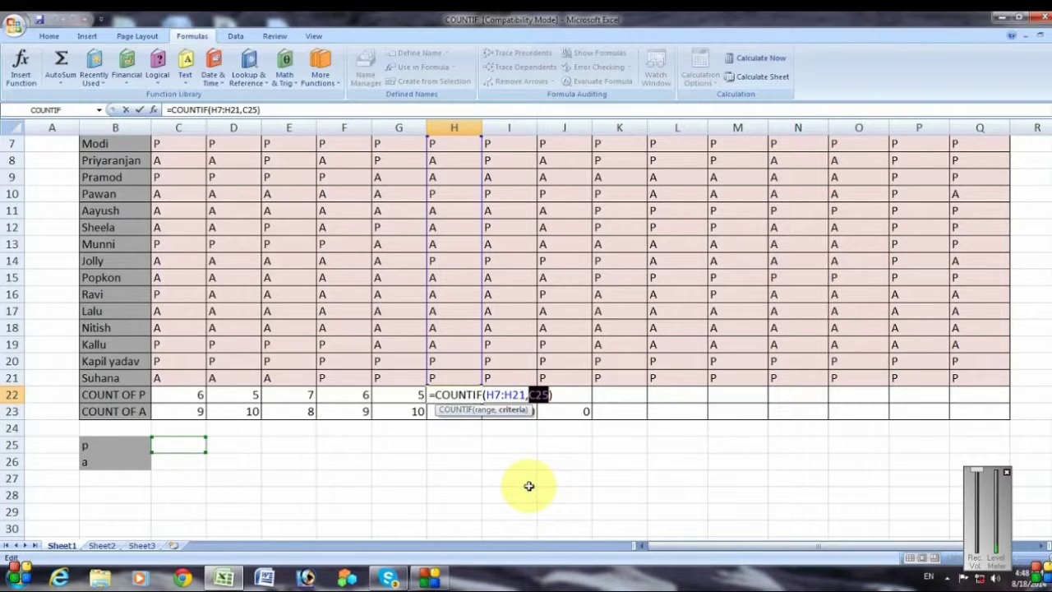
pyautogui.click(580, 400)
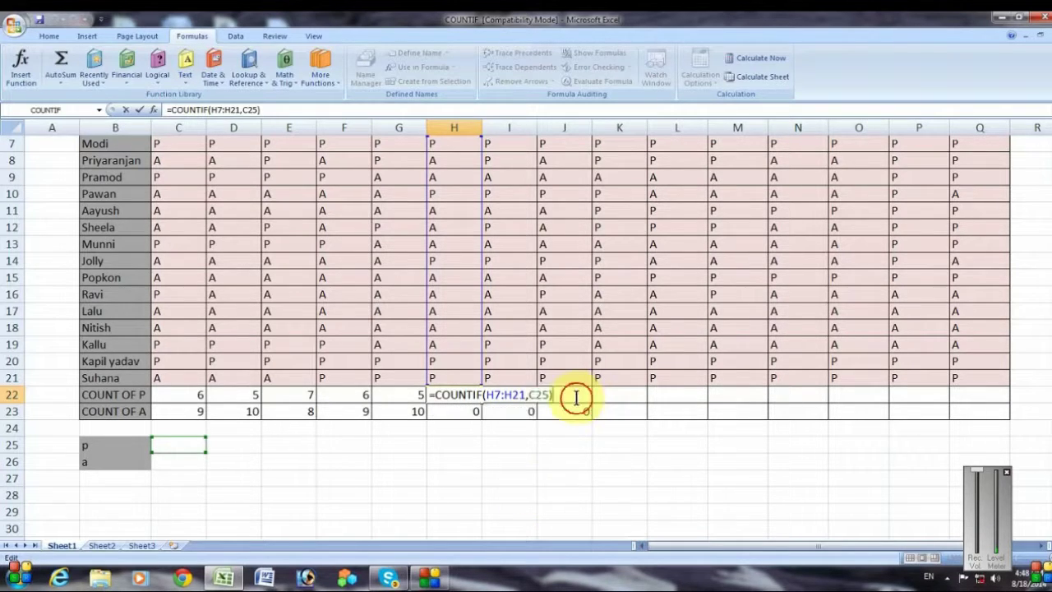
pyautogui.click(411, 393)
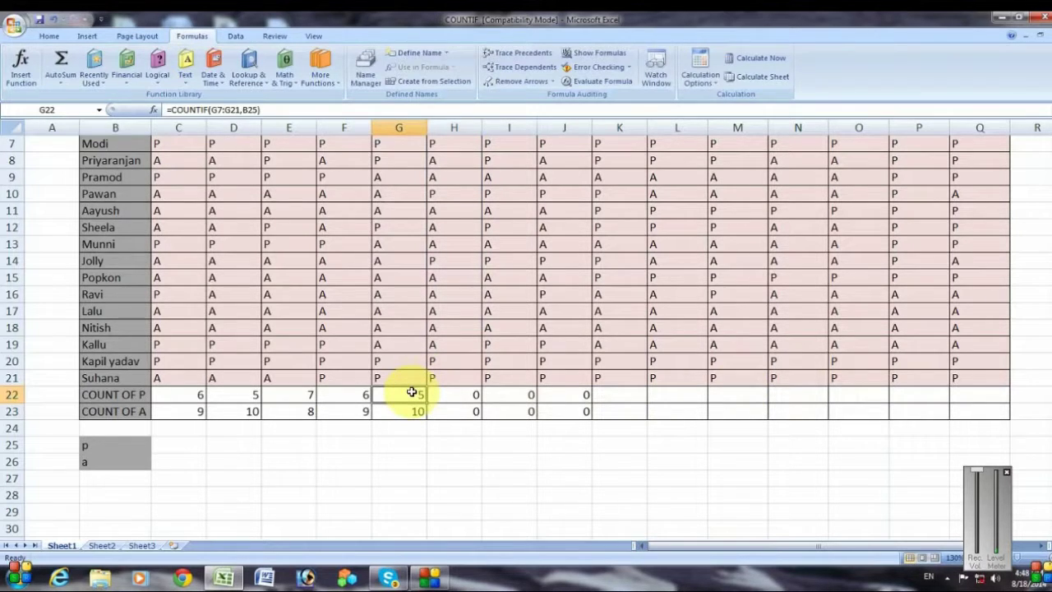
# Lock G22's criteria as $B$25 and fill it to J22, giving 5, 5, 8, 7 present
pyautogui.doubleClick(412, 393)
pyautogui.doubleClick(485, 394)
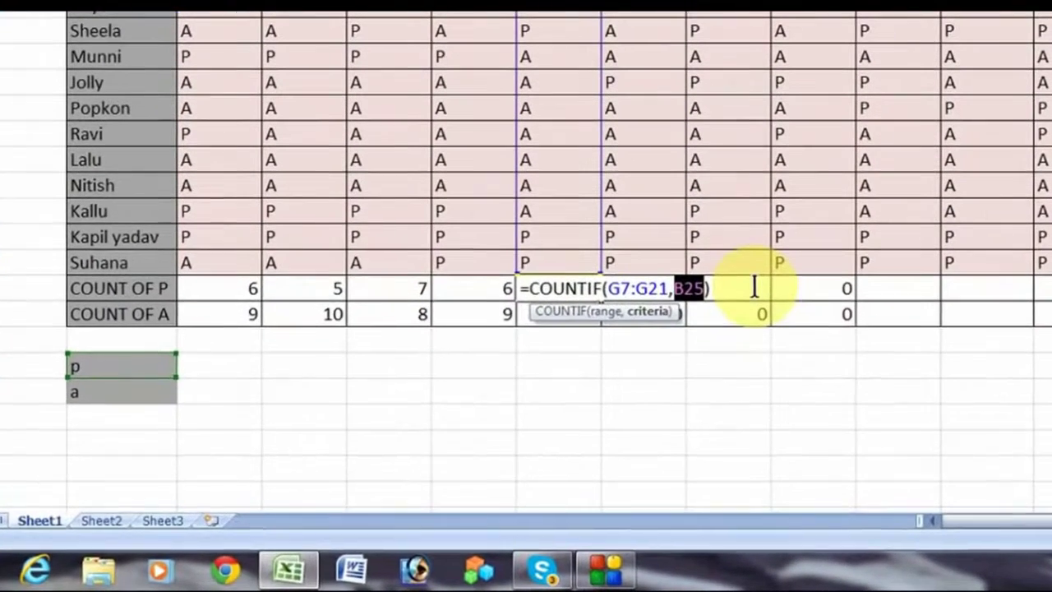
pyautogui.press('F4')
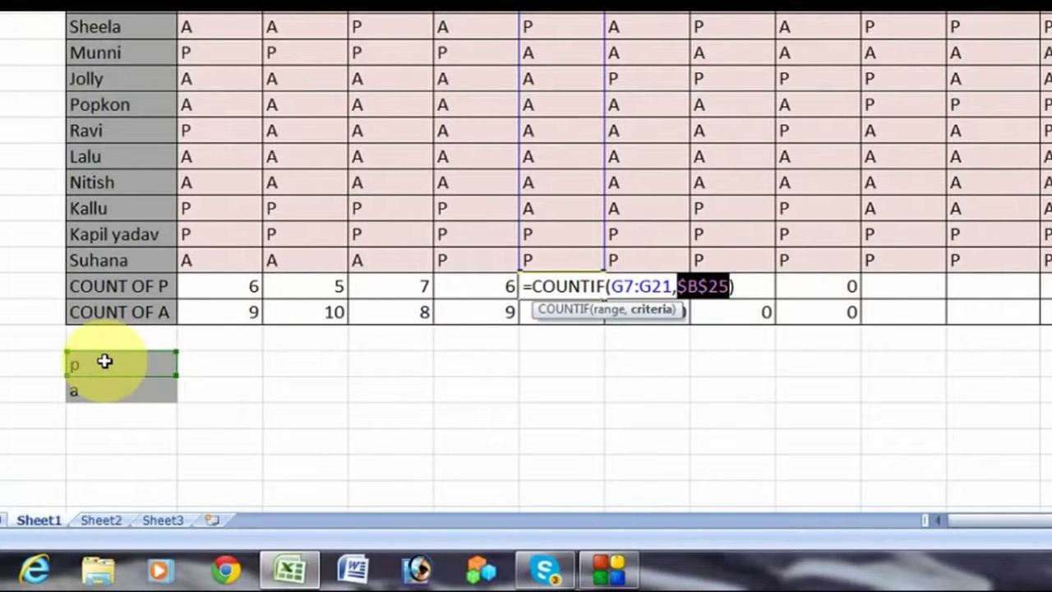
pyautogui.click(739, 286)
pyautogui.press('Return')
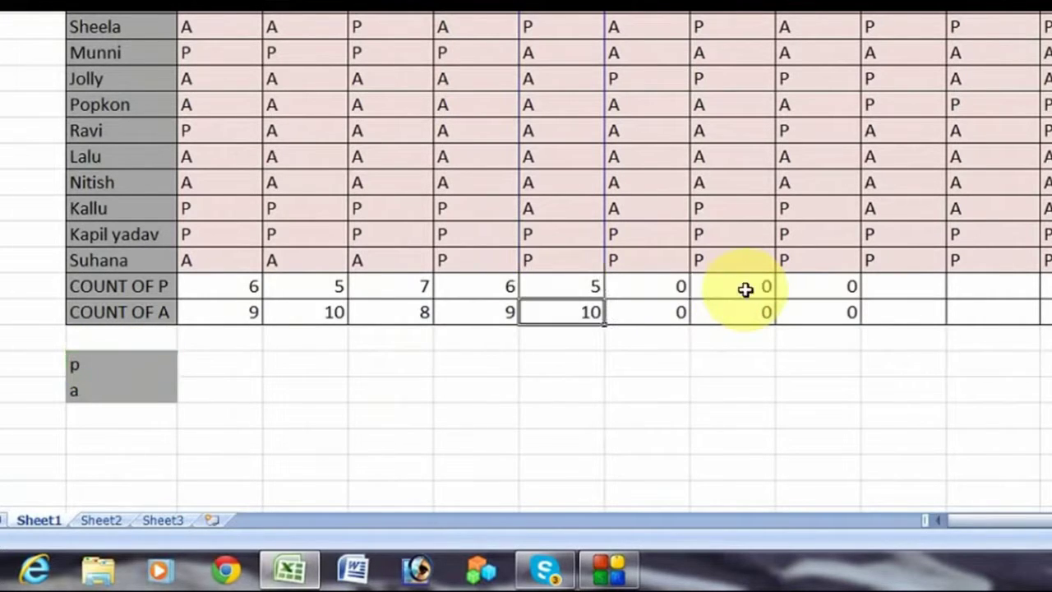
pyautogui.click(592, 285)
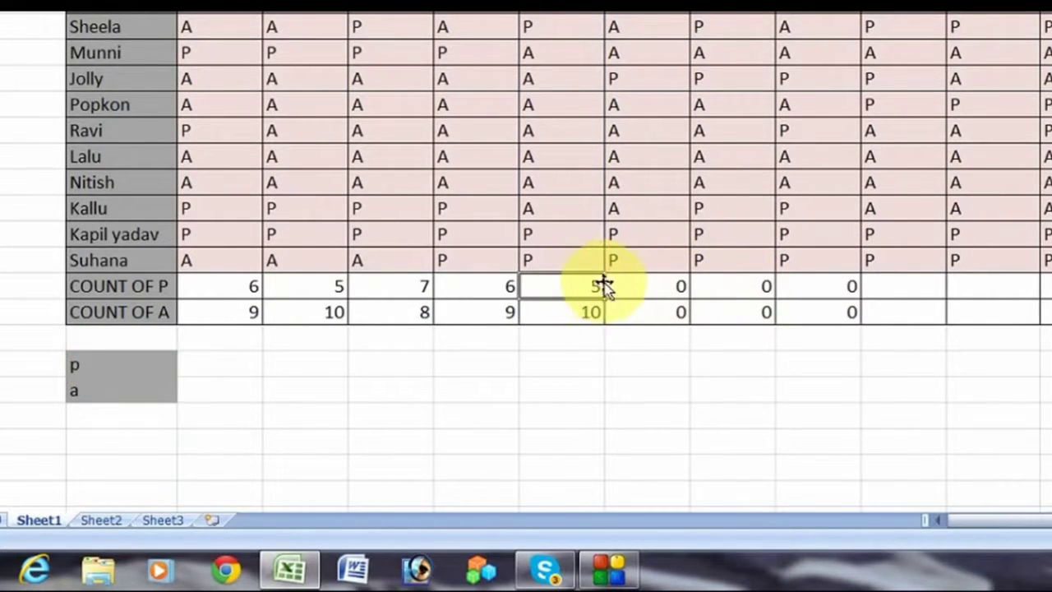
pyautogui.moveTo(604, 297); pyautogui.dragTo(838, 302)
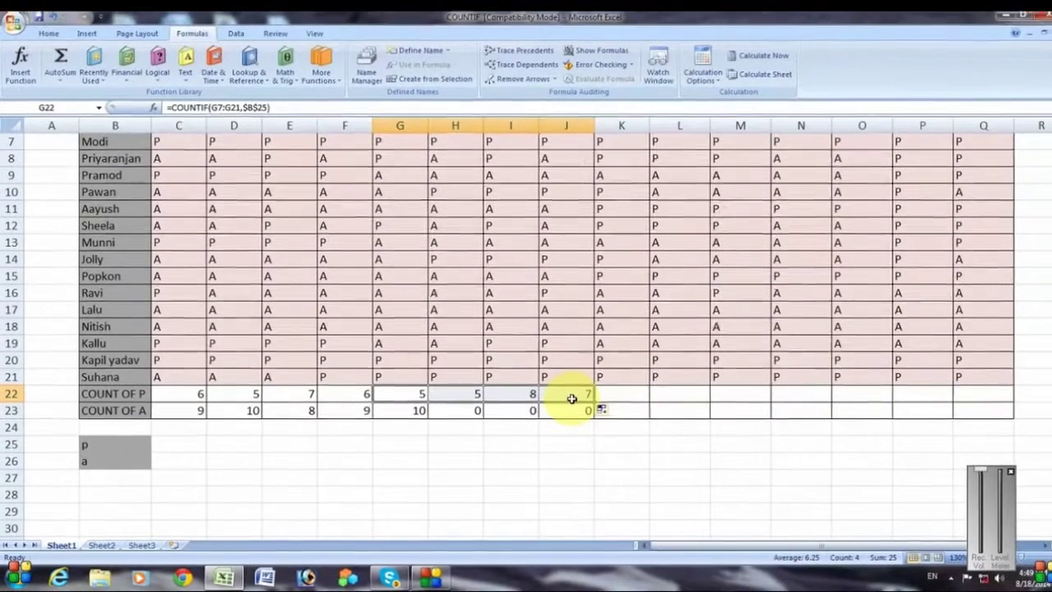
# Check the 8-Apr-13 attendance entries against the filled J22 count
pyautogui.click(821, 288)
pyautogui.scroll(2, 526, 378)
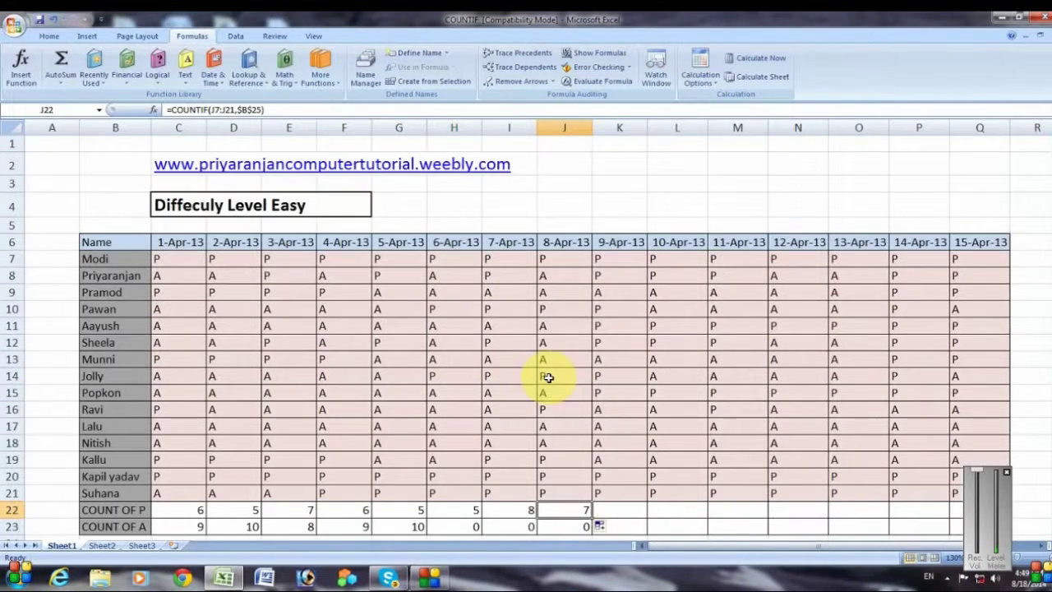
pyautogui.click(557, 258)
pyautogui.scroll(-1, 555, 254)
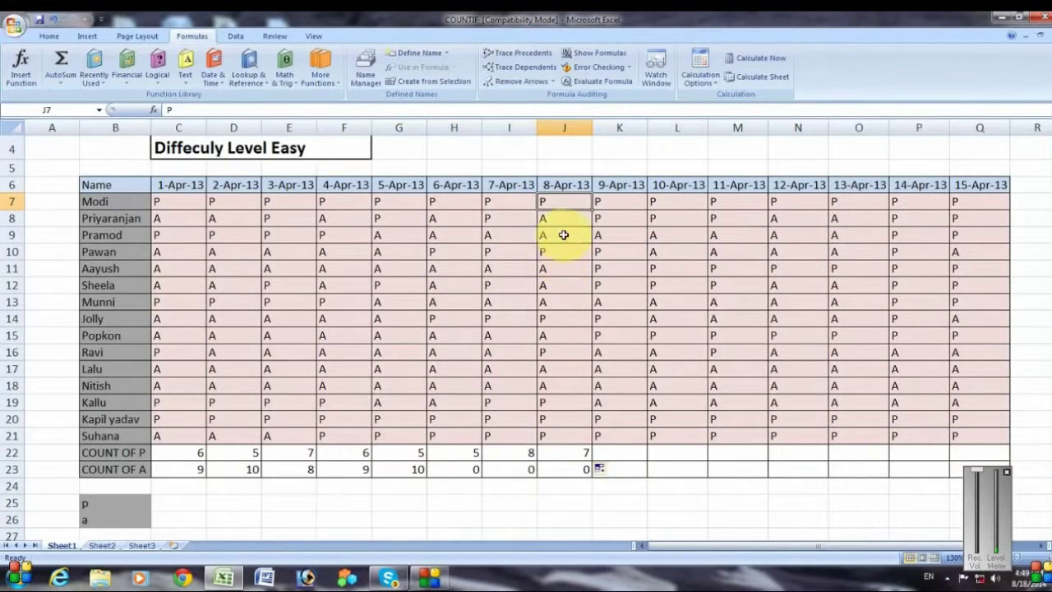
pyautogui.click(553, 252)
pyautogui.click(557, 357)
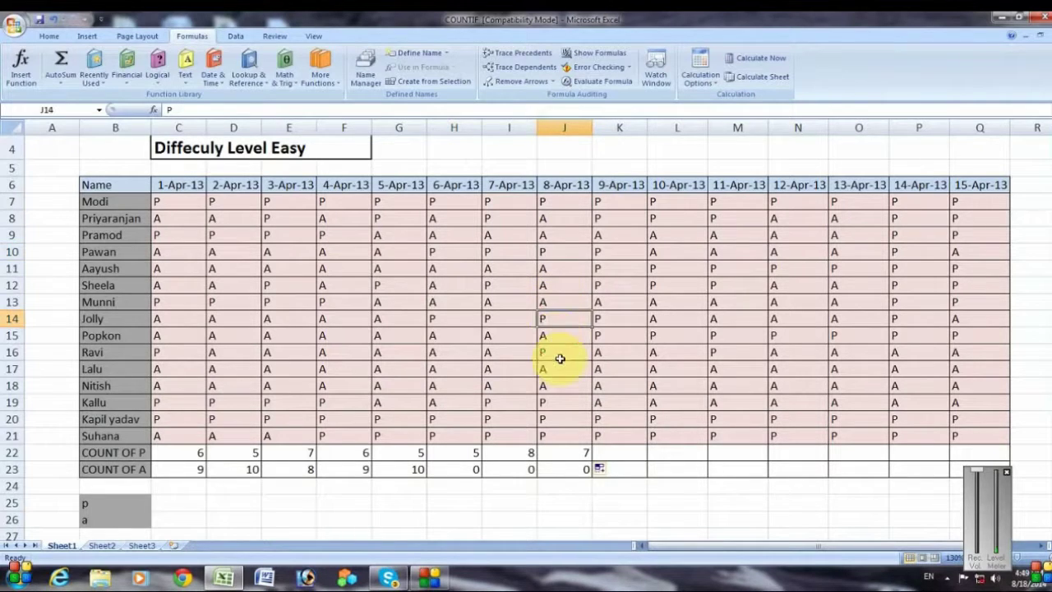
pyautogui.click(558, 436)
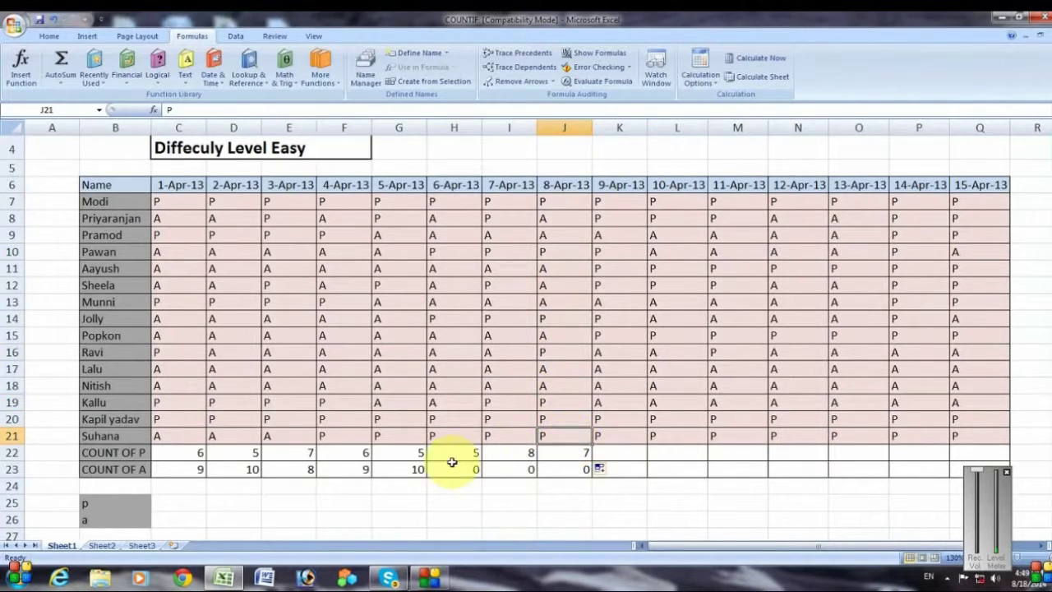
# Change G23's criteria reference to absolute $B$26, keeping its result at 10
pyautogui.click(405, 470)
pyautogui.doubleClick(404, 470)
pyautogui.click(493, 469)
pyautogui.moveTo(493, 470); pyautogui.dragTo(475, 469)
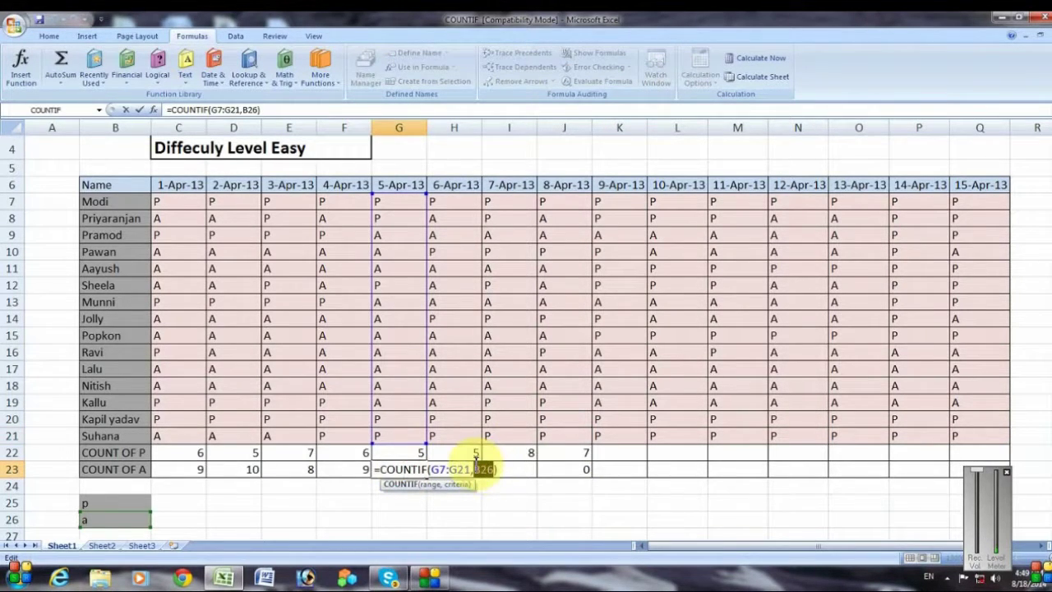
pyautogui.press('F4')
pyautogui.click(515, 469)
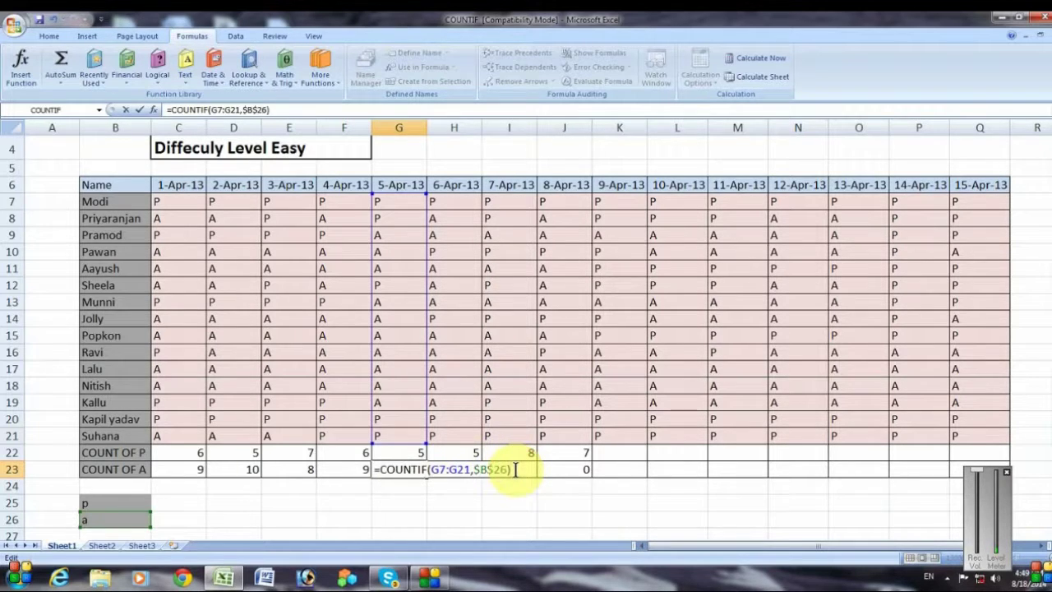
pyautogui.press('Return')
pyautogui.click(404, 471)
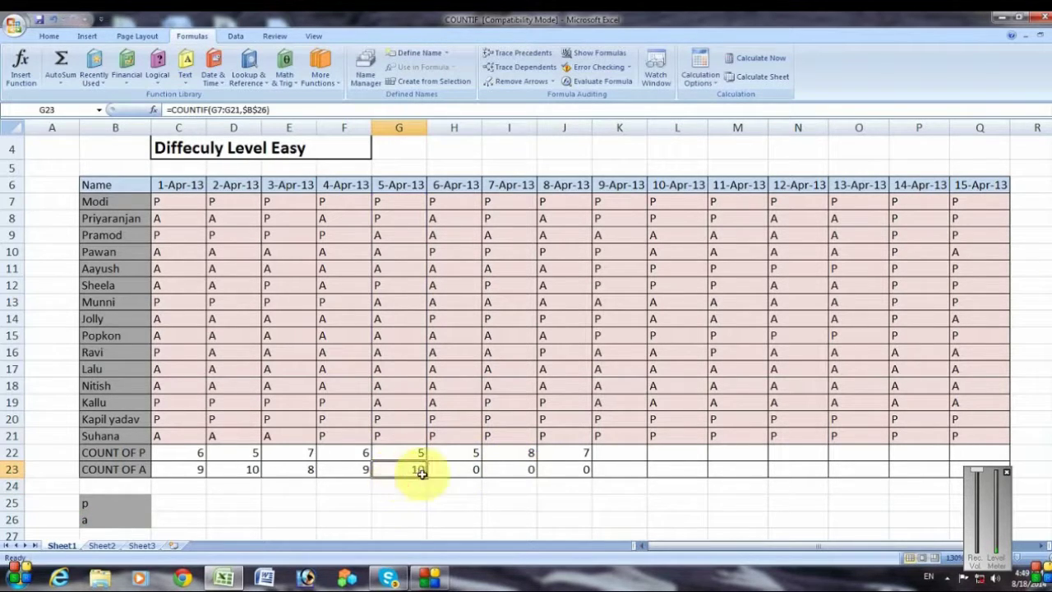
# Fill G23 across to J23 so absent counts read 10, 10, 7, 8, then review the table
pyautogui.moveTo(427, 475); pyautogui.dragTo(590, 471)
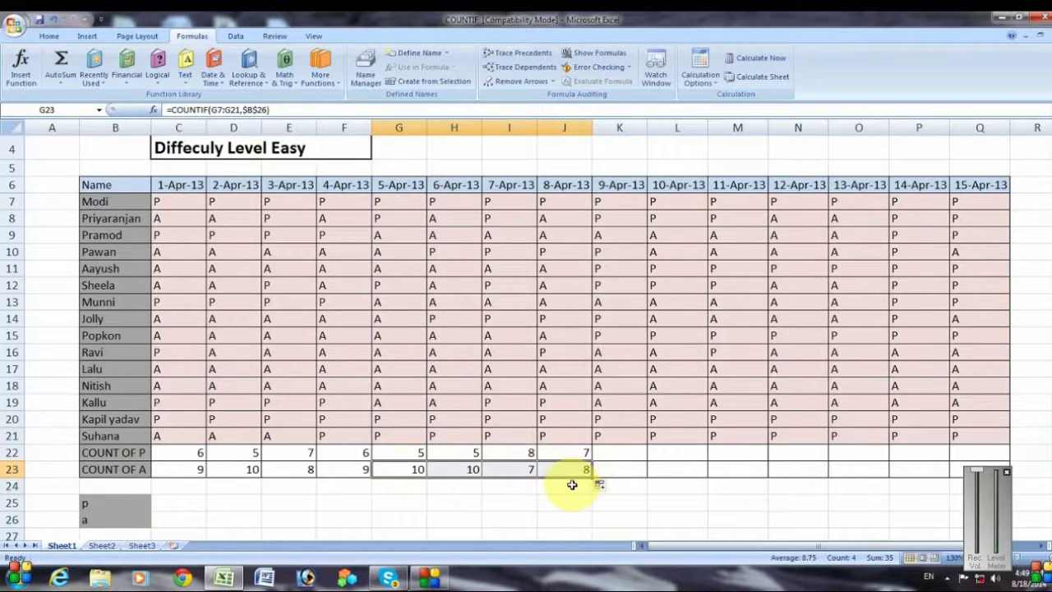
pyautogui.click(549, 485)
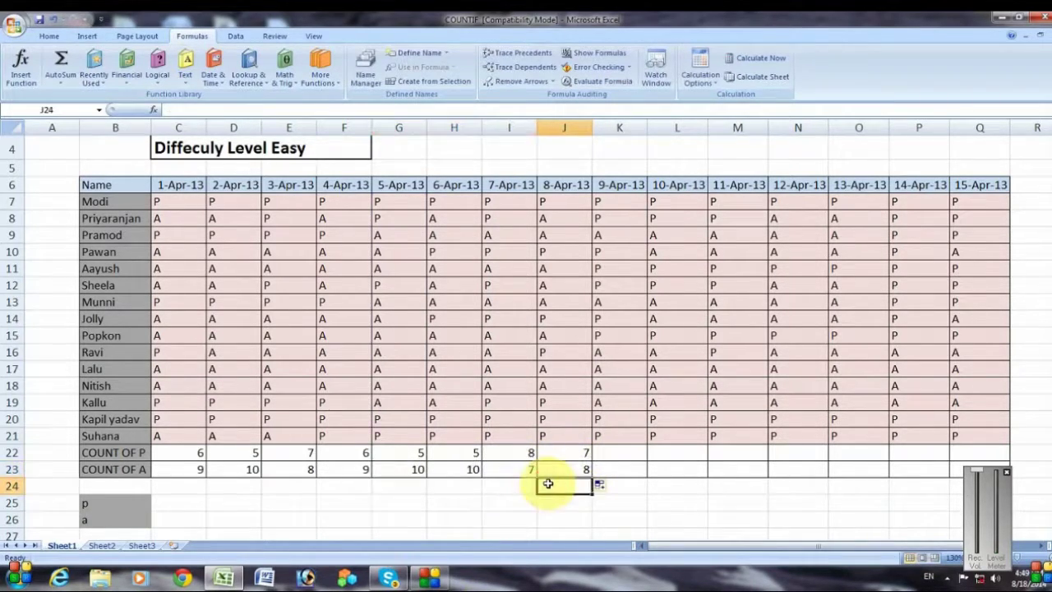
pyautogui.scroll(-2, 542, 481)
pyautogui.scroll(1, 538, 477)
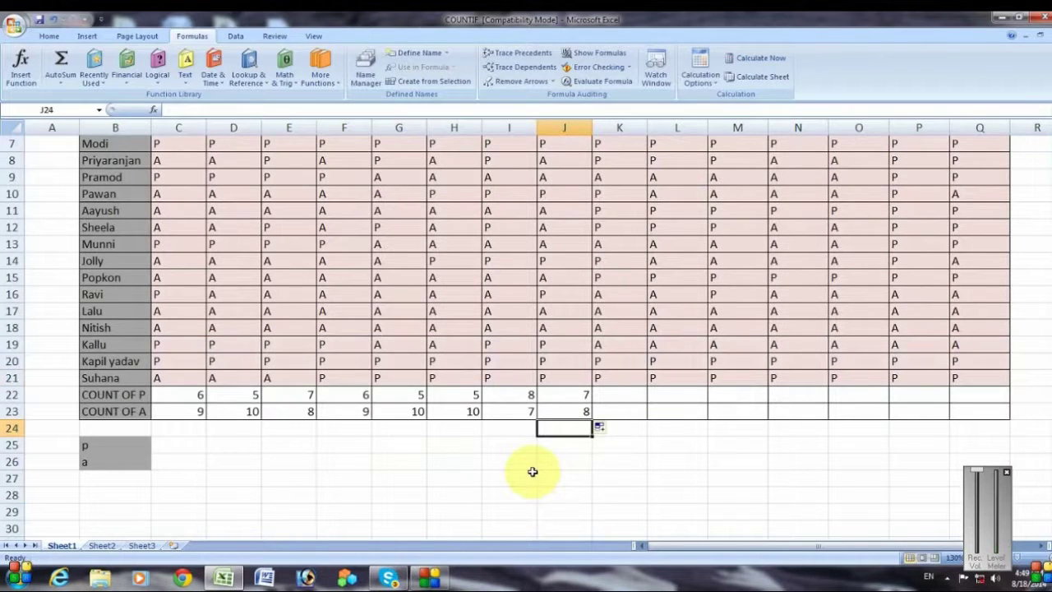
pyautogui.scroll(1, 518, 465)
pyautogui.scroll(1, 512, 456)
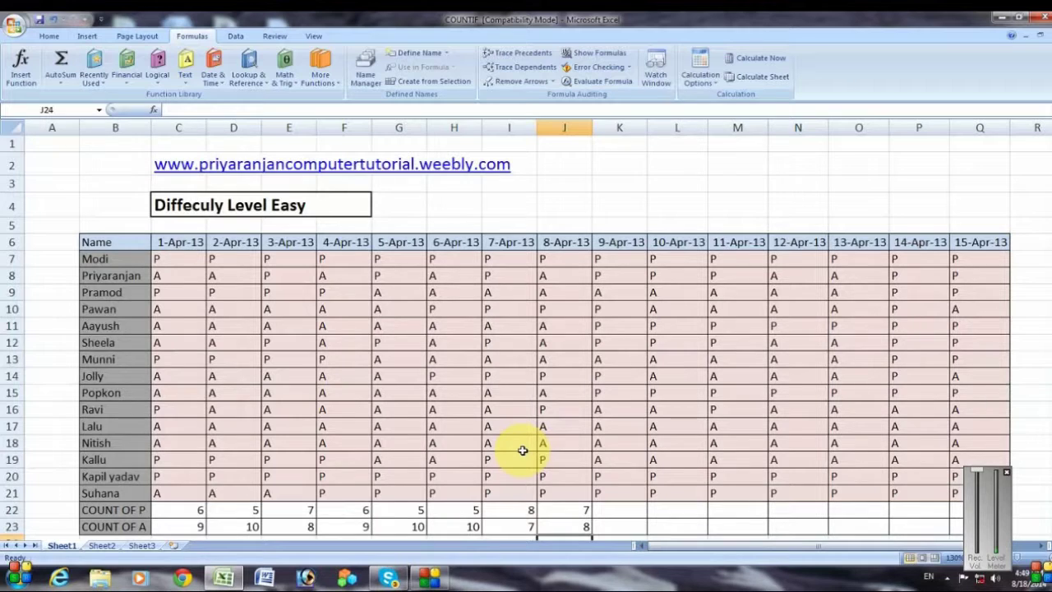
pyautogui.scroll(-1, 522, 451)
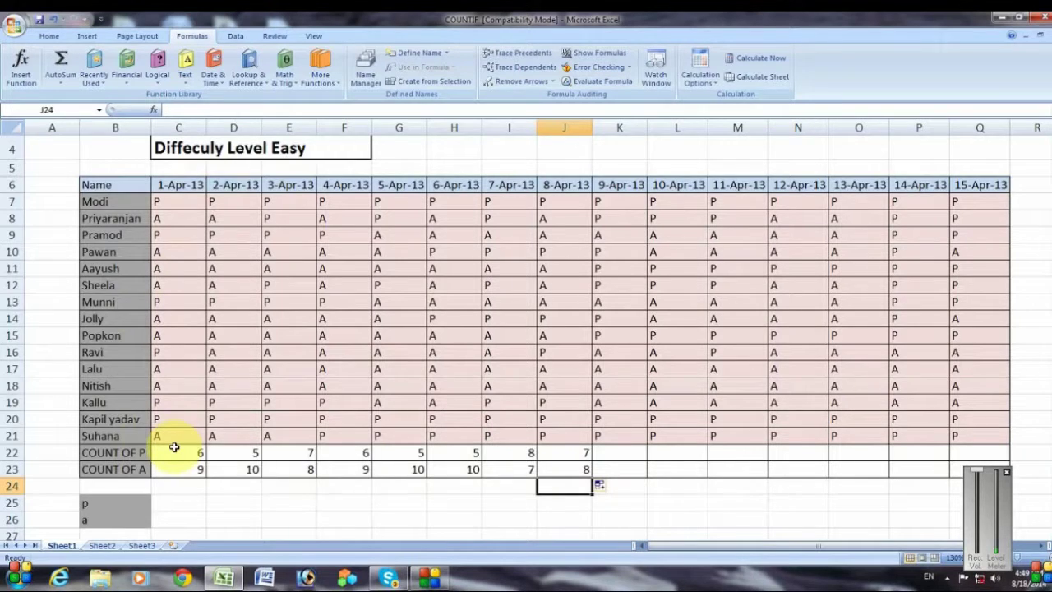
pyautogui.scroll(-1, 174, 447)
pyautogui.scroll(1, 175, 447)
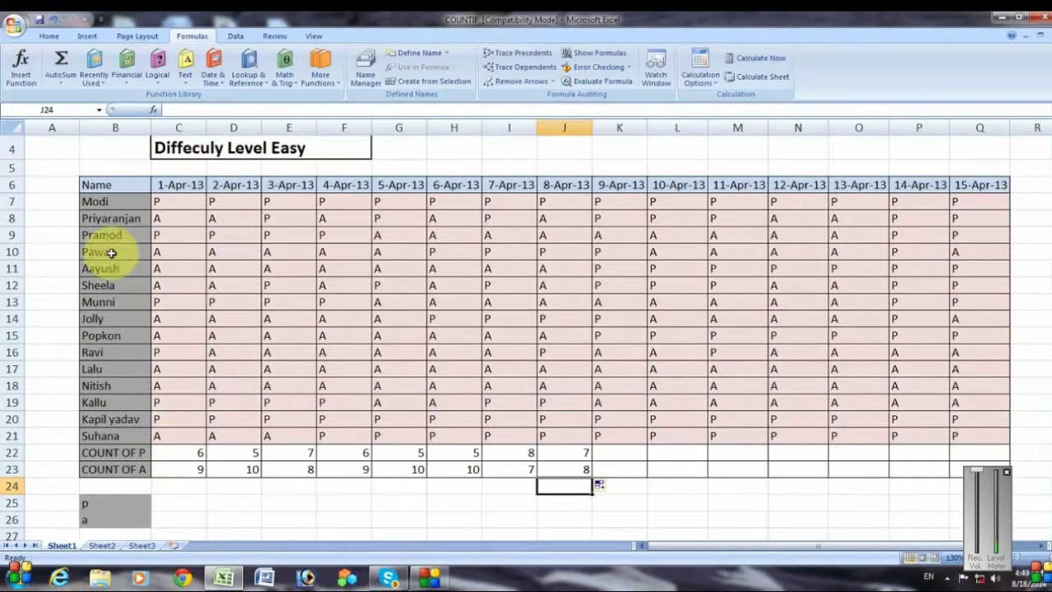
pyautogui.click(87, 202)
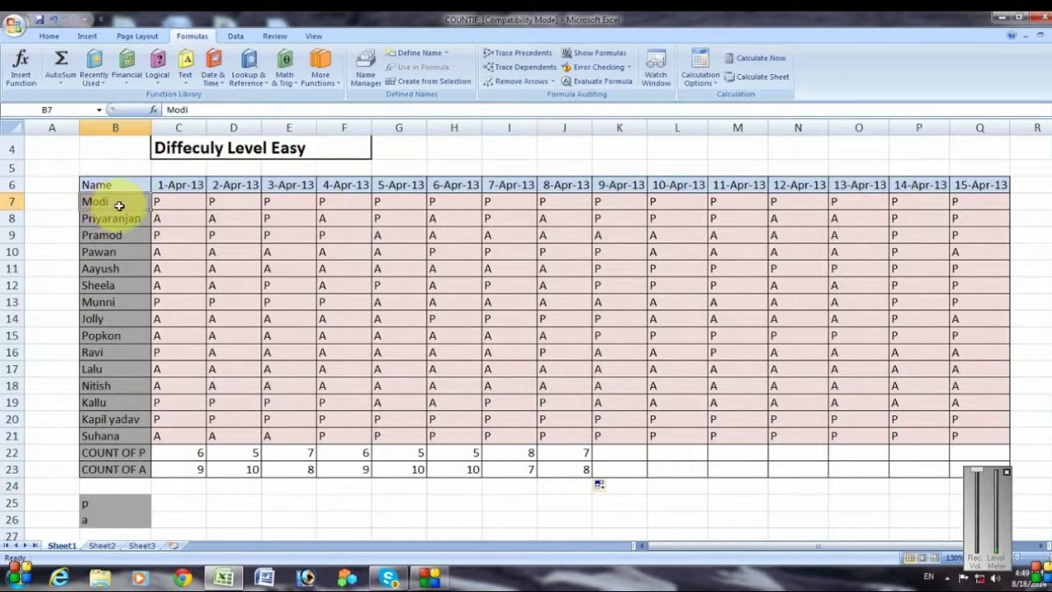
pyautogui.scroll(-1, 119, 206)
pyautogui.scroll(-2, 118, 205)
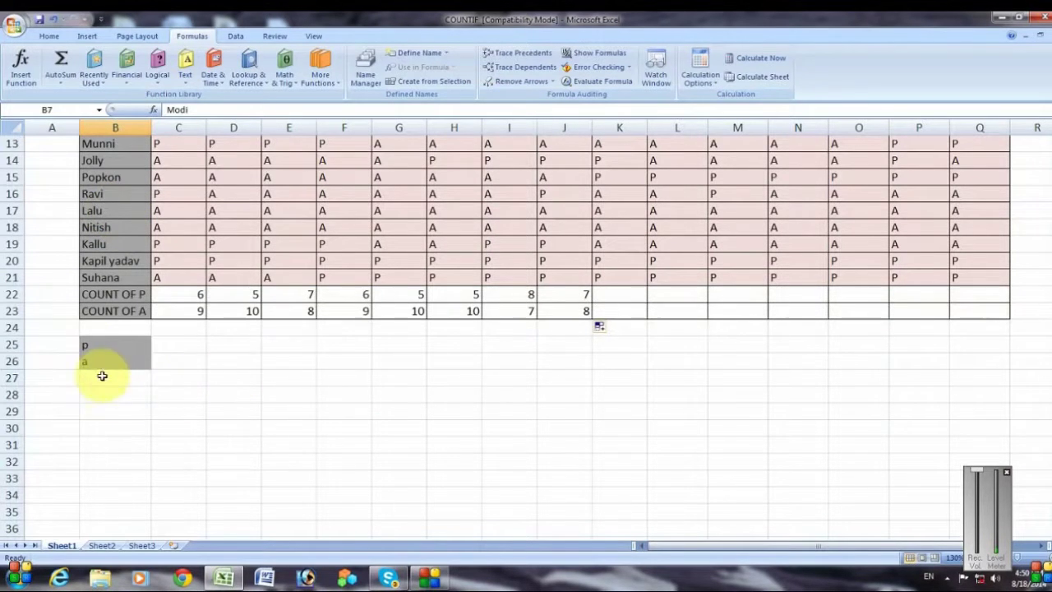
pyautogui.scroll(3, 103, 373)
# Copy the Name column down through COUNT OF A and paste it starting at B28
pyautogui.moveTo(102, 186); pyautogui.dragTo(101, 465)
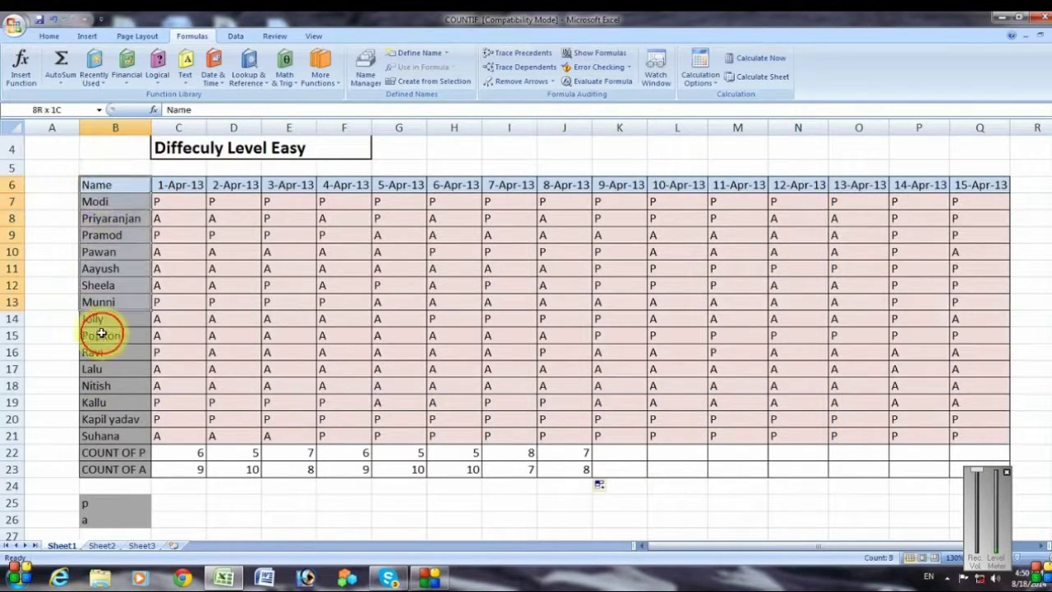
pyautogui.rightClick(103, 292)
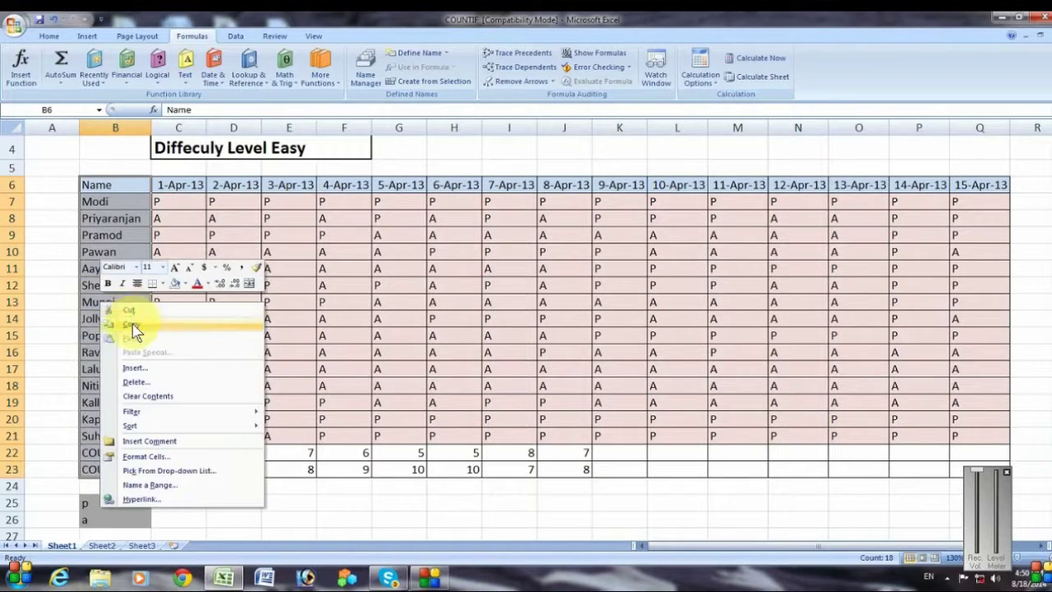
pyautogui.click(133, 321)
pyautogui.scroll(-4, 111, 337)
pyautogui.click(104, 340)
pyautogui.rightClick(104, 340)
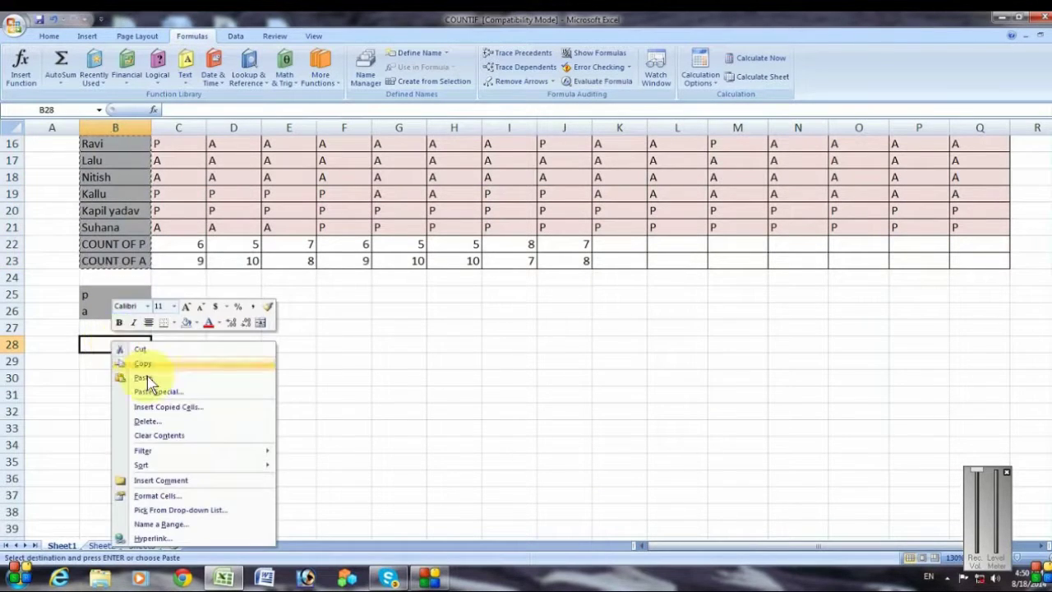
pyautogui.click(146, 378)
pyautogui.click(165, 346)
# Add the headings Present in C27 and absent in D27
pyautogui.click(179, 327)
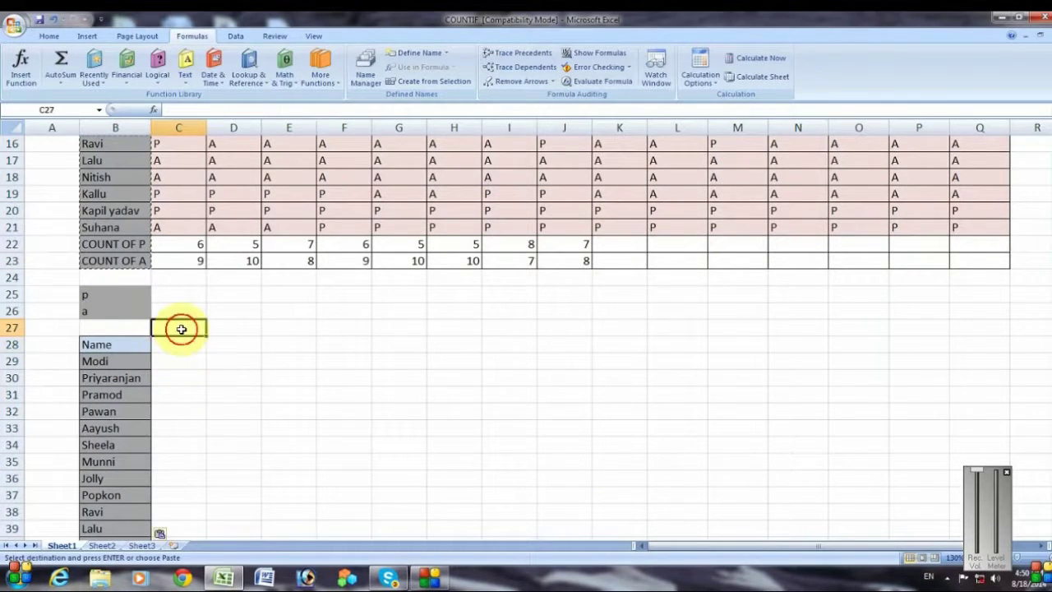
pyautogui.write('Present')
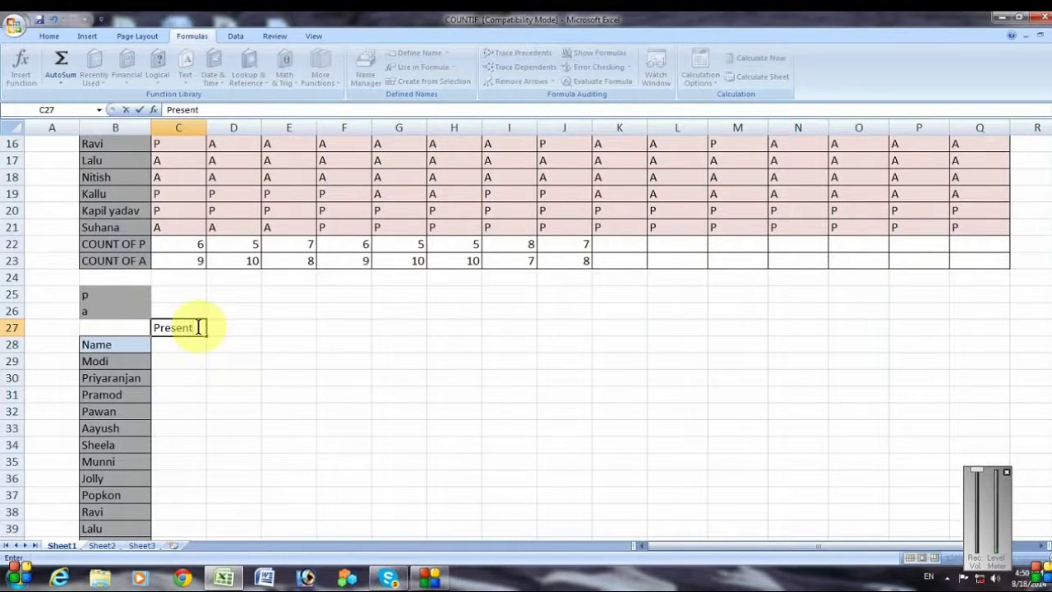
pyautogui.click(252, 328)
pyautogui.write('ab')
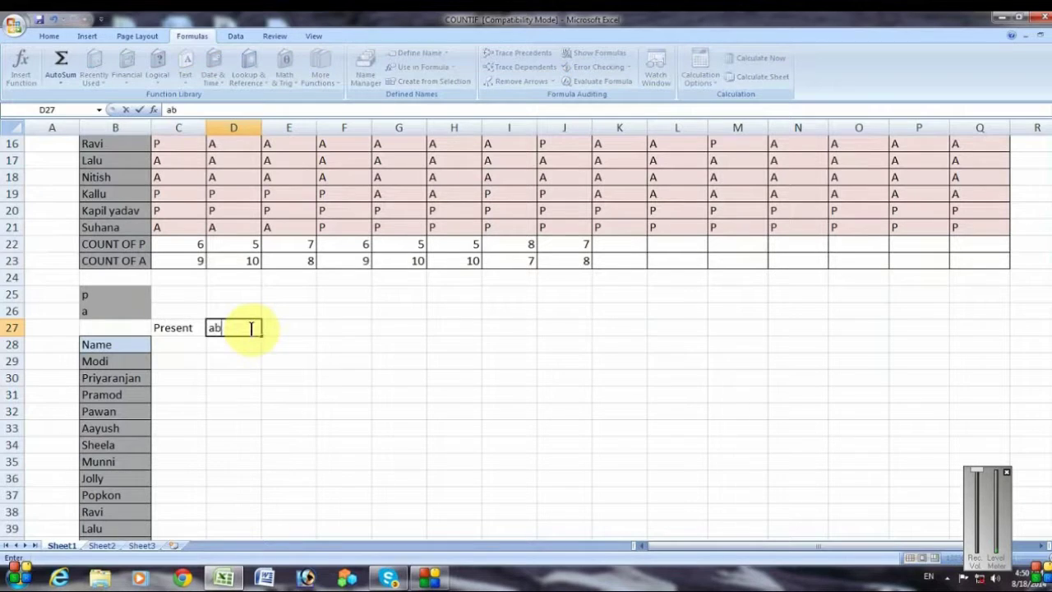
pyautogui.write('sent')
pyautogui.click(173, 346)
pyautogui.click(171, 328)
pyautogui.click(230, 328)
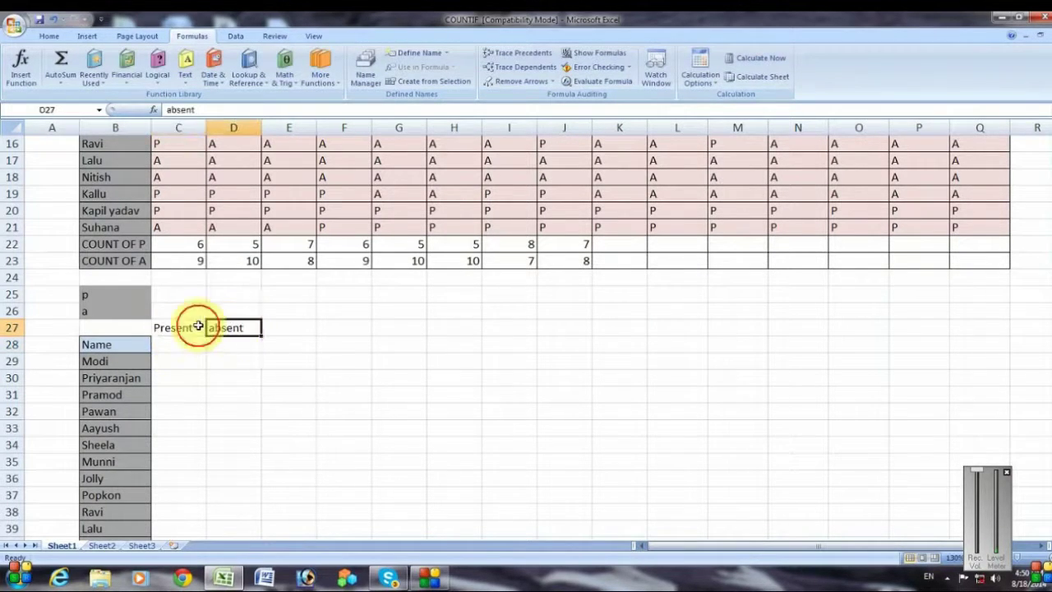
pyautogui.click(176, 347)
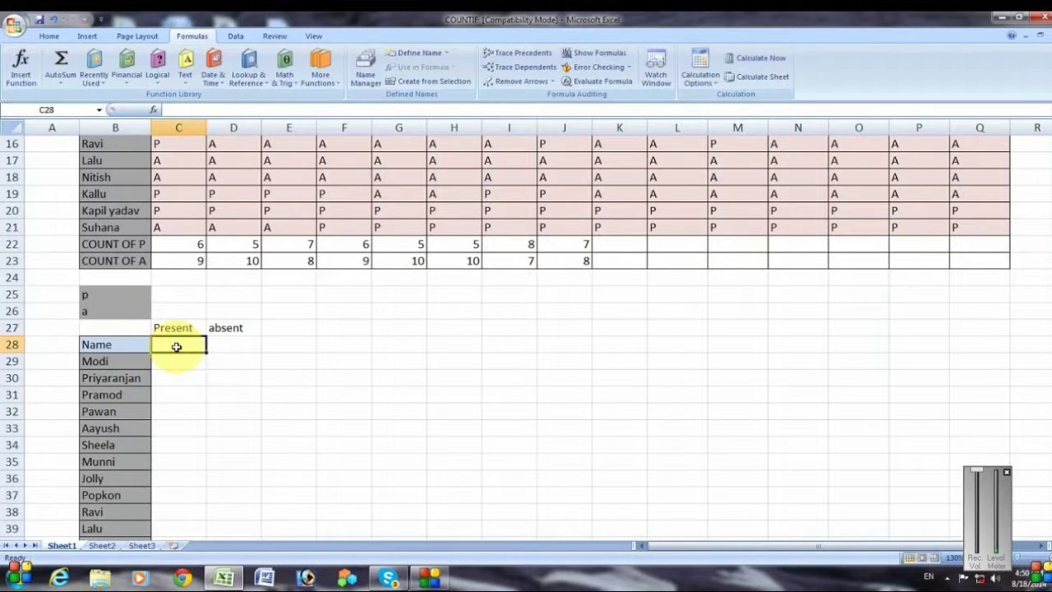
# Enter =COUNTIF(C7:Q7,"P") in C28, giving the first student 15 present days
pyautogui.scroll(1, 175, 347)
pyautogui.scroll(1, 181, 350)
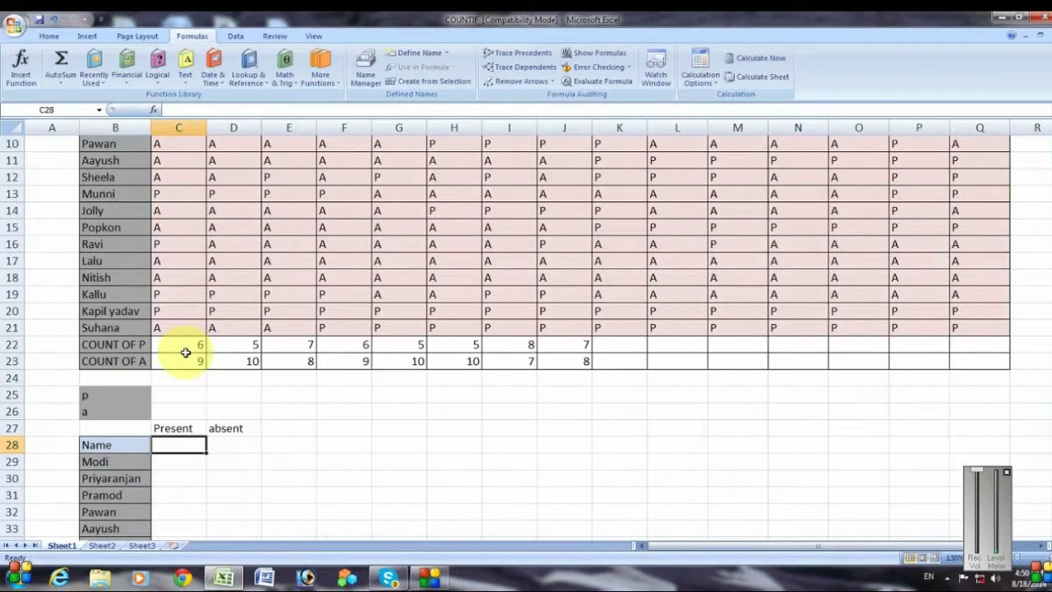
pyautogui.scroll(1, 186, 353)
pyautogui.scroll(1, 186, 352)
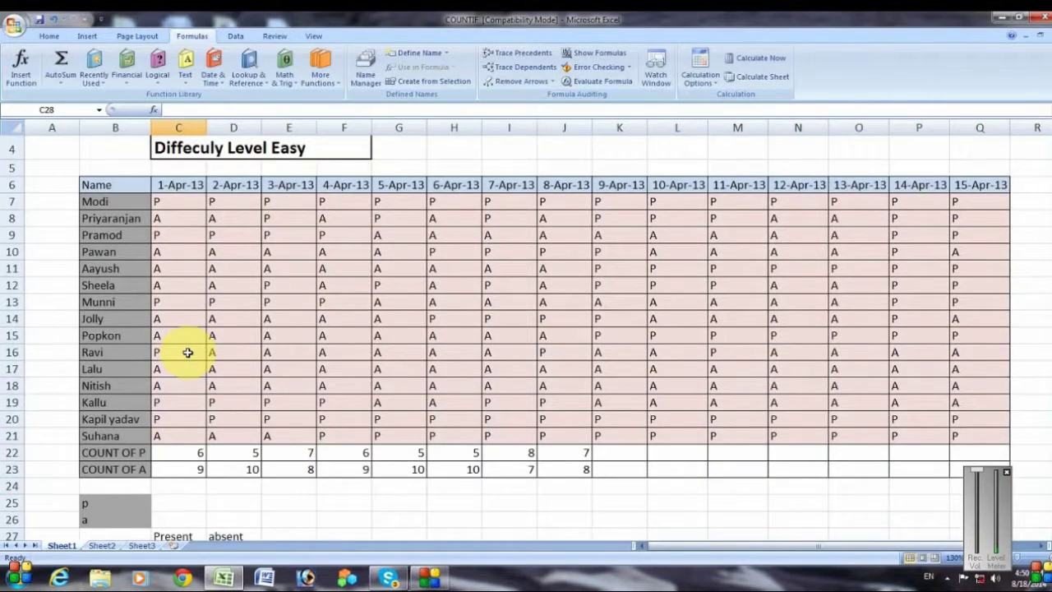
pyautogui.scroll(-1, 187, 352)
pyautogui.keyDown('ctrl'); pyautogui.scroll(-1, 189, 352); pyautogui.keyUp('ctrl')
pyautogui.scroll(1, 192, 355)
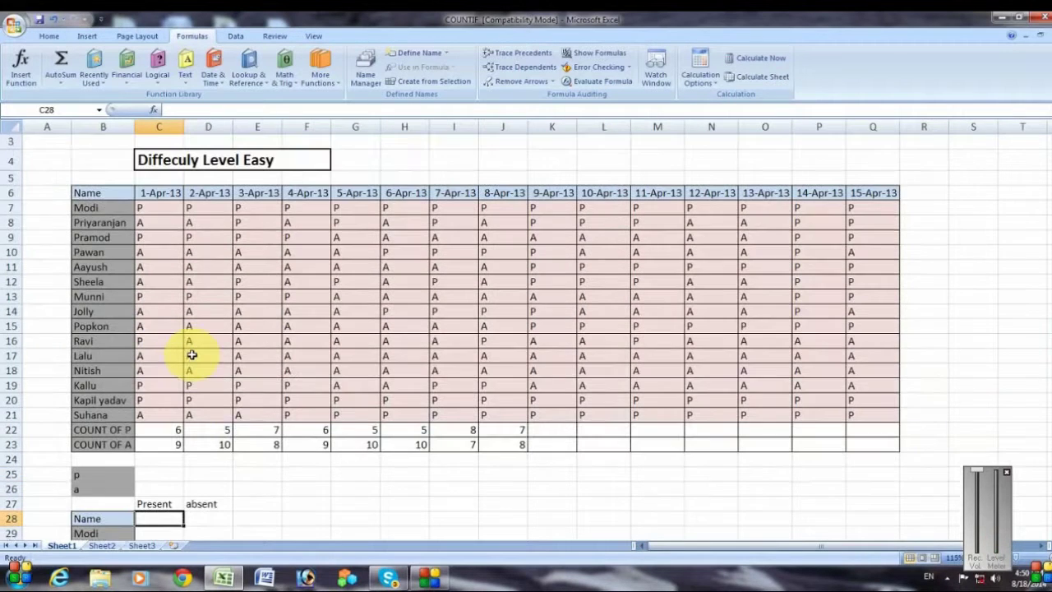
pyautogui.write('=')
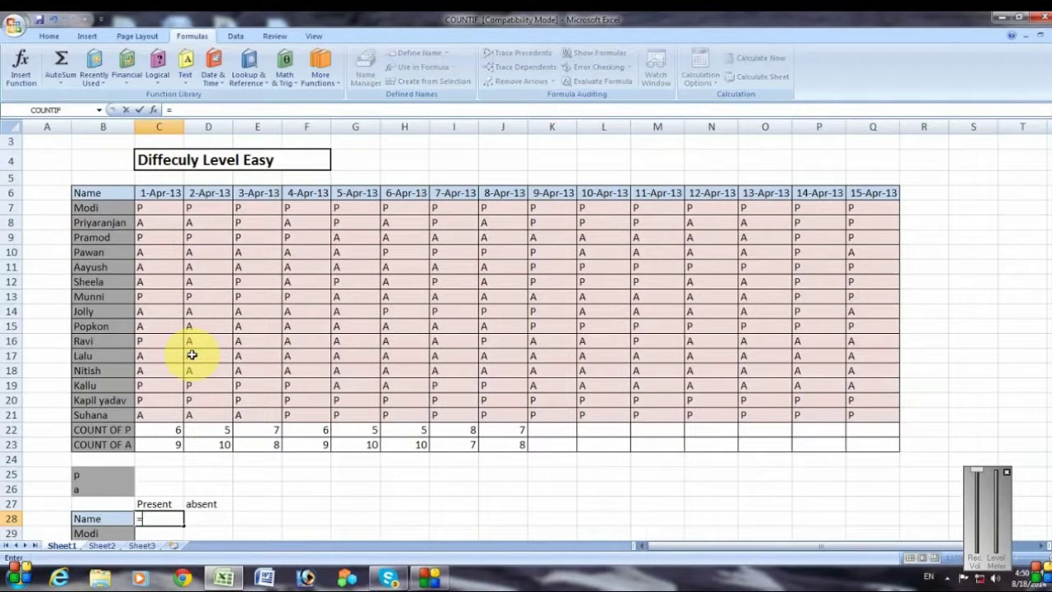
pyautogui.write('co')
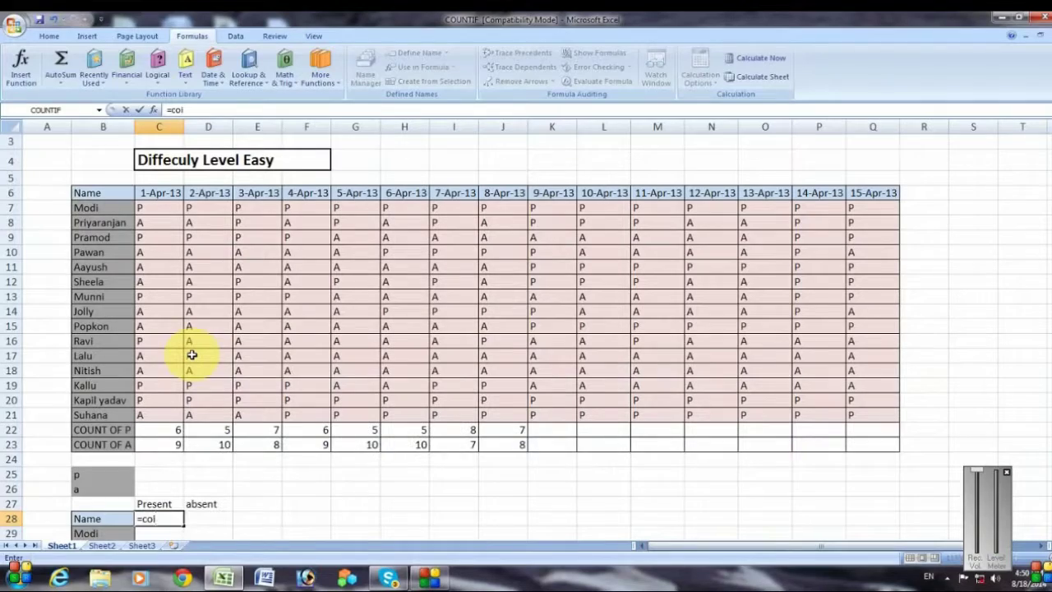
pyautogui.write('untif')
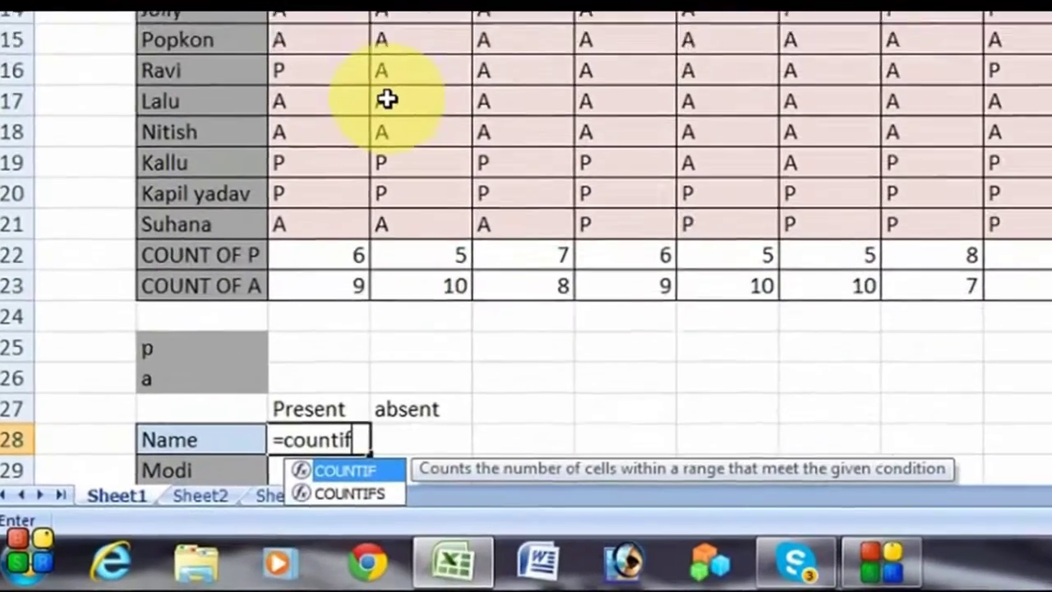
pyautogui.press('Tab')
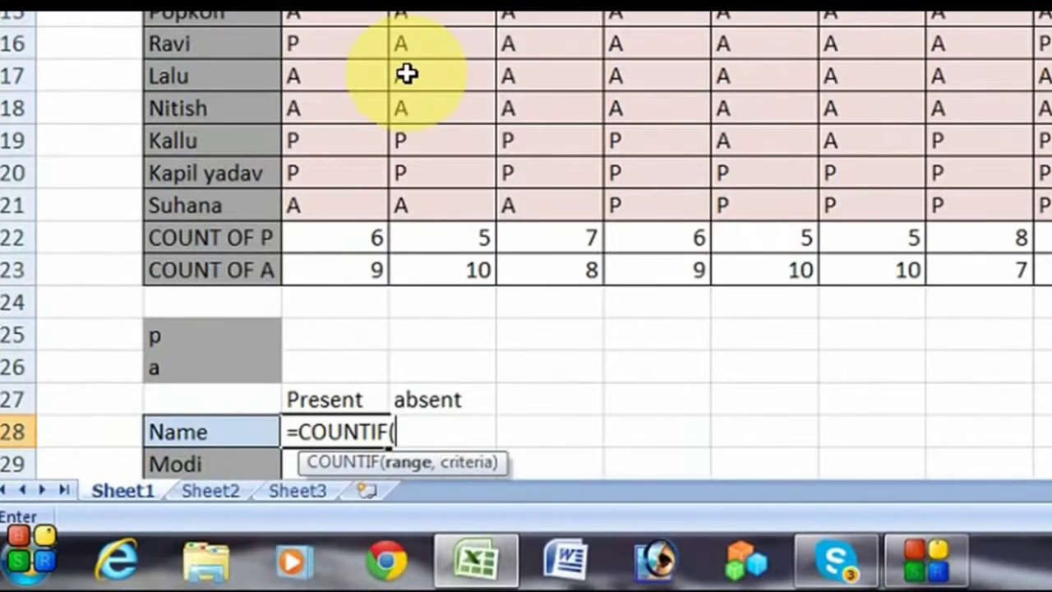
pyautogui.moveTo(175, 104)
pyautogui.mouseDown()
pyautogui.moveTo(545, 106)
pyautogui.moveTo(876, 209)
pyautogui.mouseUp()
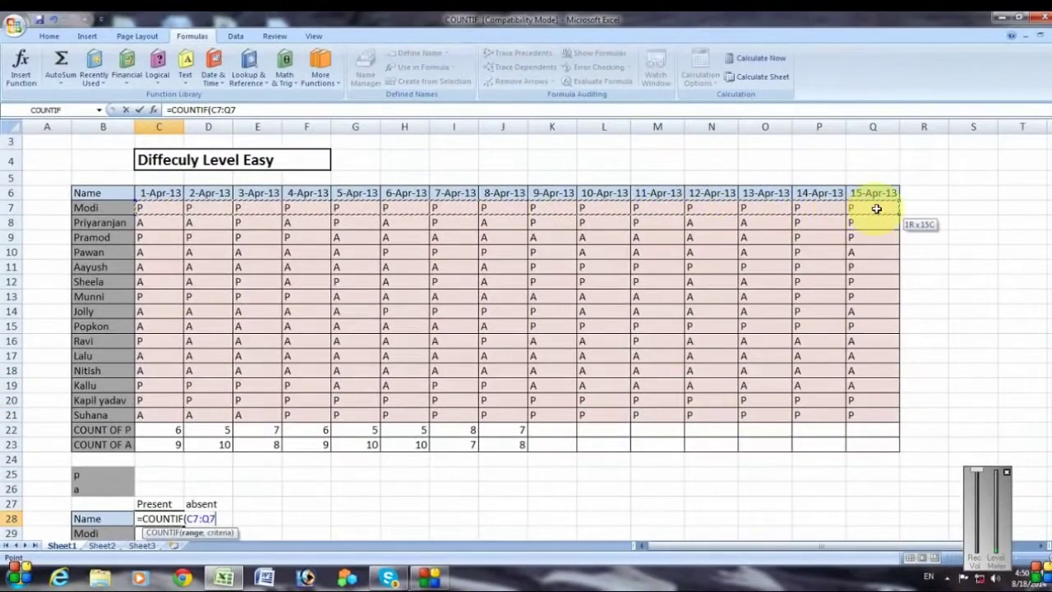
pyautogui.write(',"')
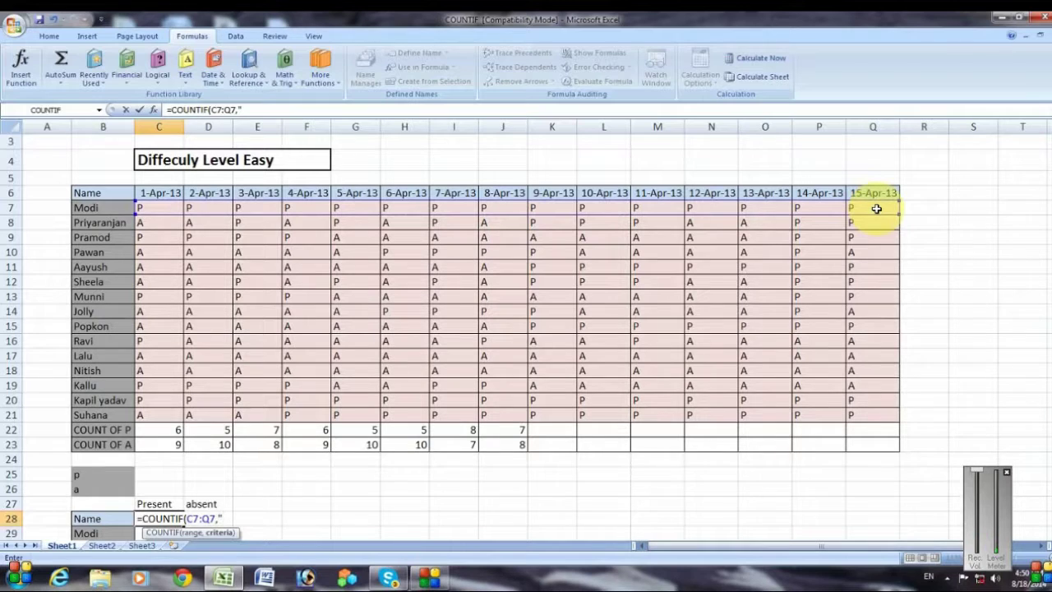
pyautogui.write('P")')
pyautogui.press('Return')
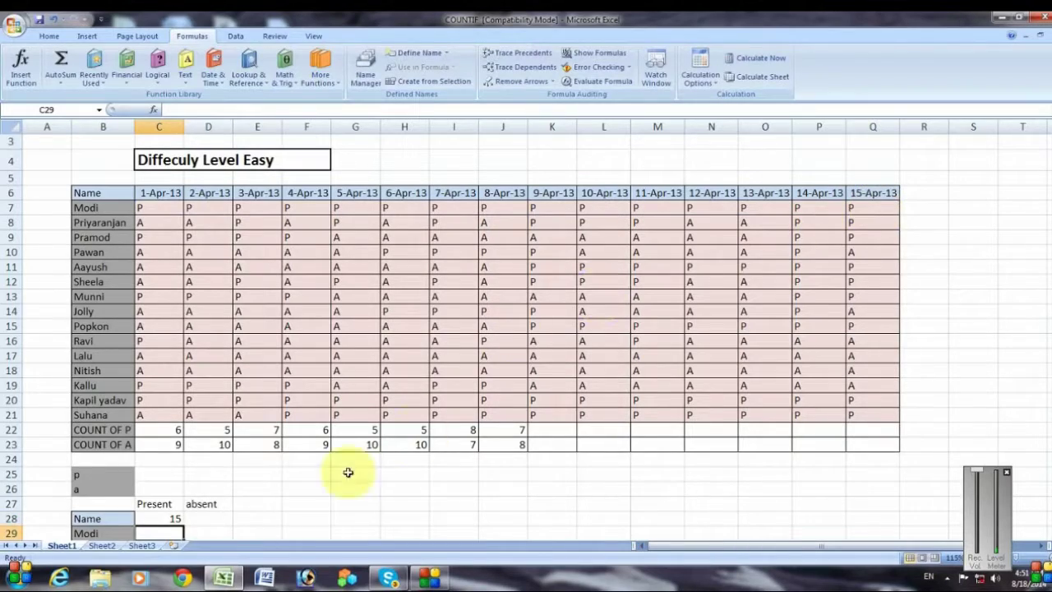
pyautogui.click(204, 517)
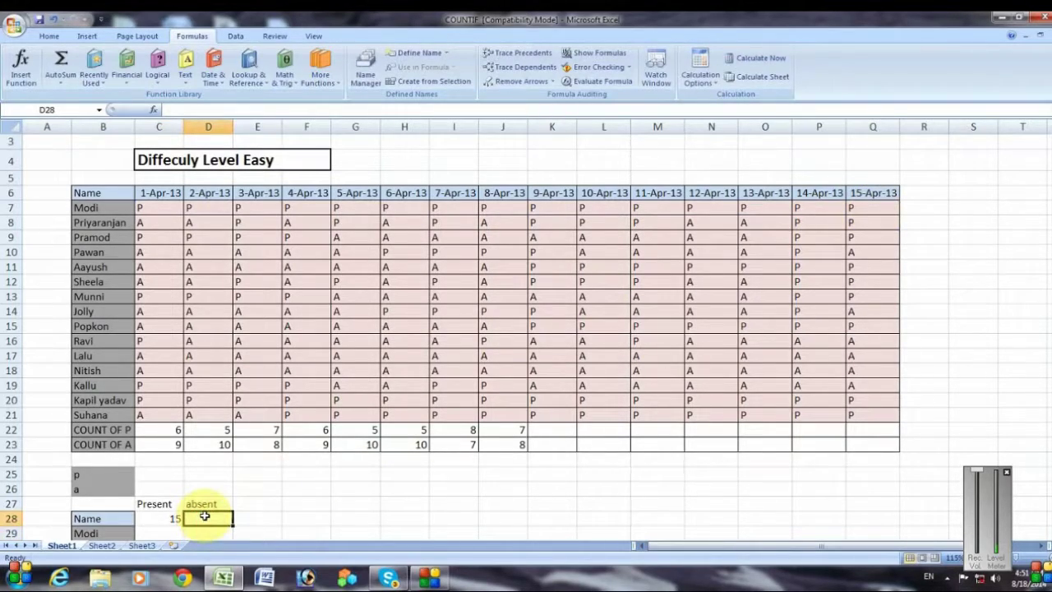
# Enter =COUNTIF(C7:Q7,"A") in D28, giving the first student 0 absent days
pyautogui.write('=countif')
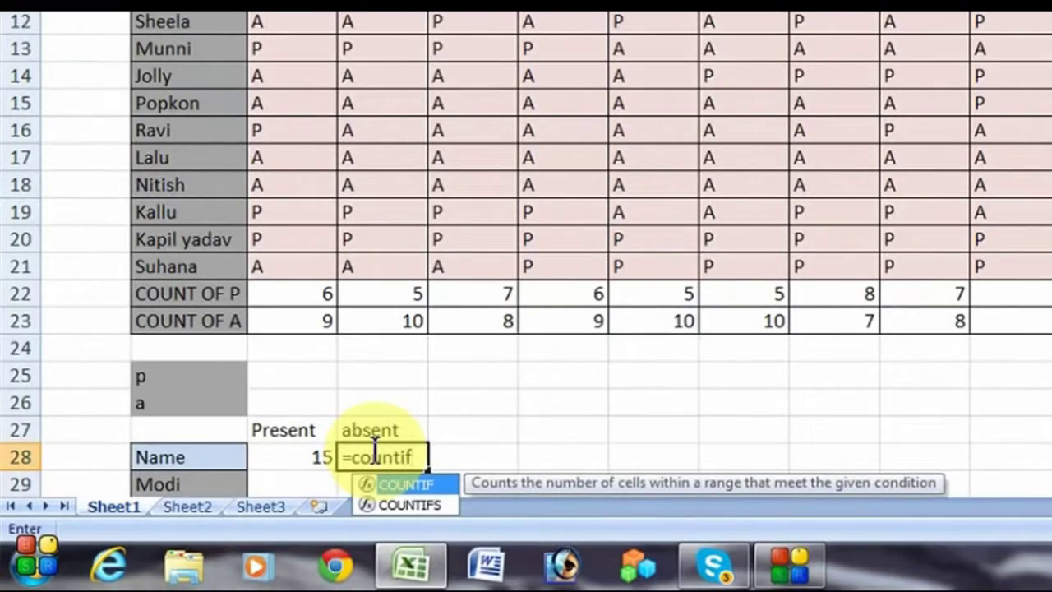
pyautogui.press('Tab')
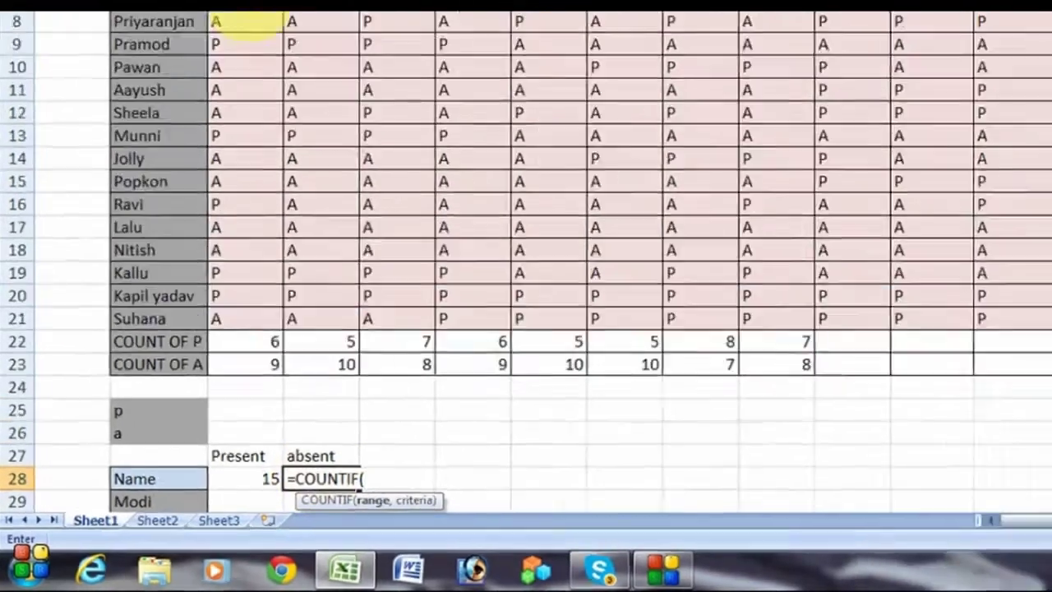
pyautogui.moveTo(158, 207); pyautogui.dragTo(851, 216)
pyautogui.write(',')
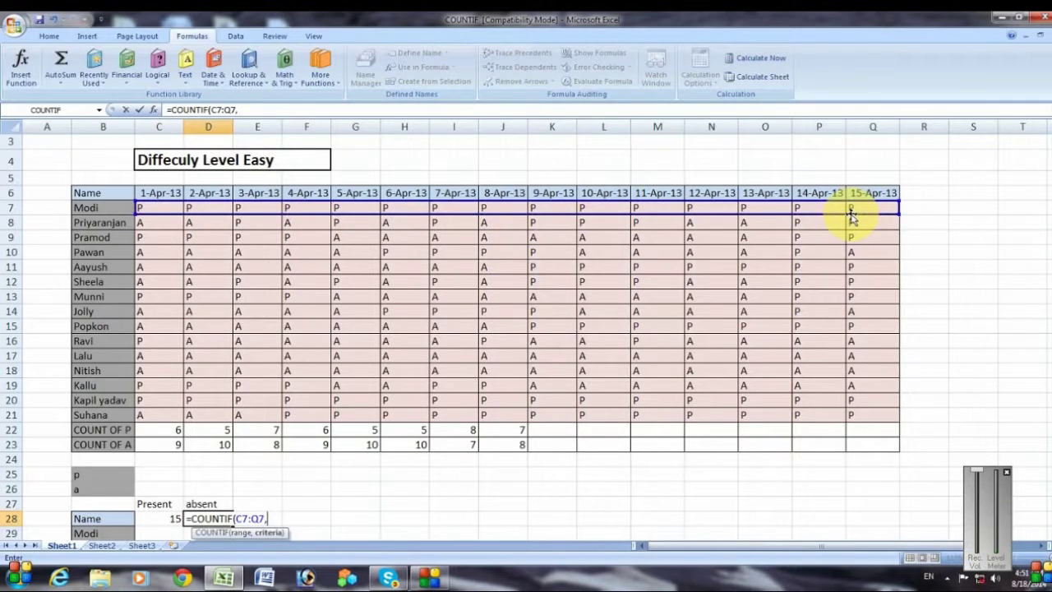
pyautogui.write('"')
pyautogui.write('A")')
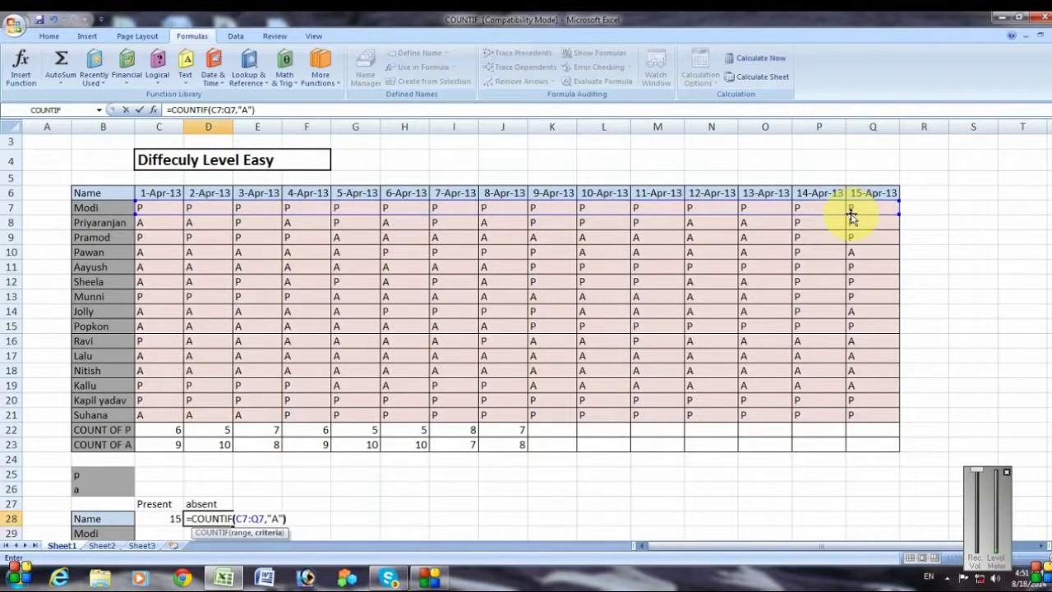
pyautogui.press('Return')
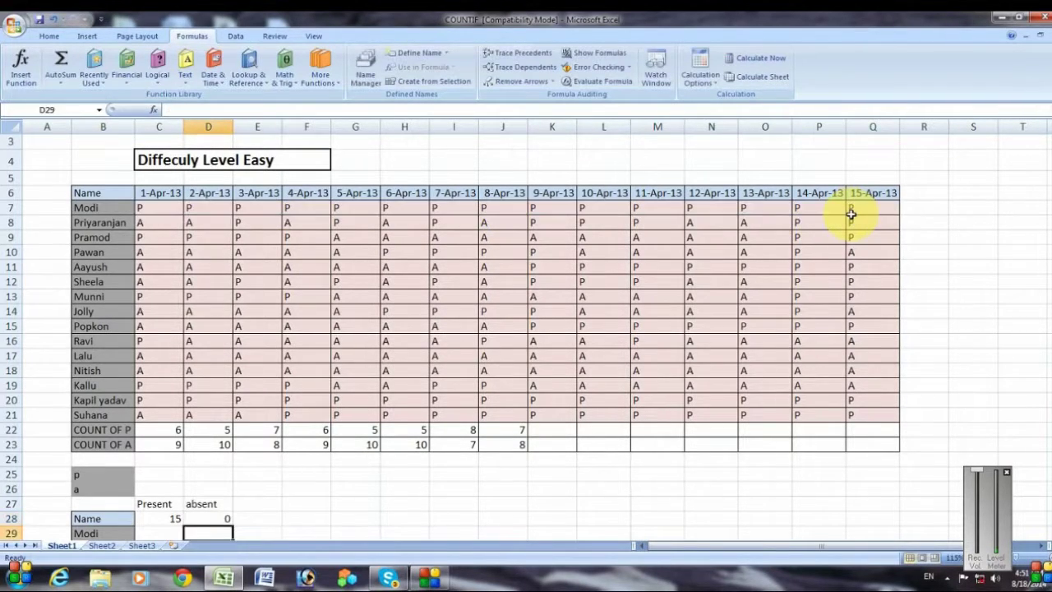
pyautogui.click(223, 519)
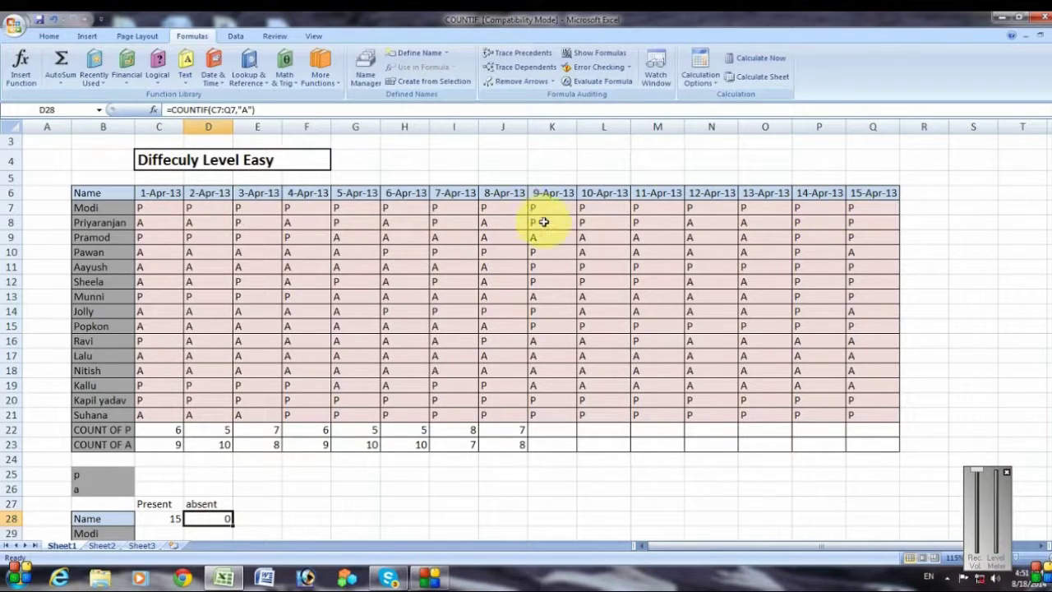
pyautogui.scroll(-1, 373, 223)
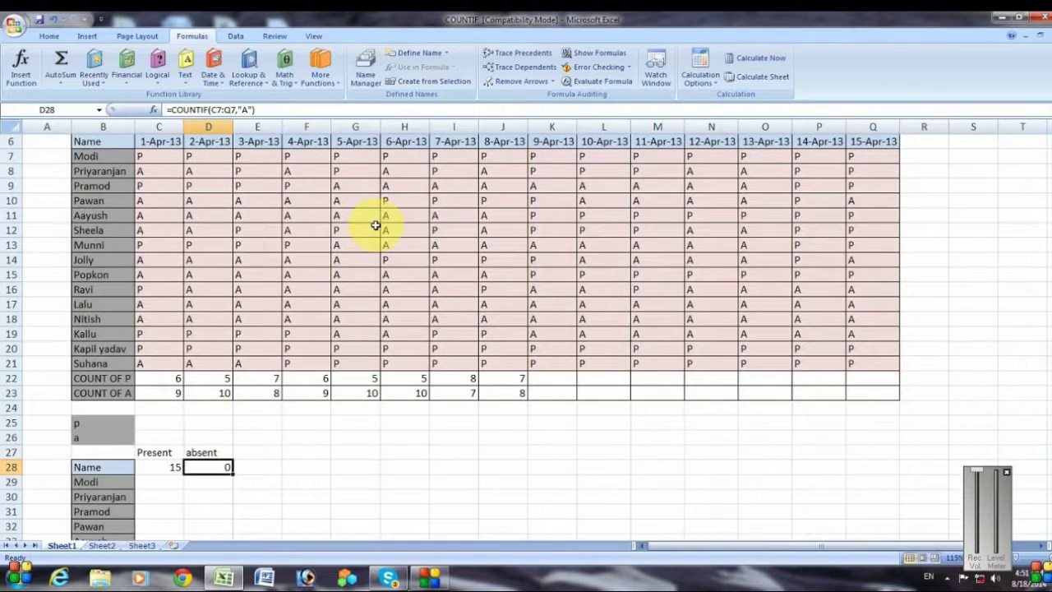
pyautogui.click(102, 172)
pyautogui.scroll(1, 185, 186)
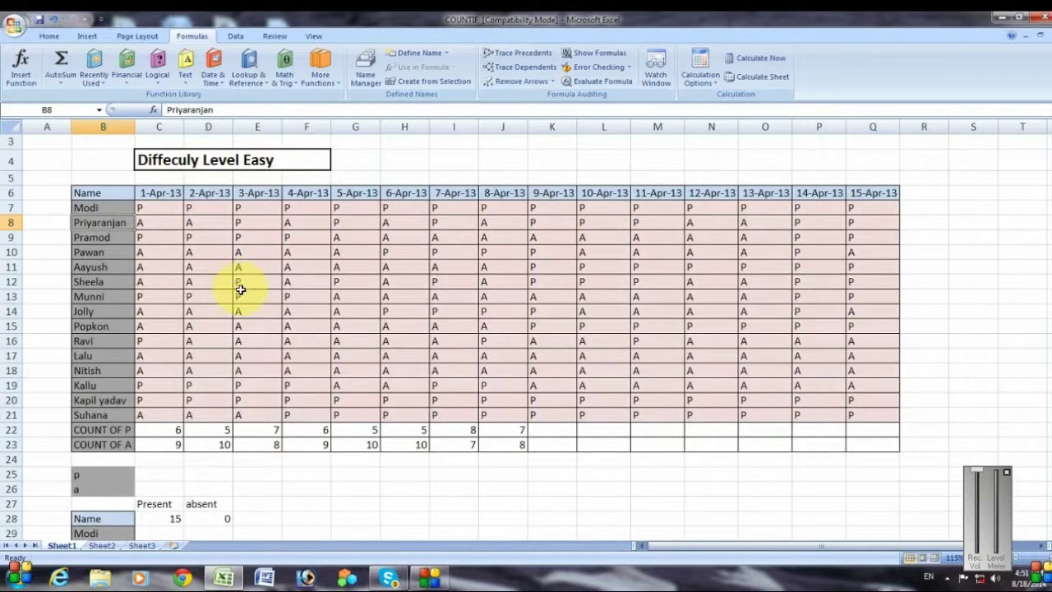
pyautogui.scroll(-1, 235, 286)
pyautogui.scroll(1, 102, 252)
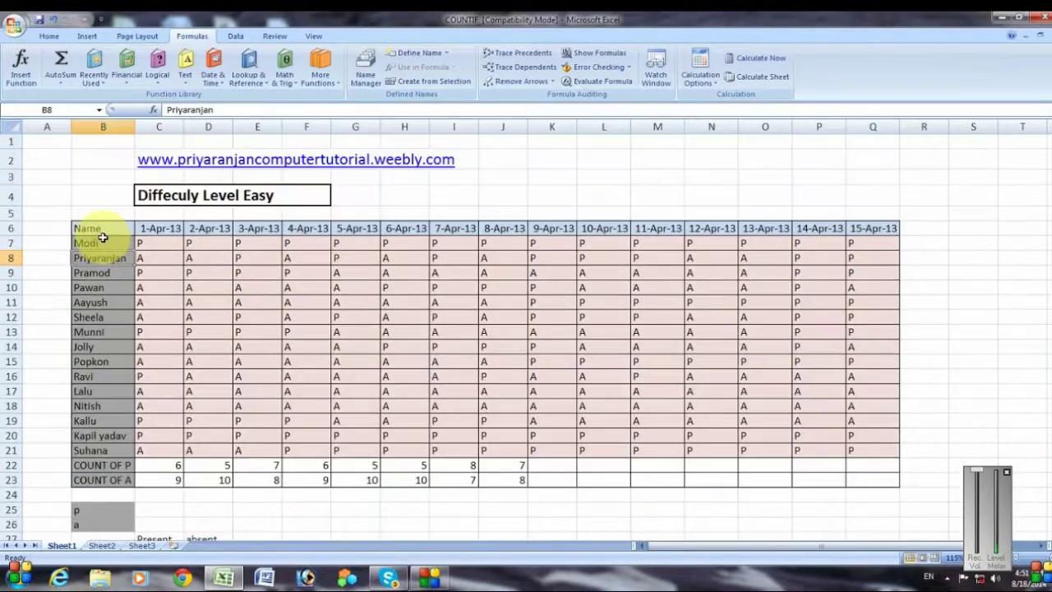
pyautogui.scroll(-1, 98, 255)
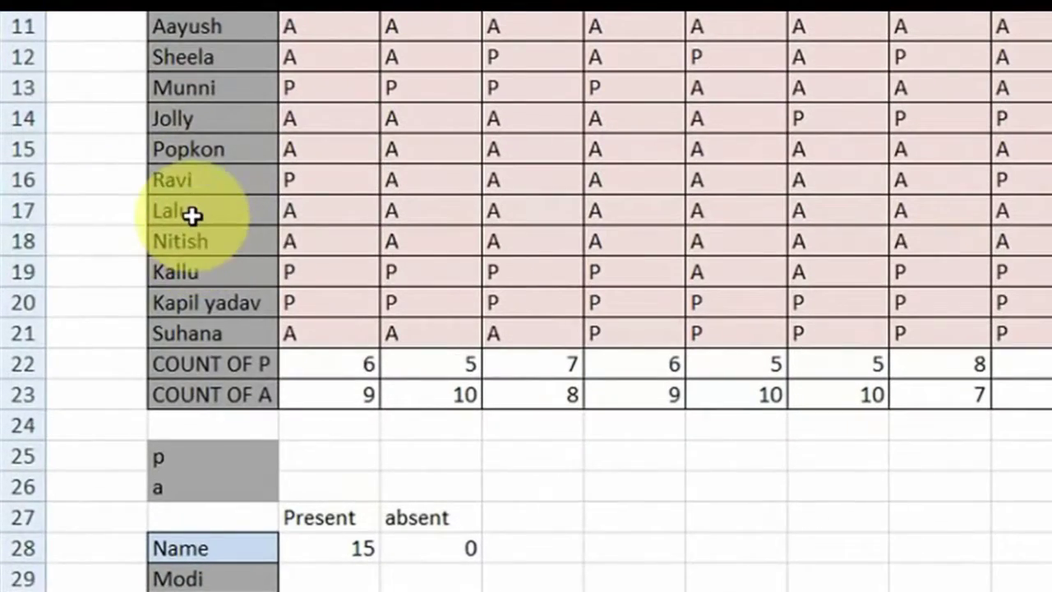
pyautogui.click(157, 296)
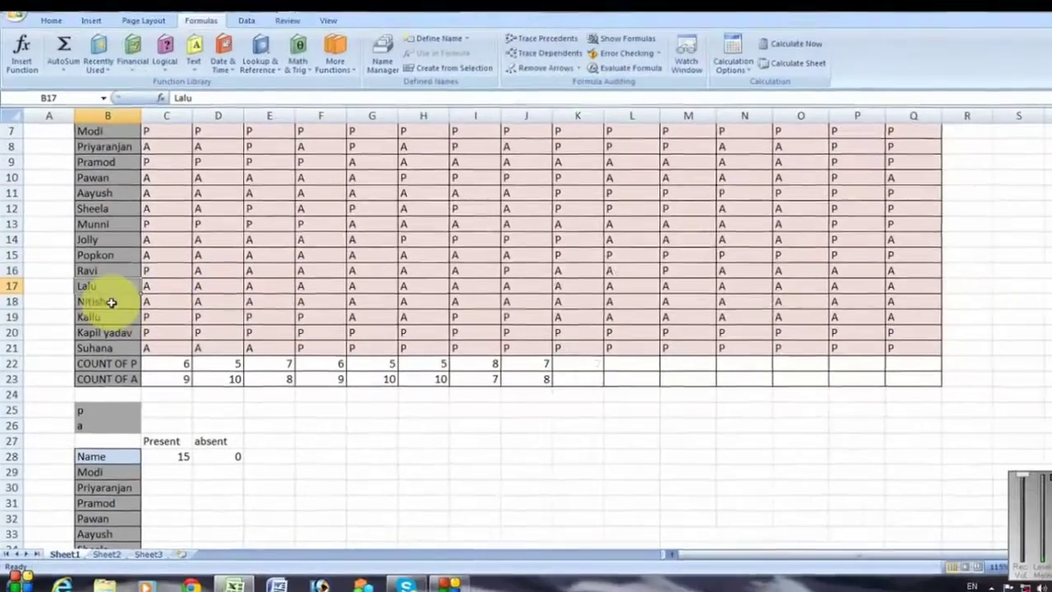
pyautogui.click(111, 302)
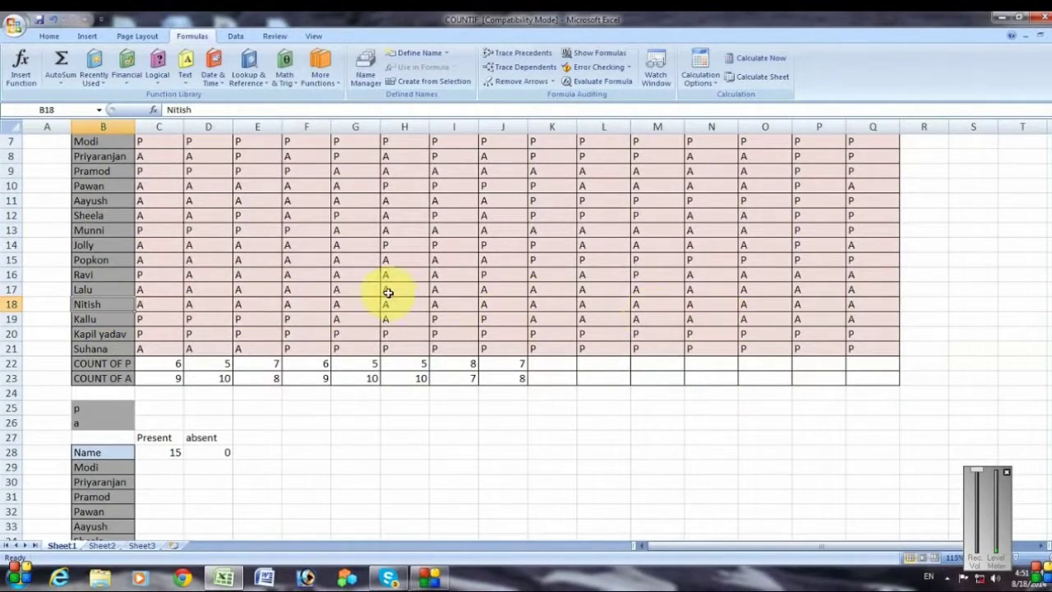
pyautogui.scroll(-1, 388, 292)
pyautogui.scroll(-1, 387, 292)
pyautogui.scroll(2, 387, 292)
pyautogui.scroll(2, 388, 292)
pyautogui.scroll(-3, 388, 291)
pyautogui.scroll(-3, 388, 292)
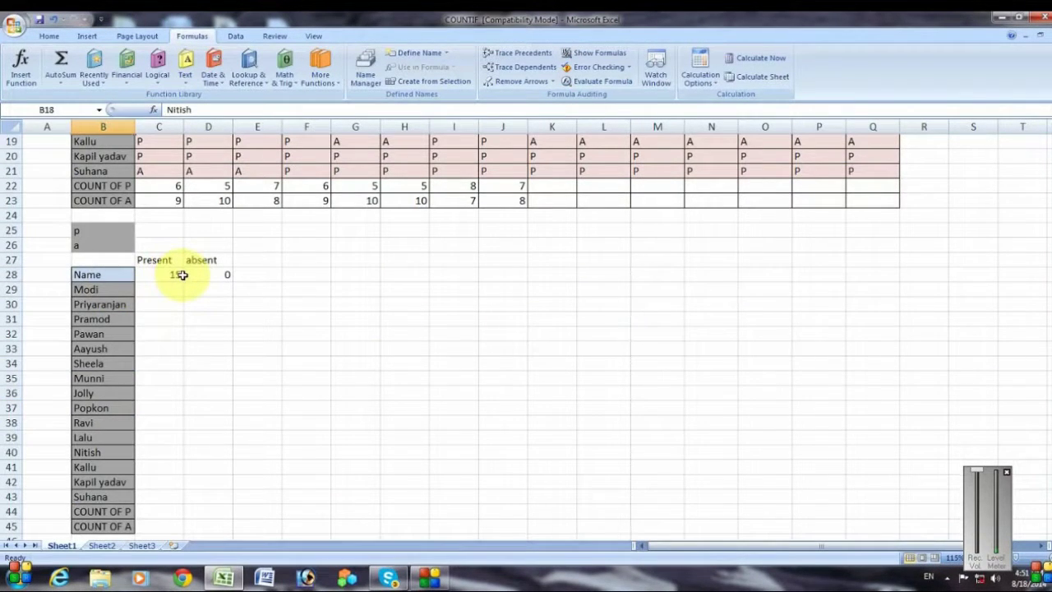
pyautogui.scroll(2, 182, 276)
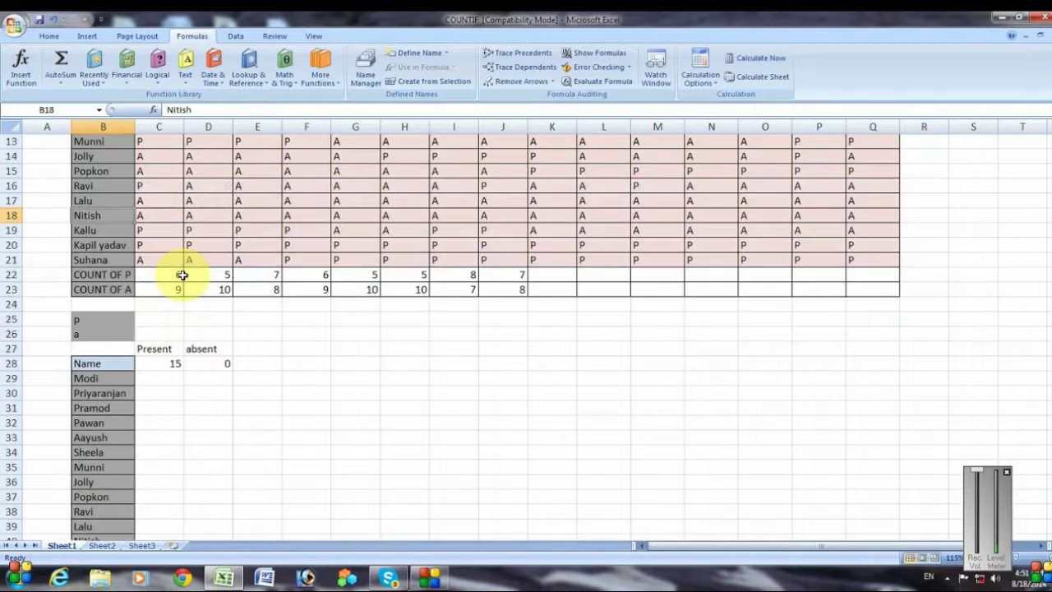
pyautogui.scroll(3, 182, 275)
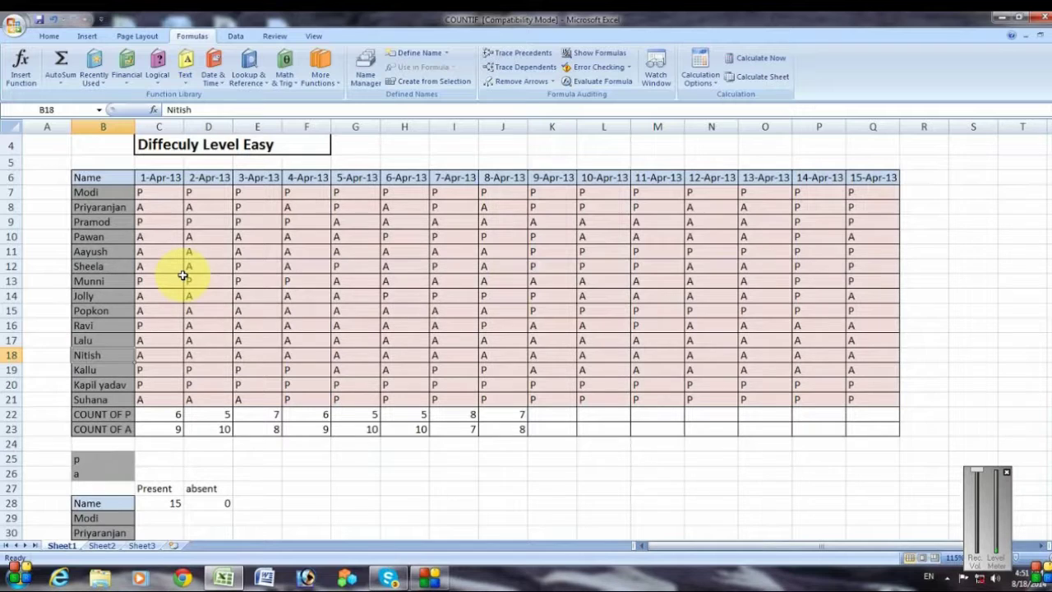
pyautogui.scroll(1, 182, 276)
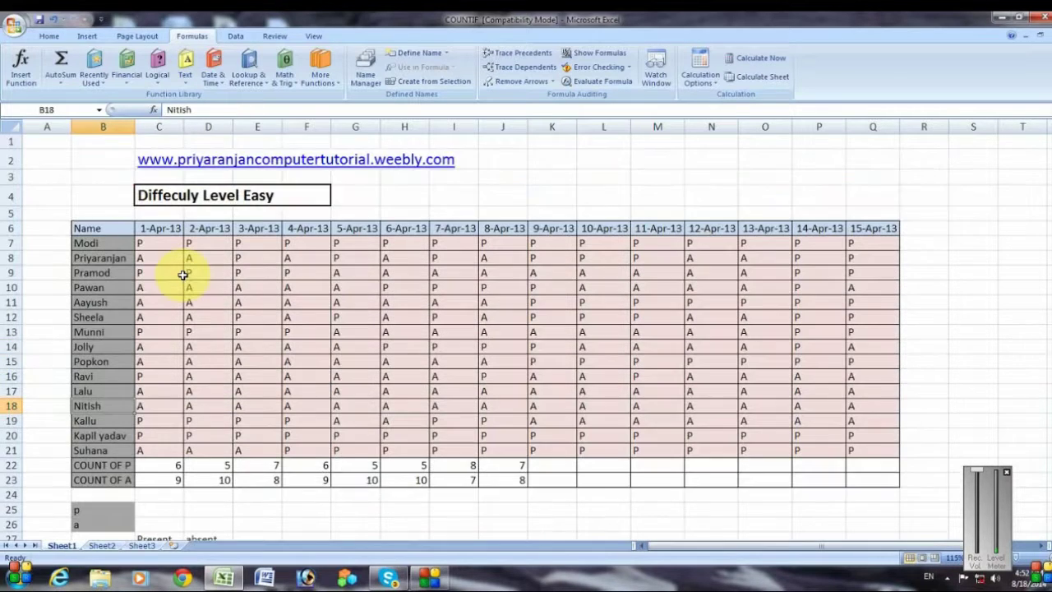